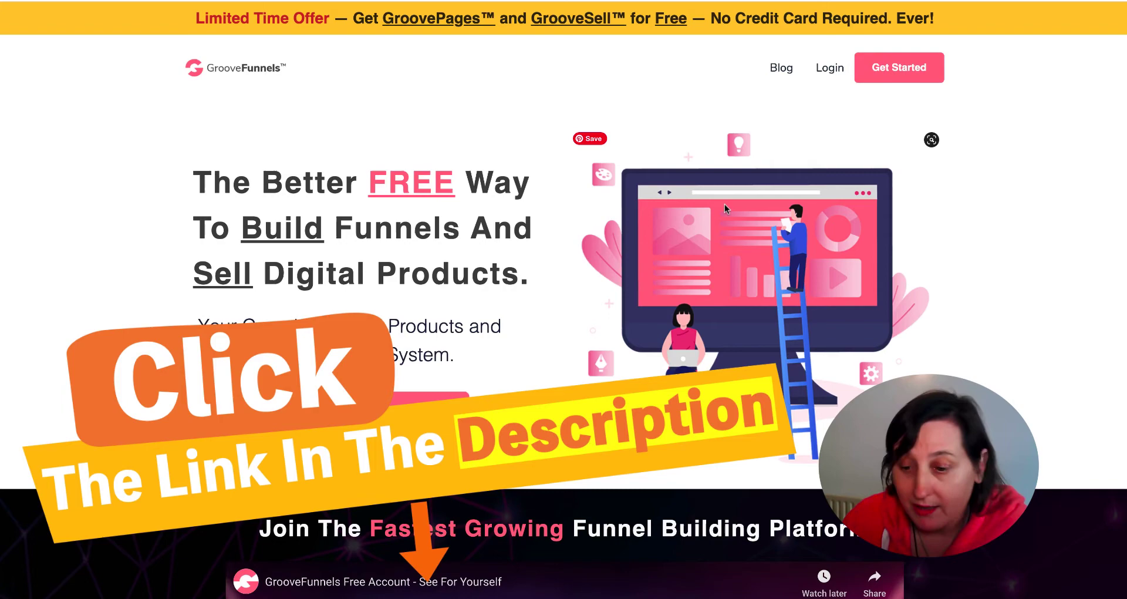
Scroll down and back up through the GrooveFunnels homepage
{"action": "scroll", "coordinate": [282, 245], "scroll_direction": "down", "scroll_amount": 3}
{"action": "scroll", "coordinate": [282, 244], "scroll_direction": "down", "scroll_amount": 15}
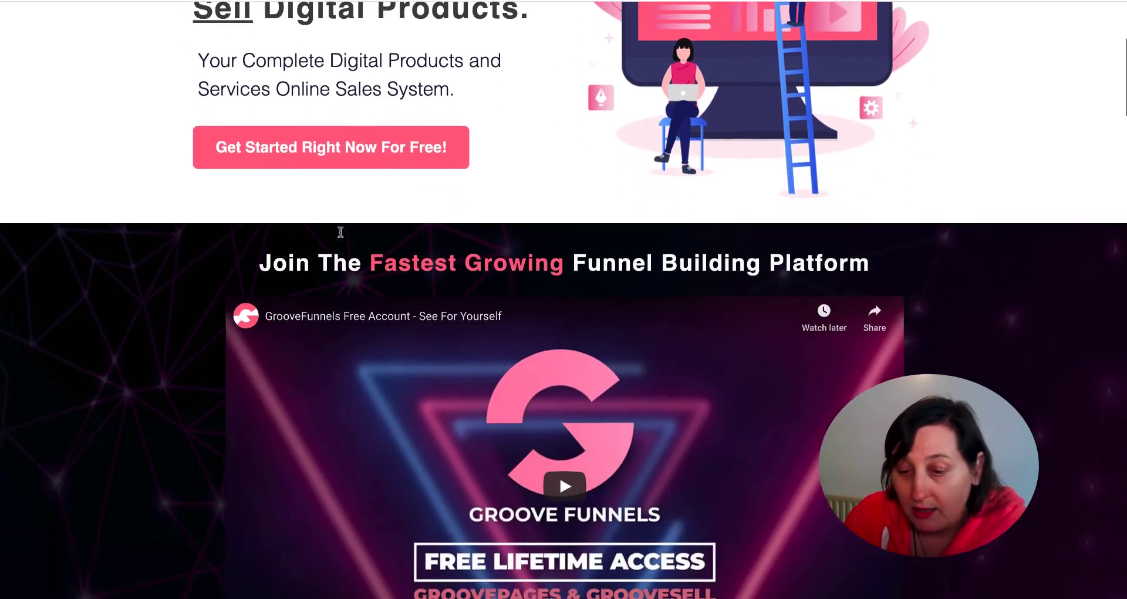
{"action": "scroll", "coordinate": [364, 176], "scroll_direction": "down", "scroll_amount": 2}
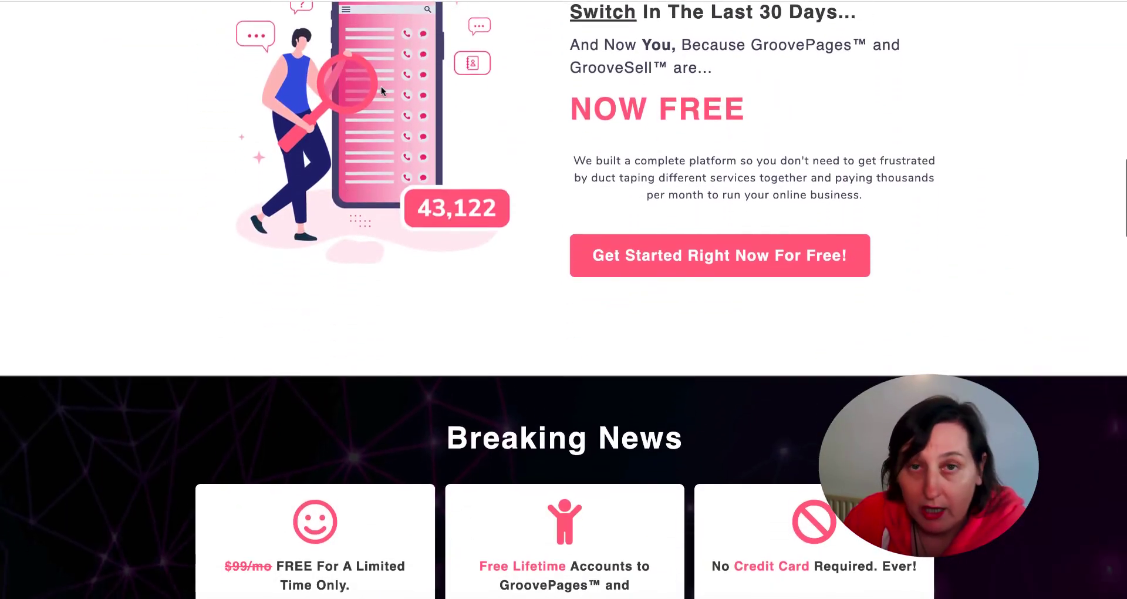
{"action": "scroll", "coordinate": [379, 89], "scroll_direction": "up", "scroll_amount": 7}
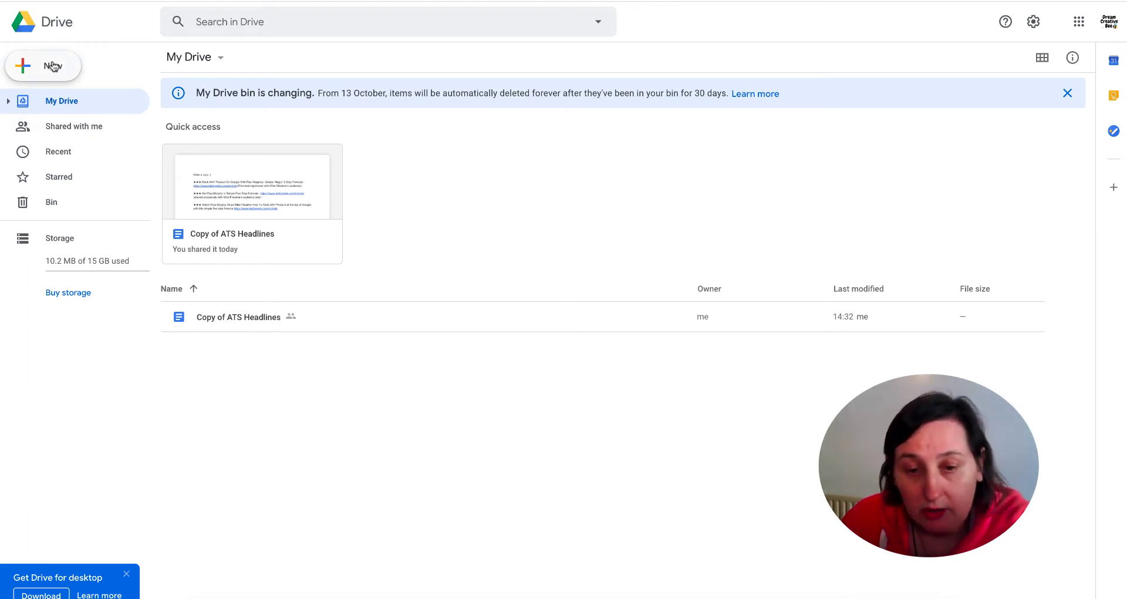
Create a new My Drive folder named 'Bonus Download Test' and open it
{"action": "left_click", "coordinate": [52, 66]}
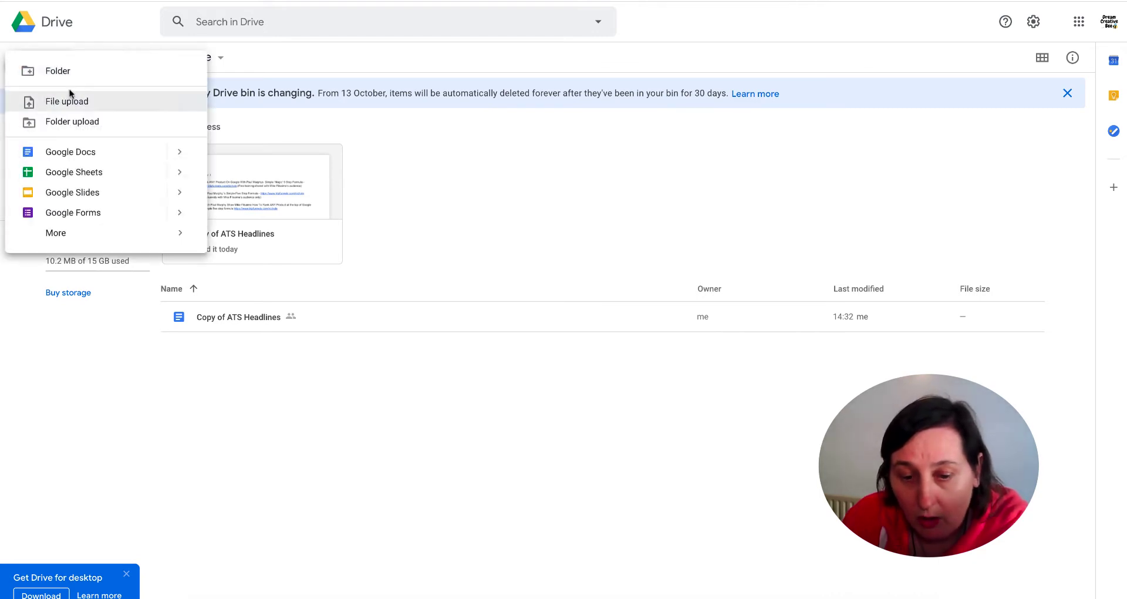
{"action": "left_click", "coordinate": [76, 70]}
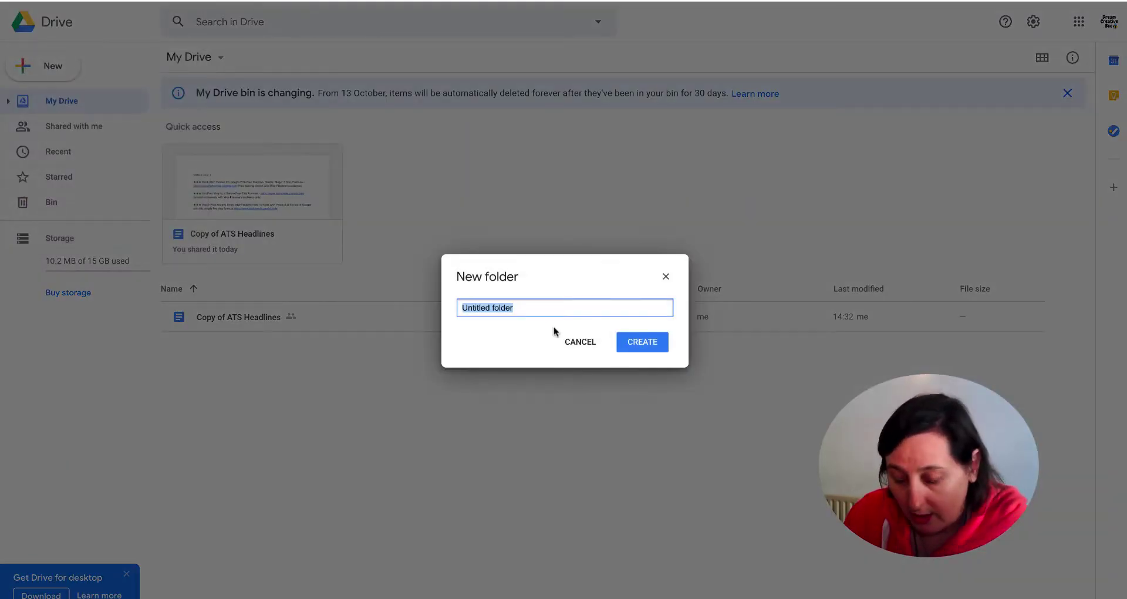
{"action": "key", "text": "BackSpace"}
{"action": "type", "text": "Bo"}
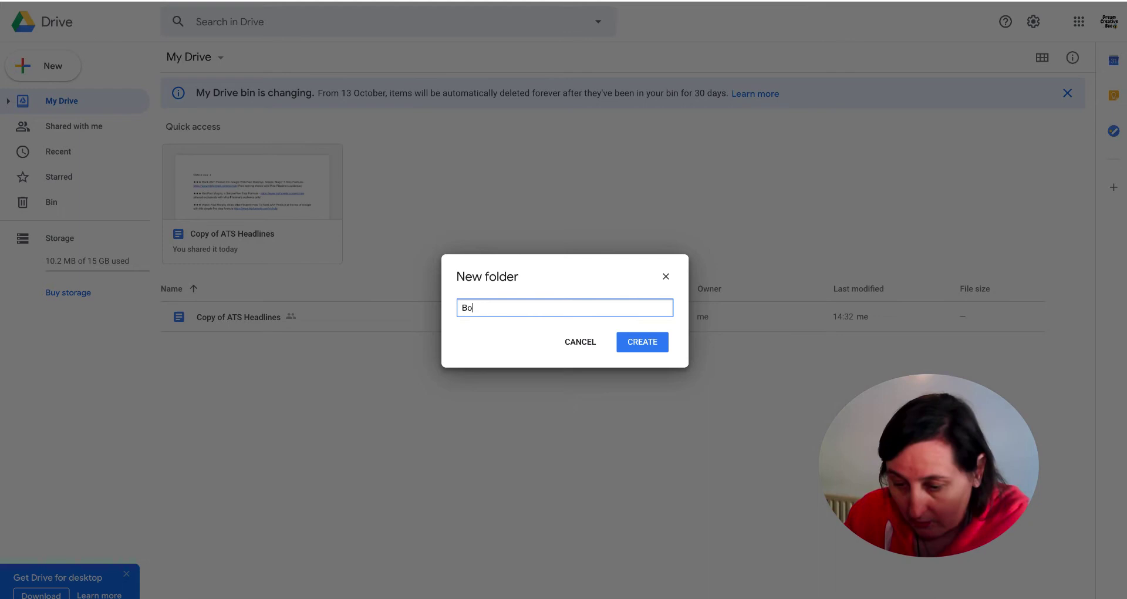
{"action": "type", "text": "nus Down"}
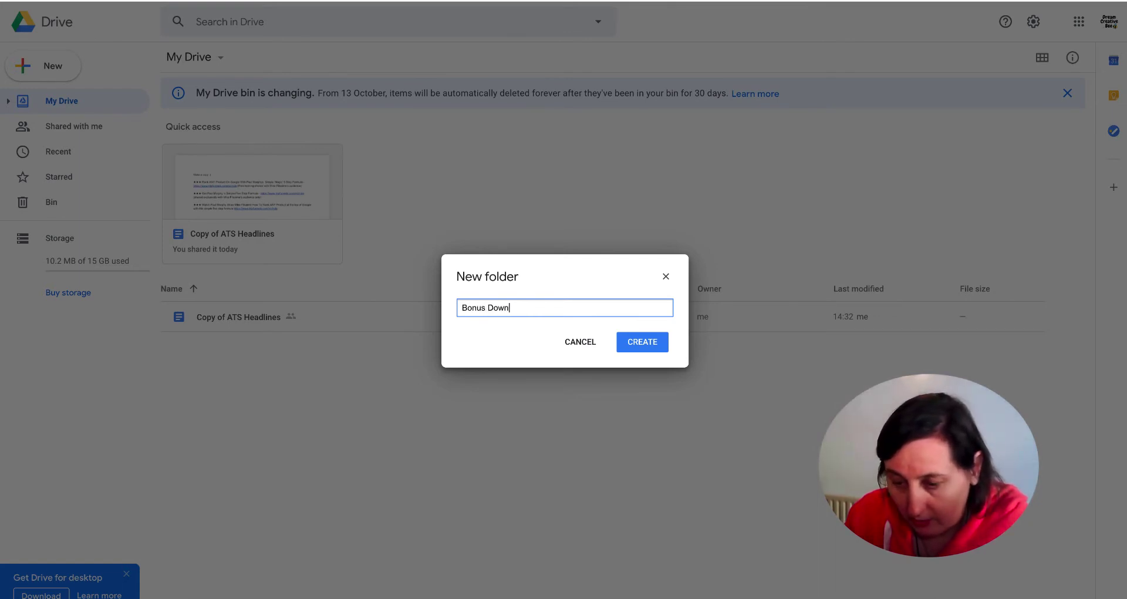
{"action": "type", "text": "load"}
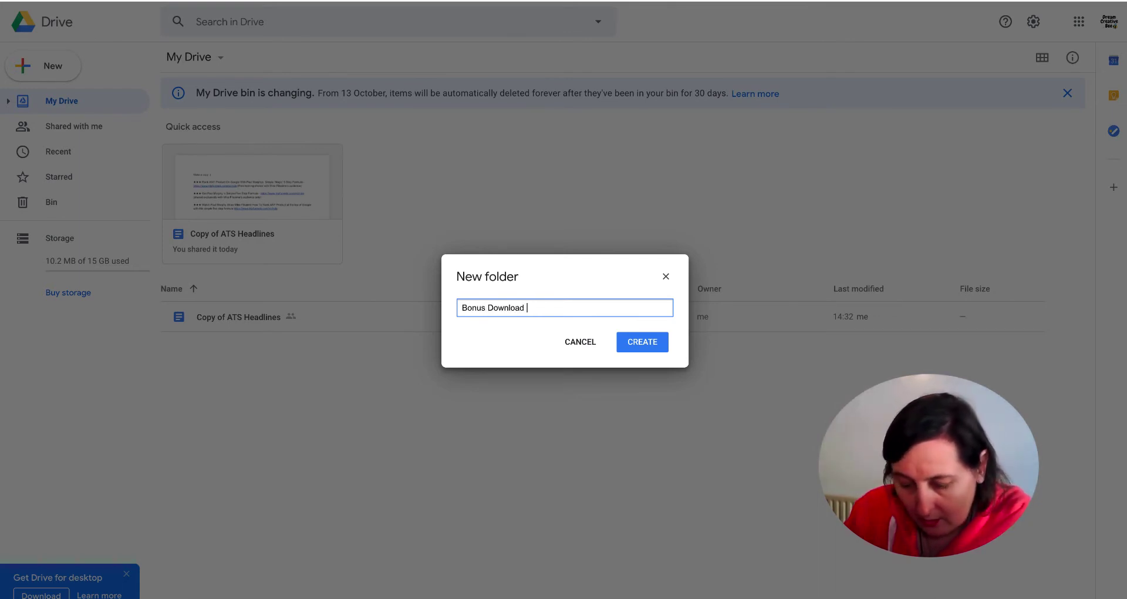
{"action": "type", "text": "P"}
{"action": "key", "text": "BackSpace"}
{"action": "key", "text": "BackSpace"}
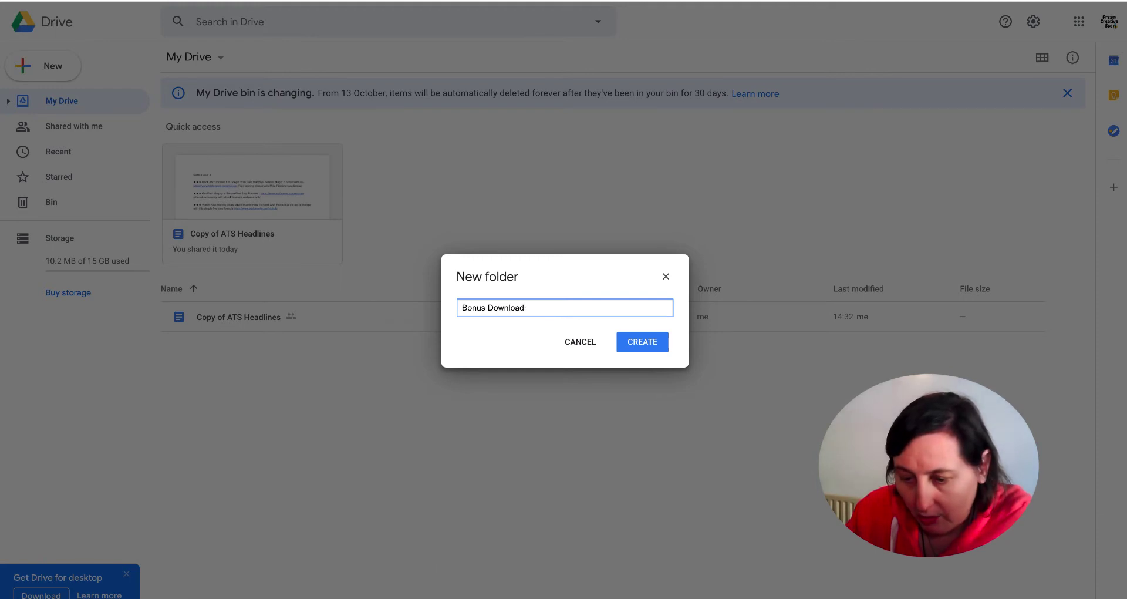
{"action": "type", "text": "ET"}
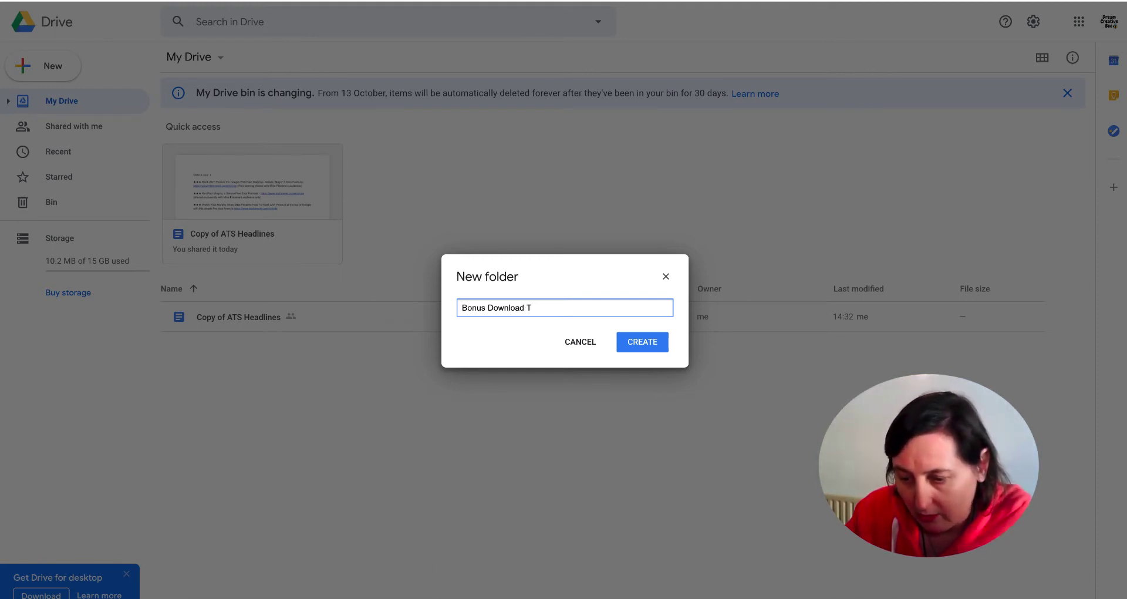
{"action": "left_click", "coordinate": [645, 342]}
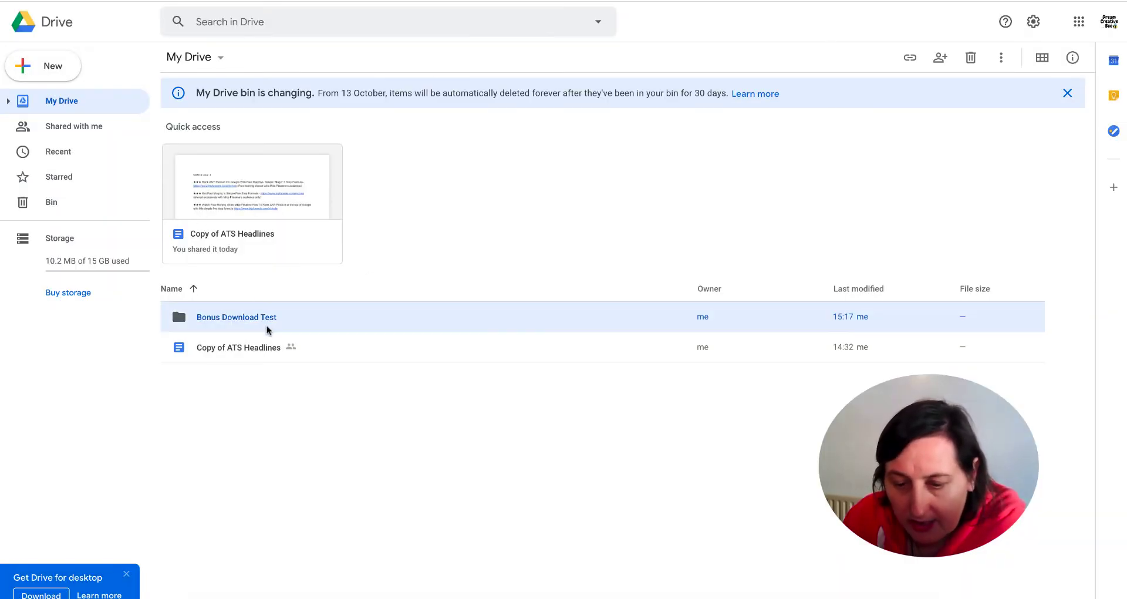
{"action": "double_click", "coordinate": [267, 323]}
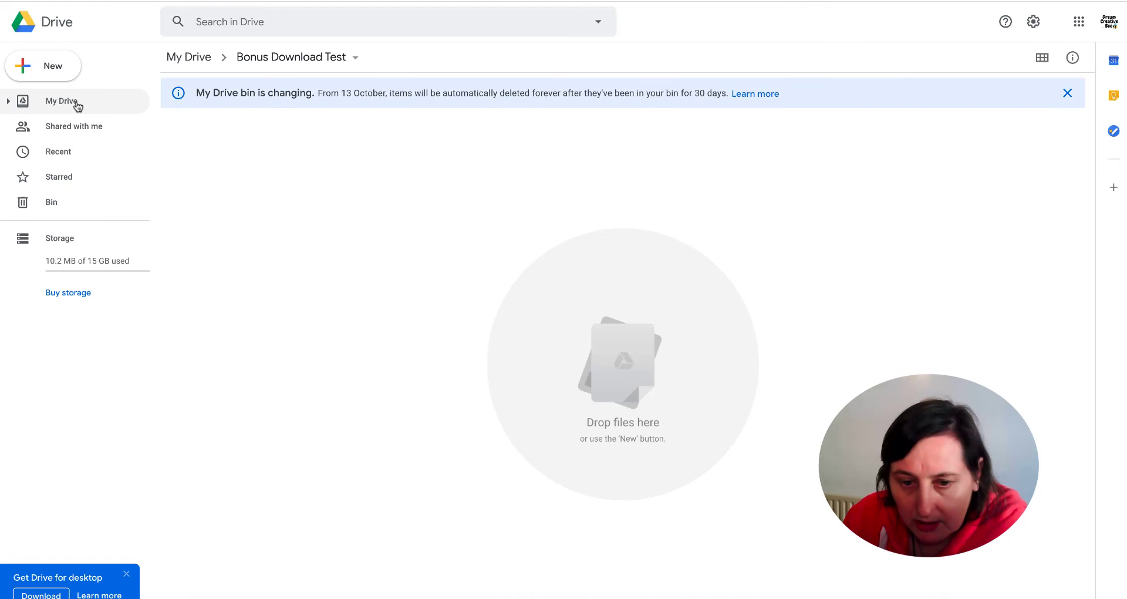
Create a Google Docs document in the folder titled 'Testy Ebook Download'
{"action": "left_click", "coordinate": [57, 74]}
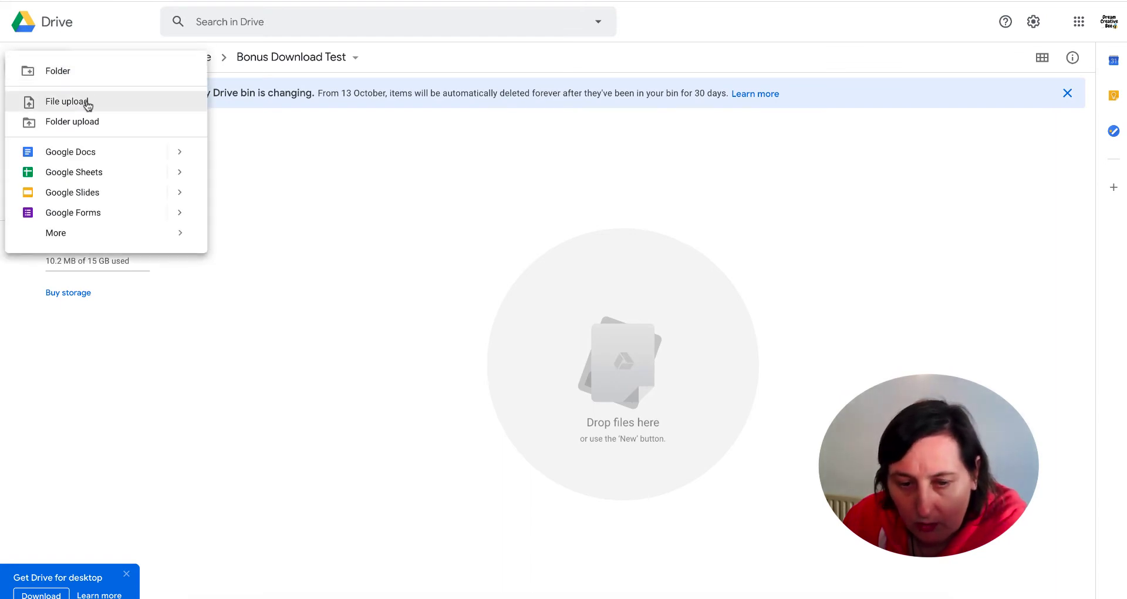
{"action": "left_click", "coordinate": [111, 155]}
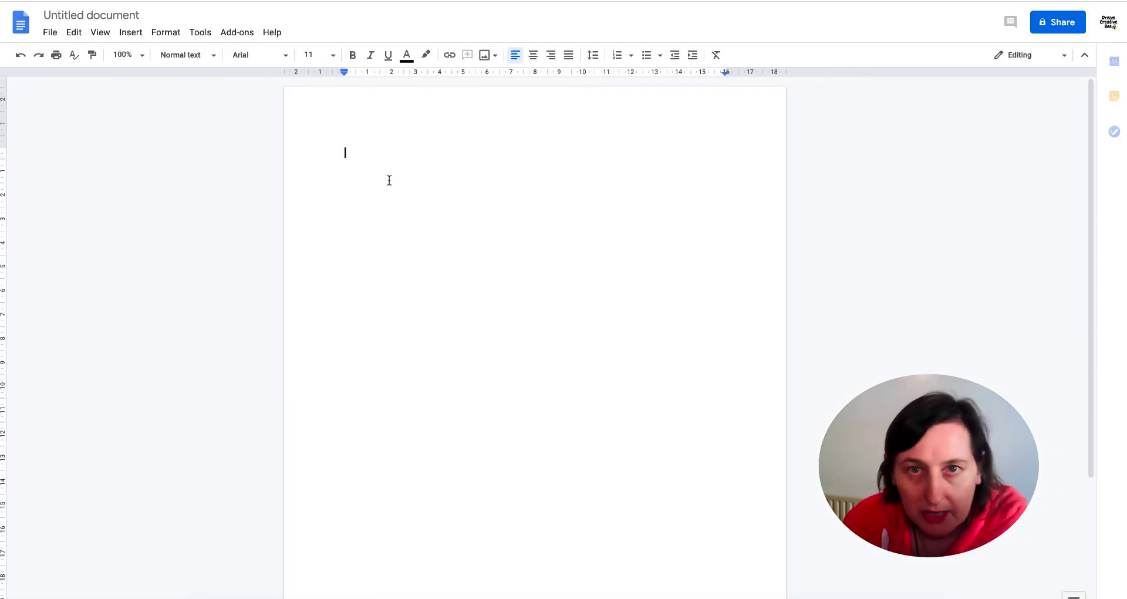
{"action": "type", "text": "Test"}
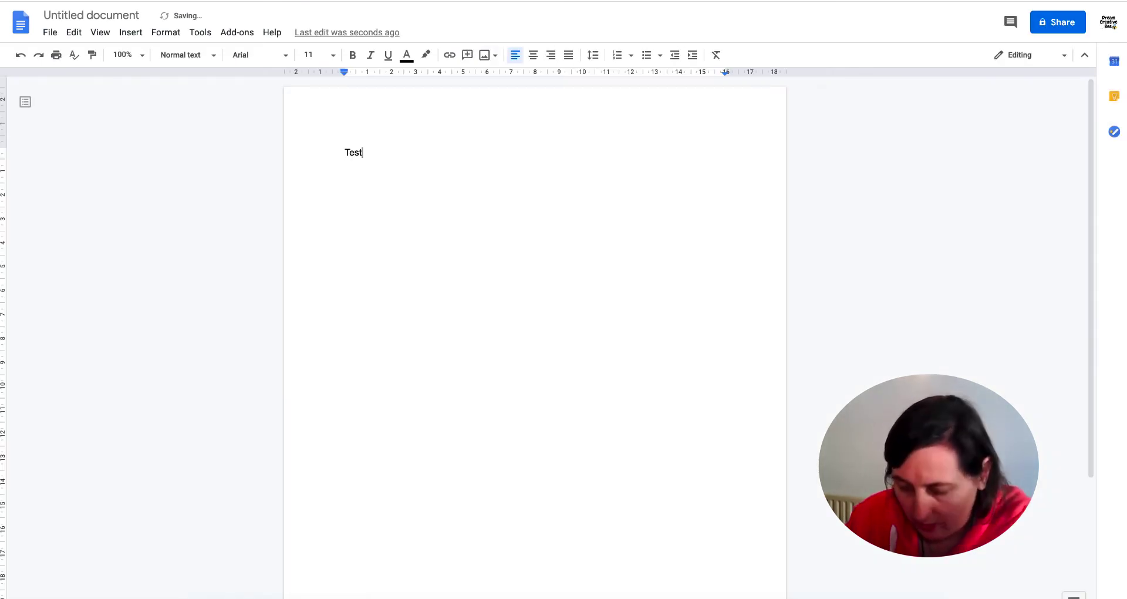
{"action": "type", "text": "y Ebook"}
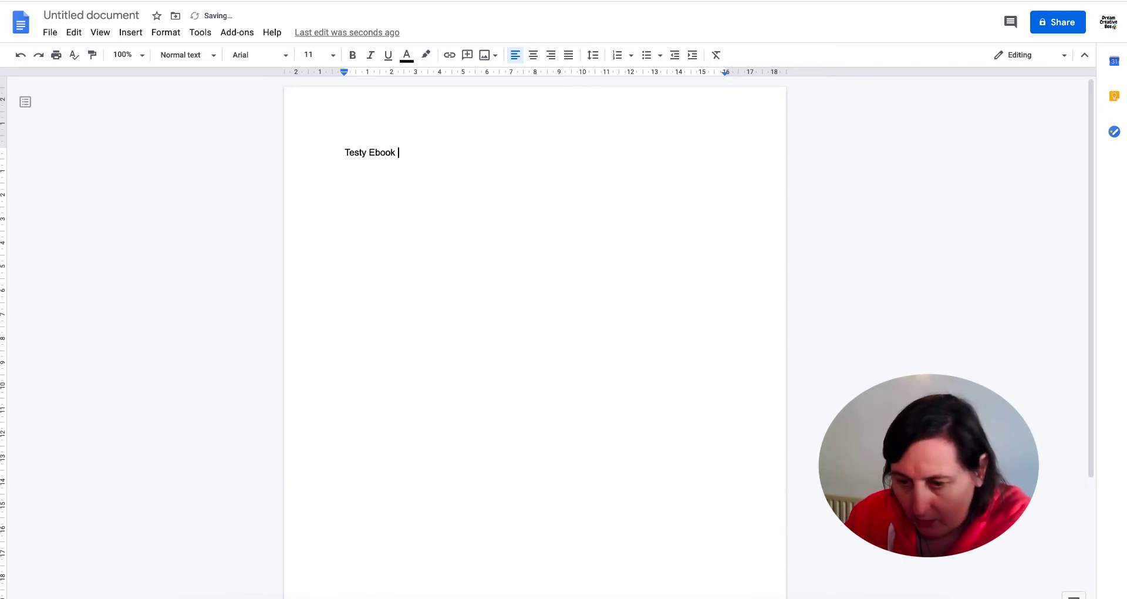
{"action": "type", "text": " Downlo"}
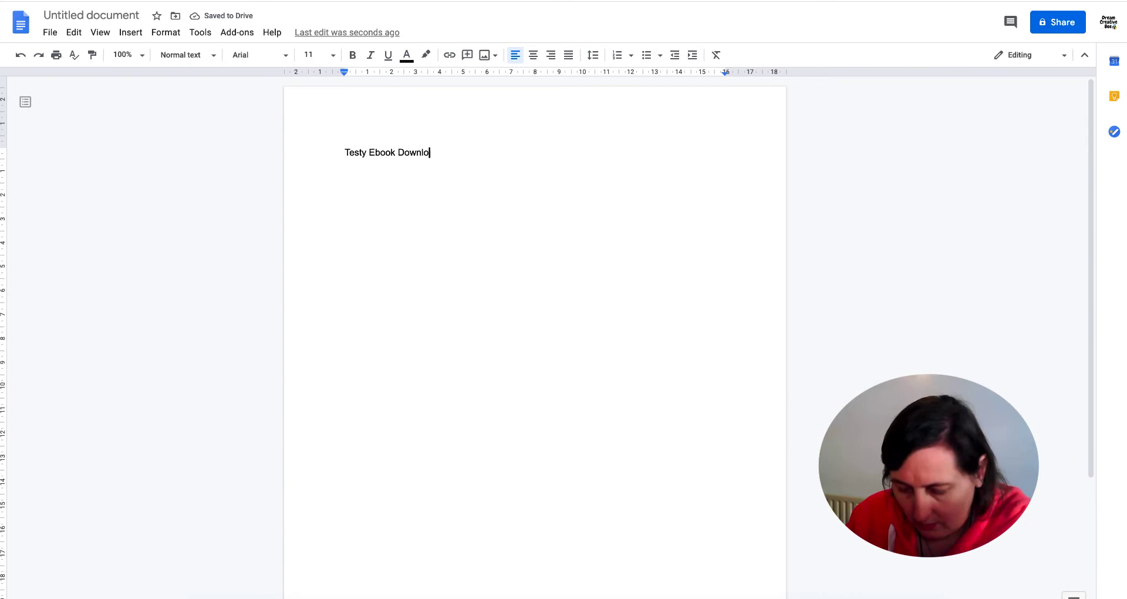
{"action": "type", "text": "wasdwd"}
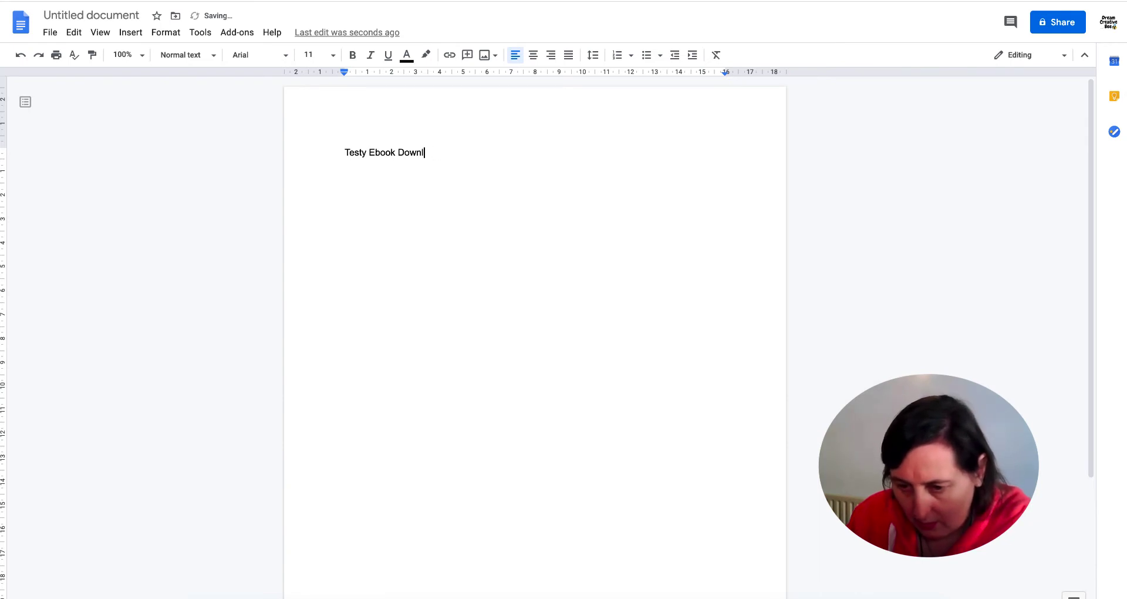
{"action": "left_click", "coordinate": [120, 11]}
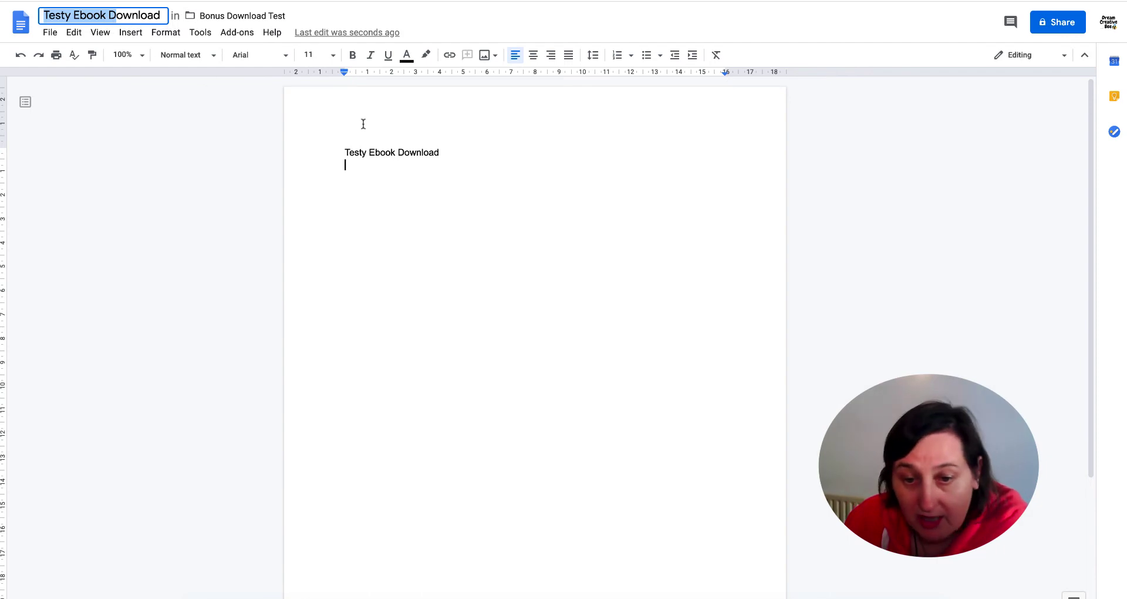
{"action": "key", "text": "Return"}
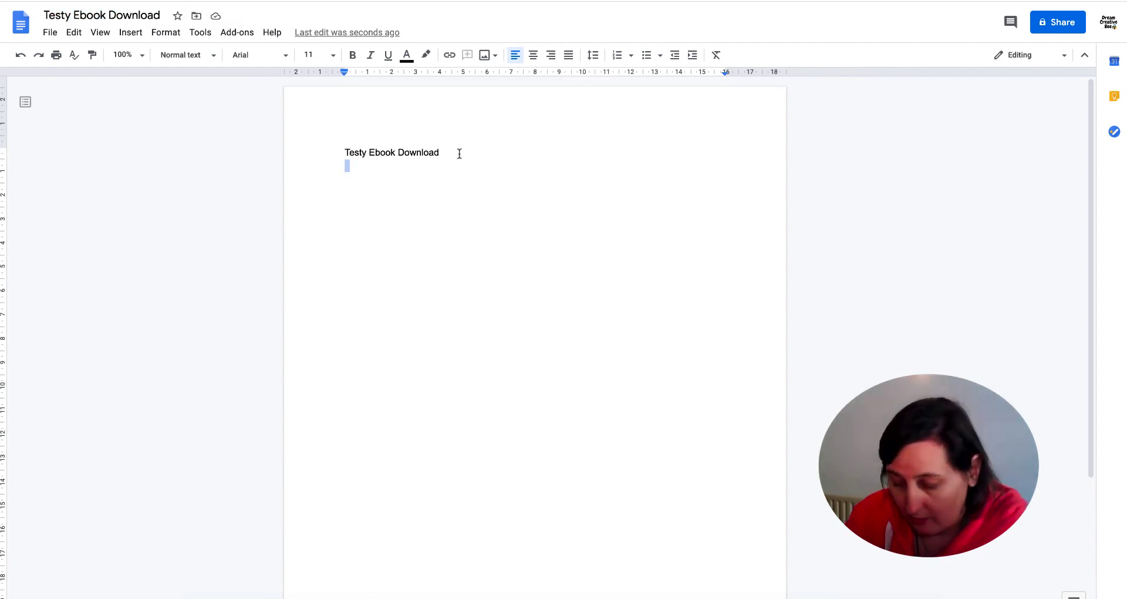
Add two filler text lines to the document body
{"action": "type", "text": "nnmdslcksa'kv"}
{"action": "key", "text": "Return"}
{"action": "type", "text": "csgchasjjva"}
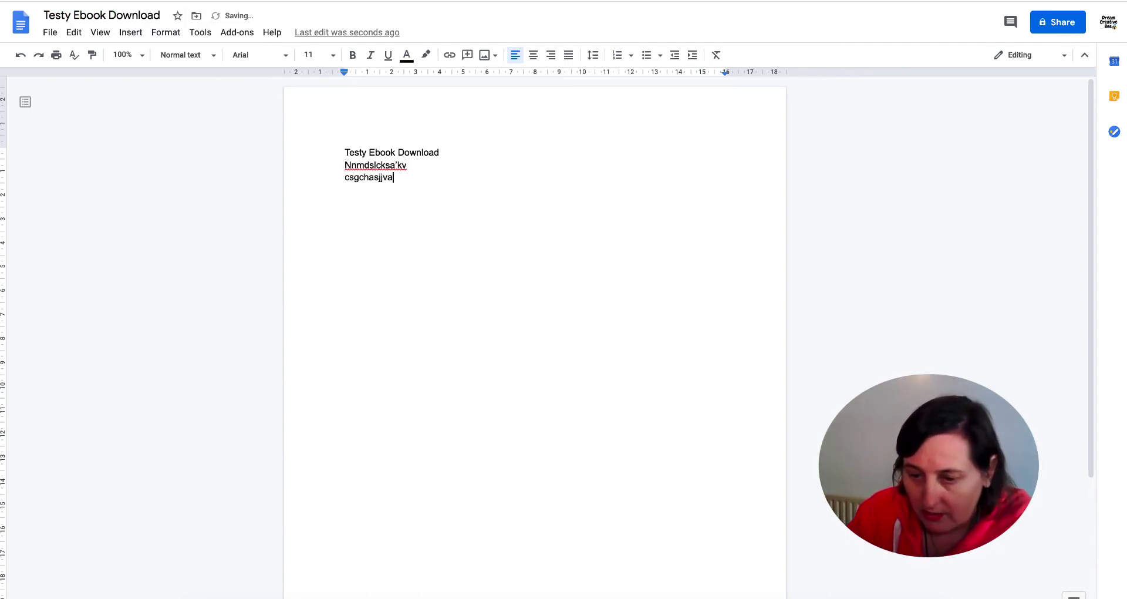
{"action": "key", "text": "Return"}
{"action": "key", "text": "Up"}
{"action": "key", "text": "shift+Up"}
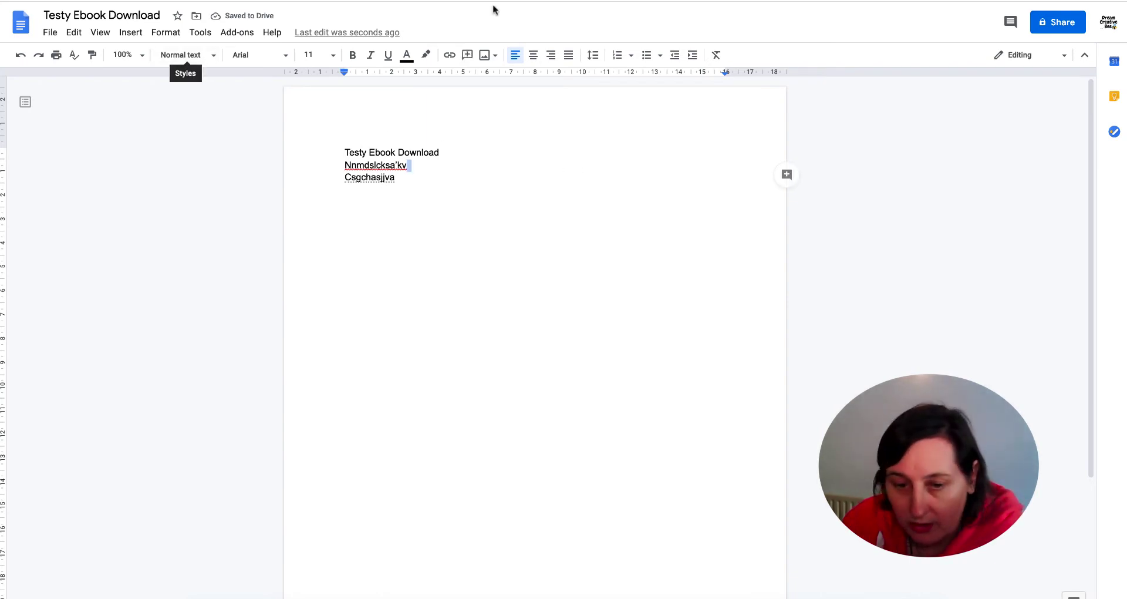
Share Testy Ebook Download with anyone who has the link and copy its link
{"action": "key", "text": "ctrl+Tab"}
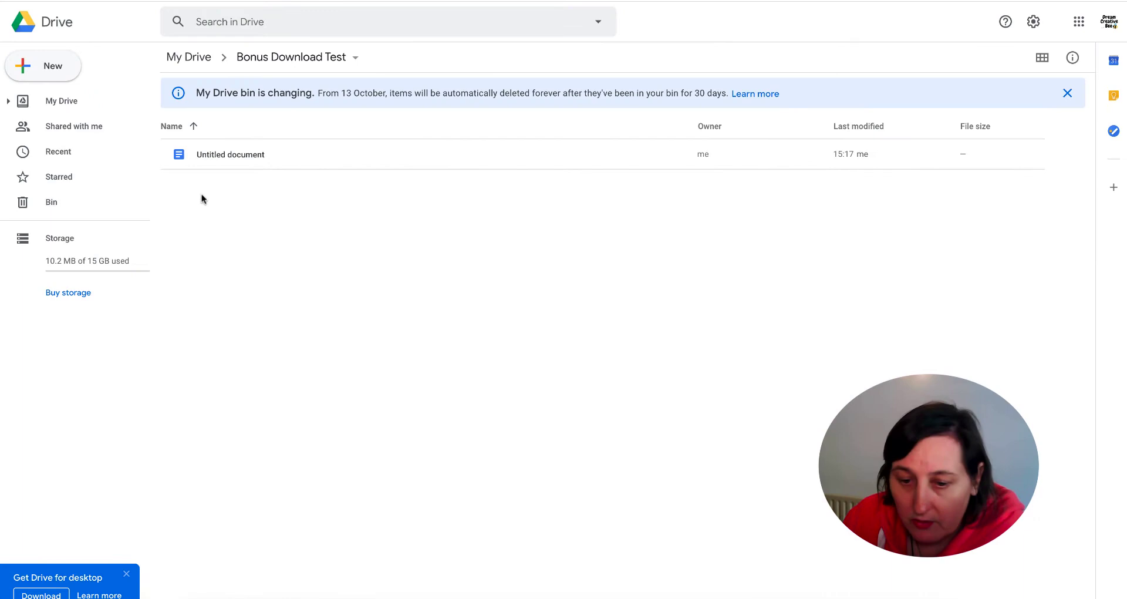
{"action": "left_click", "coordinate": [251, 153]}
{"action": "right_click", "coordinate": [251, 154]}
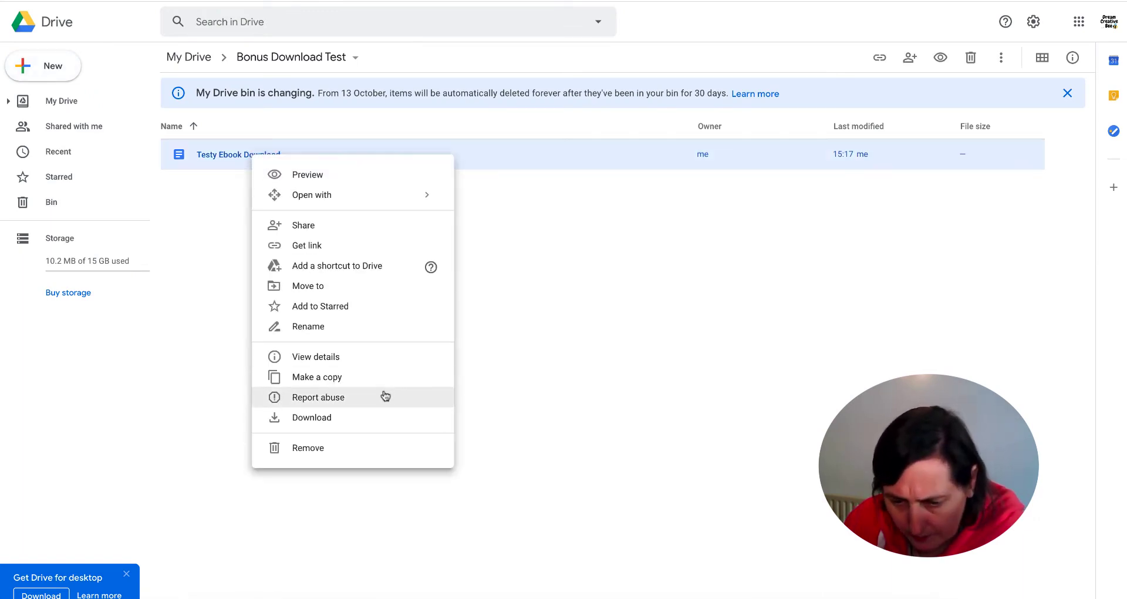
{"action": "left_click", "coordinate": [341, 230]}
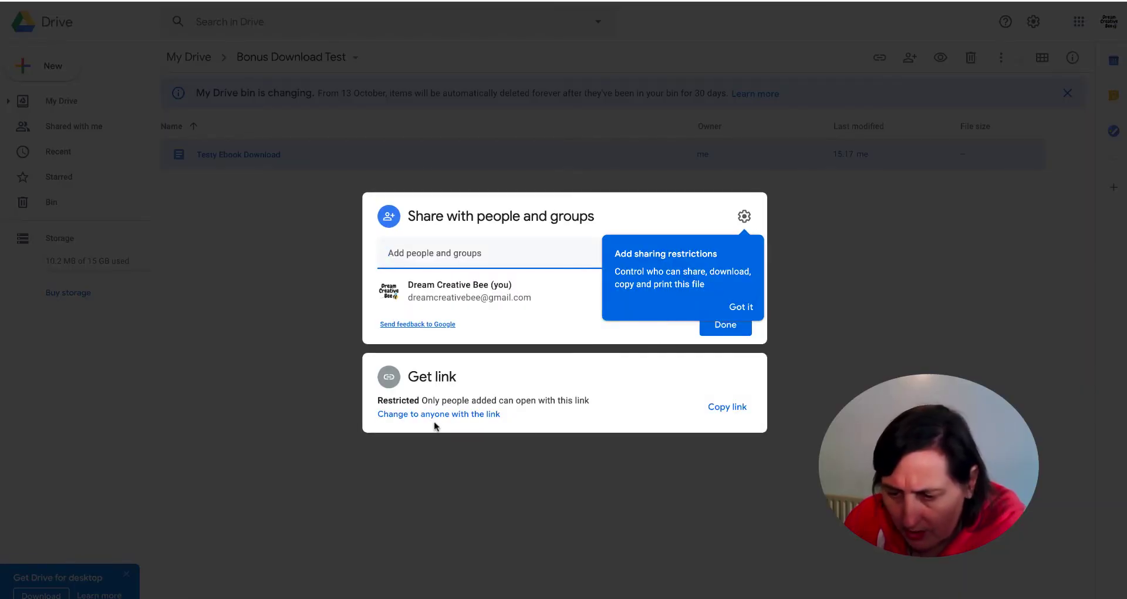
{"action": "left_click", "coordinate": [437, 414]}
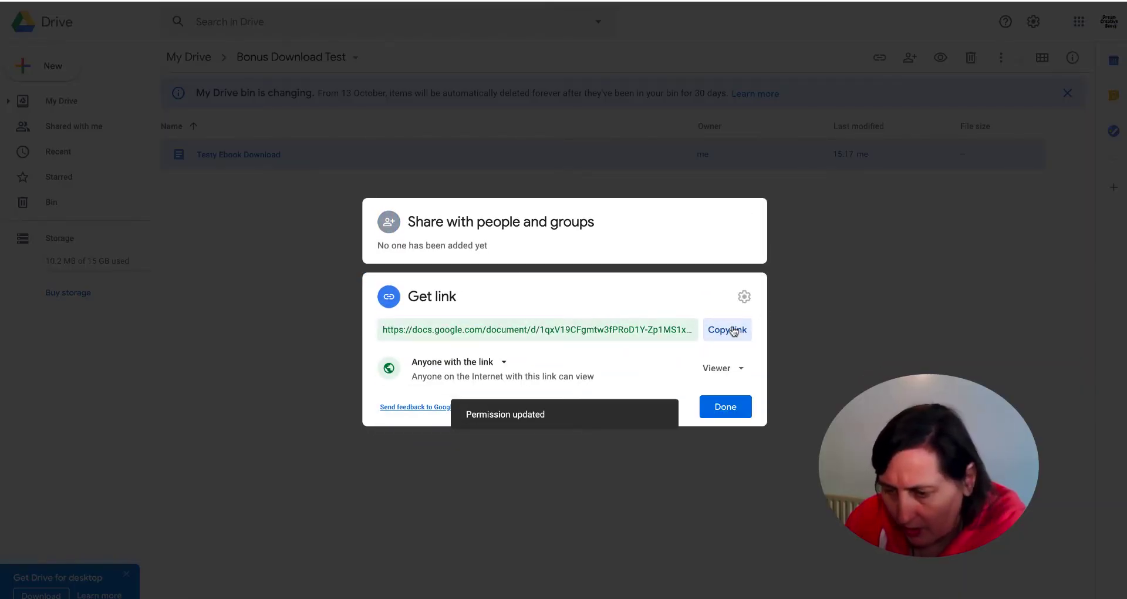
{"action": "left_click", "coordinate": [734, 328]}
{"action": "left_click", "coordinate": [734, 409]}
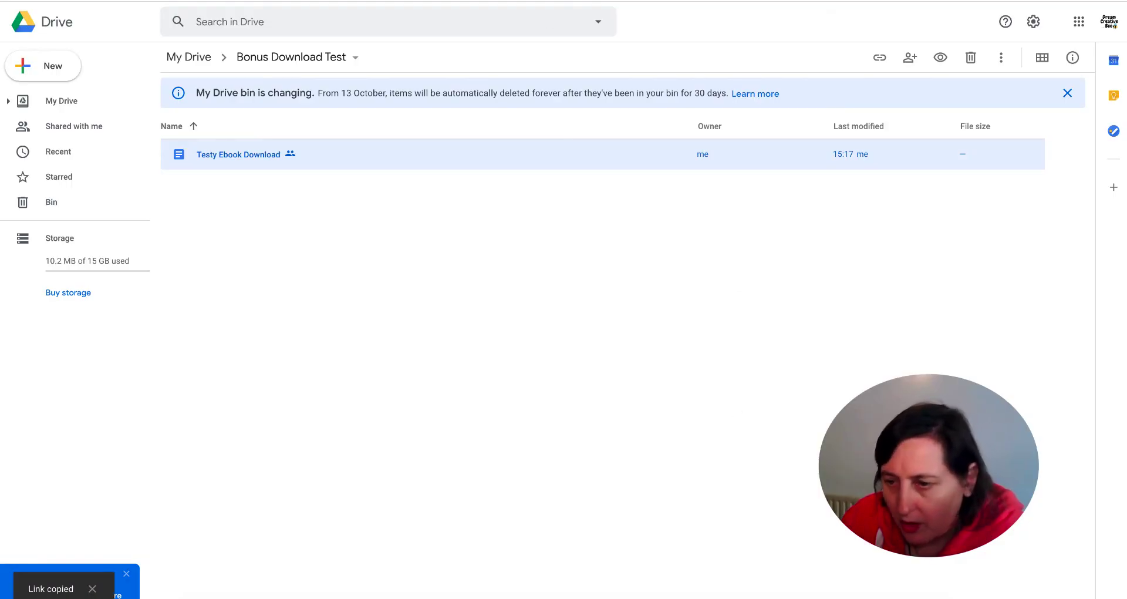
Replace the hero button's URL with the copied Google Docs share link, then publish
{"action": "key", "text": "ctrl+Tab"}
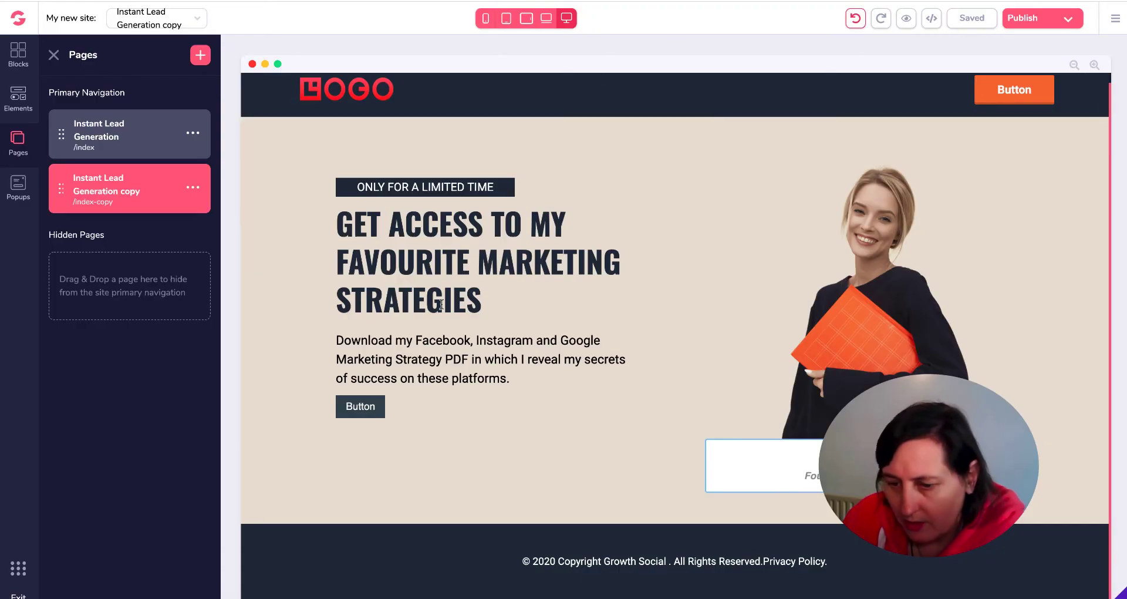
{"action": "left_click", "coordinate": [358, 407]}
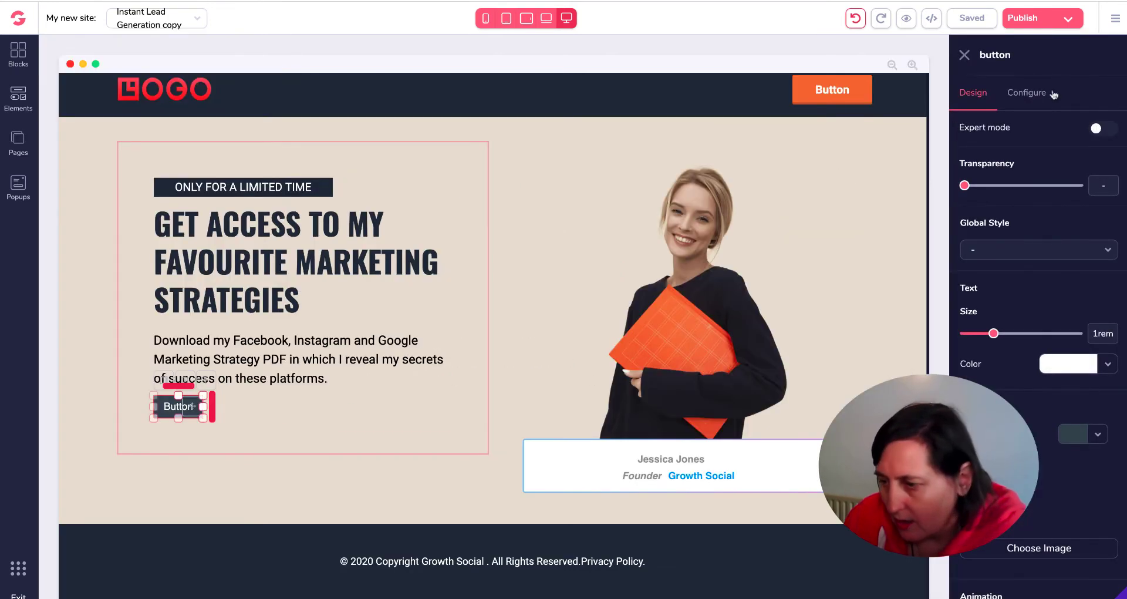
{"action": "left_click", "coordinate": [1027, 92]}
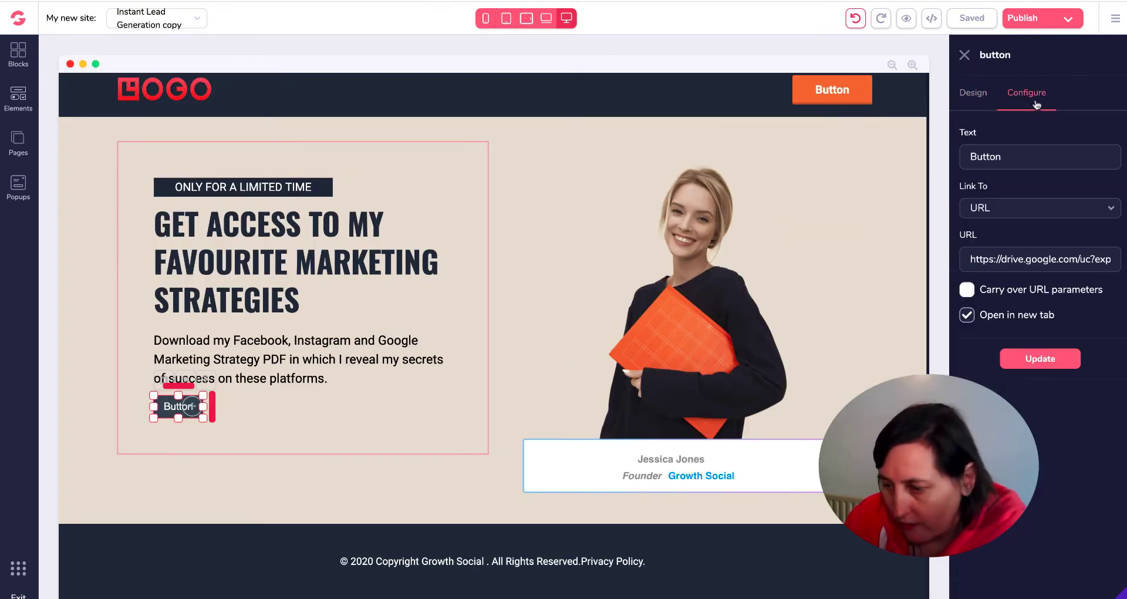
{"action": "triple_click", "coordinate": [968, 265]}
{"action": "key", "text": "BackSpace"}
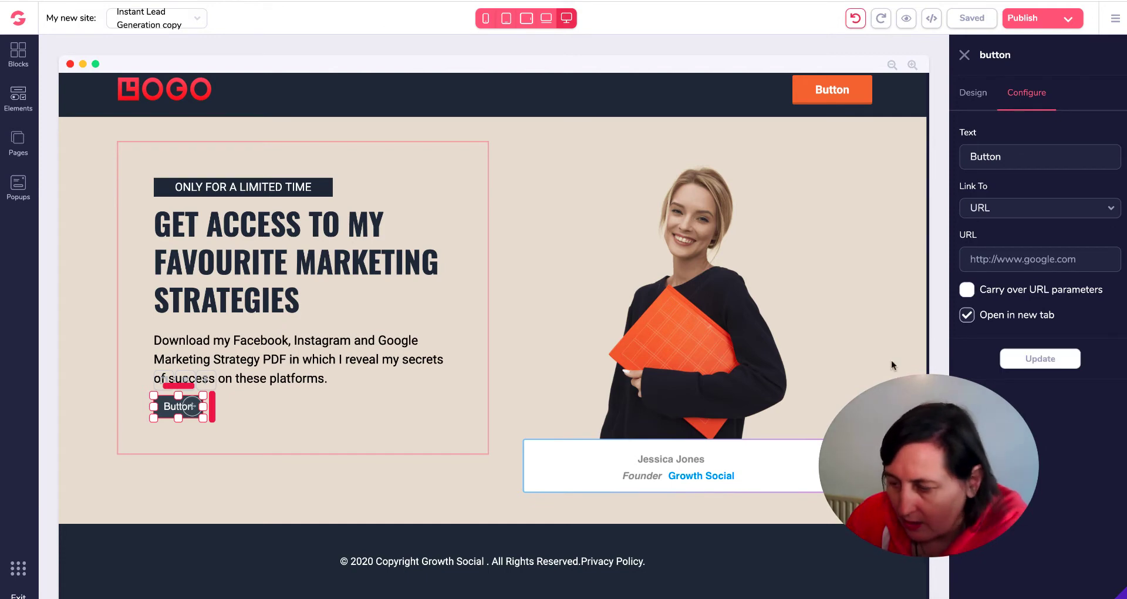
{"action": "key", "text": "ctrl+v"}
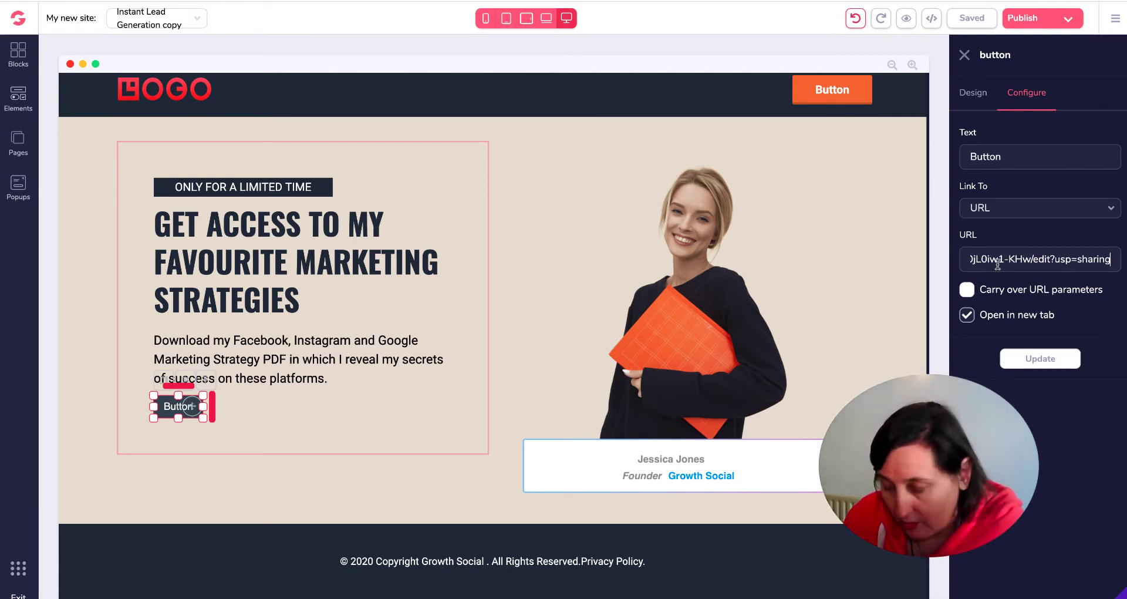
{"action": "left_click", "coordinate": [1044, 359]}
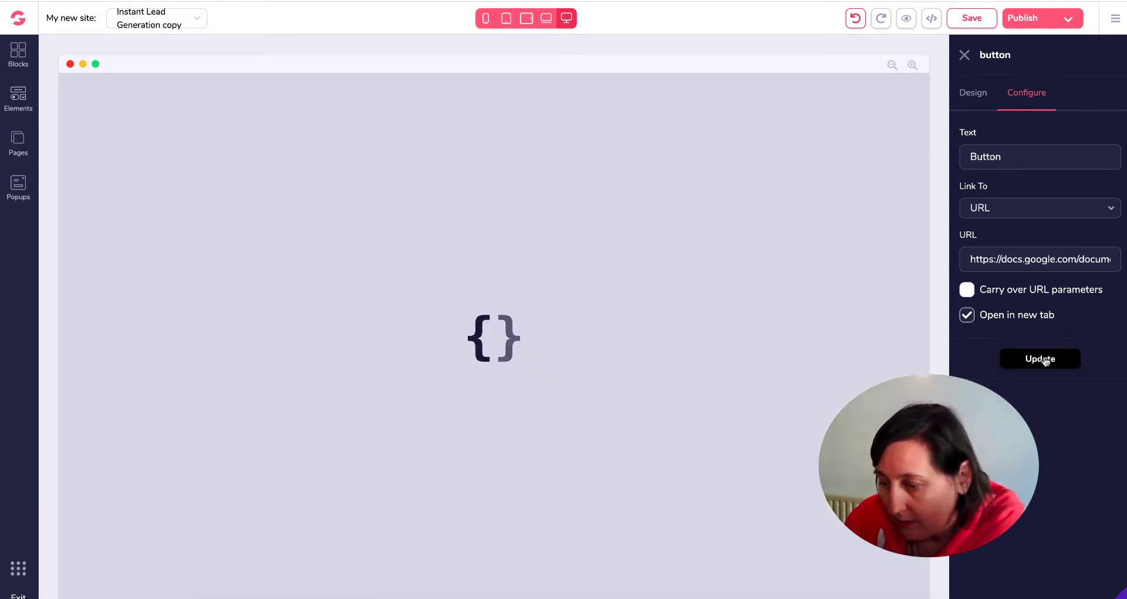
{"action": "left_click", "coordinate": [1028, 17]}
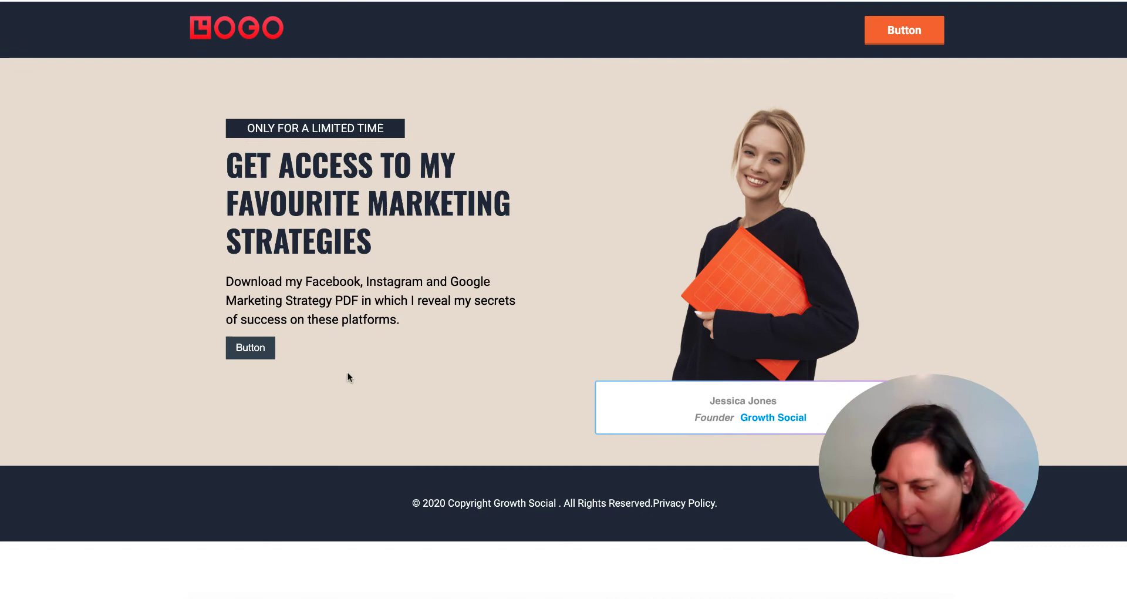
Test the live hero button, which opens Testy Ebook Download in Google Docs
{"action": "left_click", "coordinate": [258, 350]}
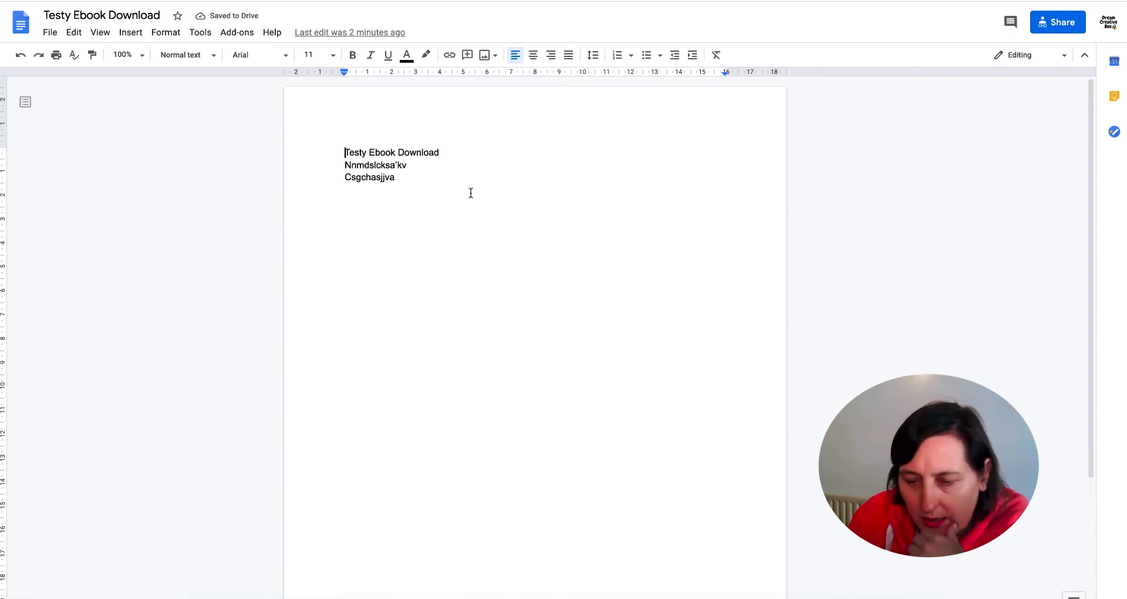
{"action": "left_click", "coordinate": [326, 197]}
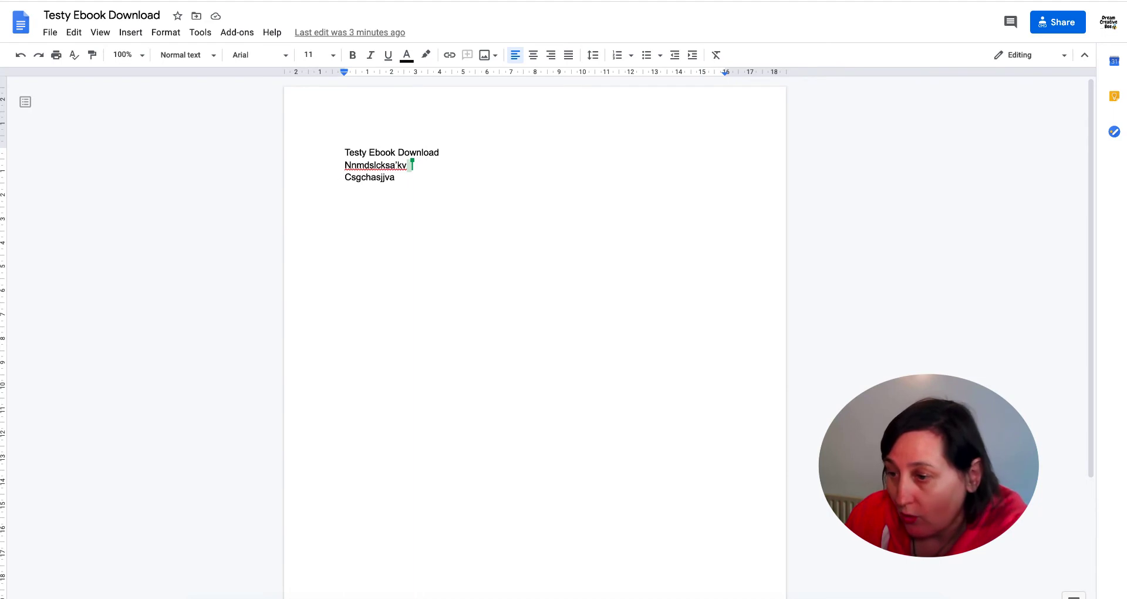
{"action": "key", "text": "ctrl+w"}
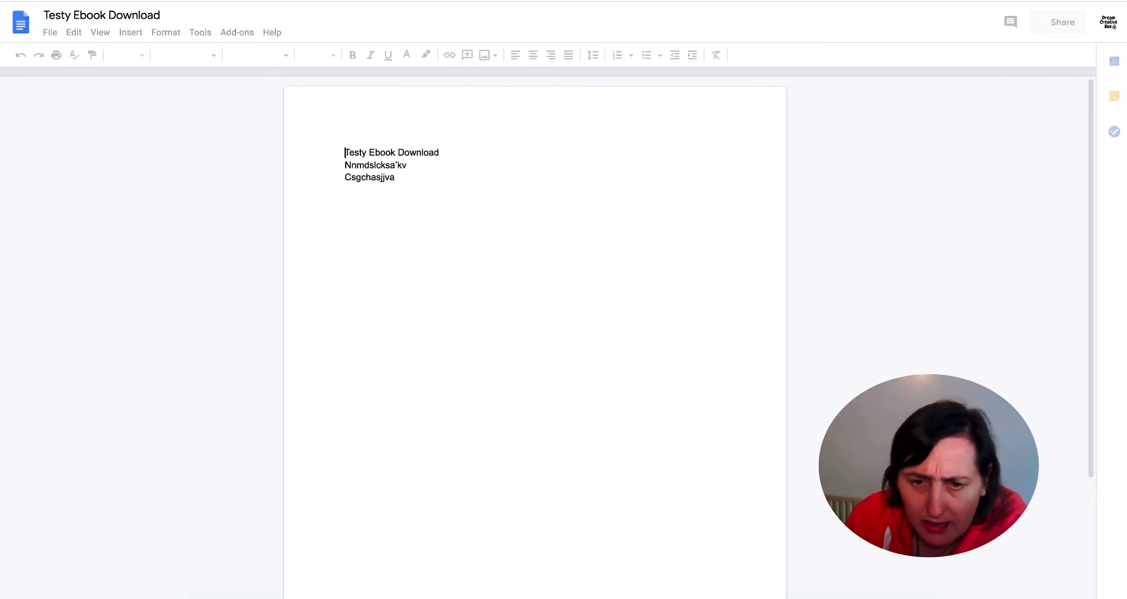
Download the document as a PDF from Google Docs
{"action": "left_click", "coordinate": [88, 0]}
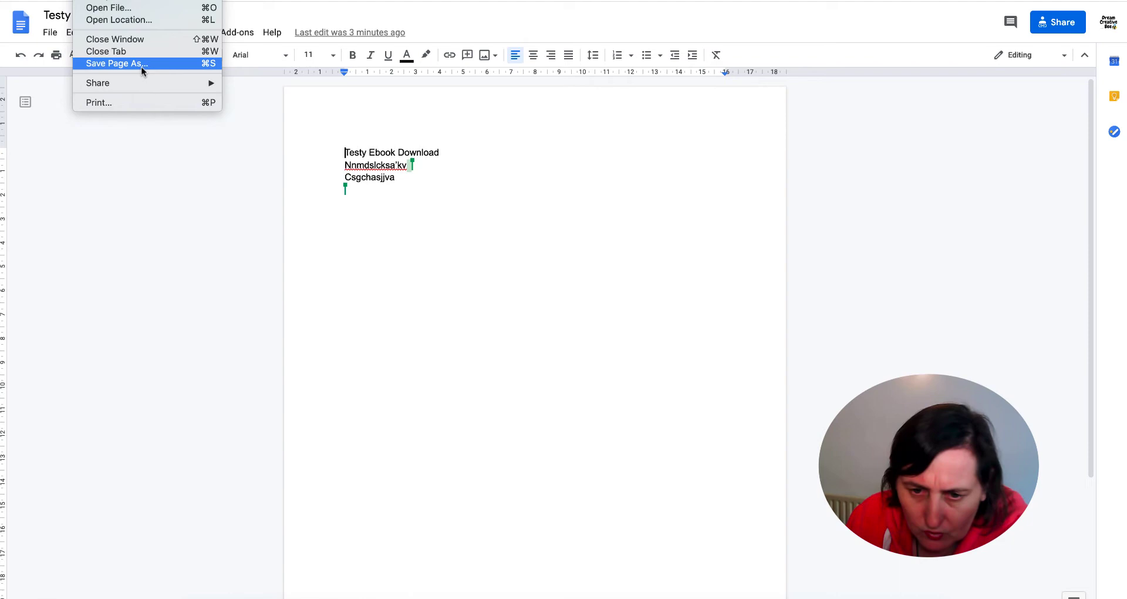
{"action": "left_click", "coordinate": [33, 101]}
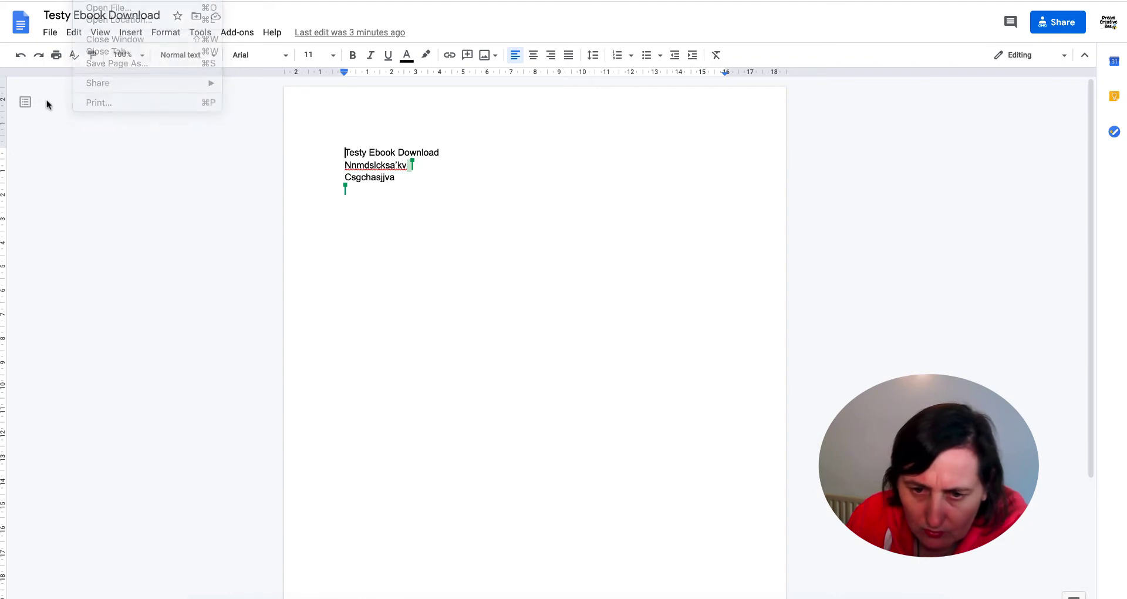
{"action": "left_click", "coordinate": [50, 32]}
{"action": "mouse_move", "coordinate": [115, 178]}
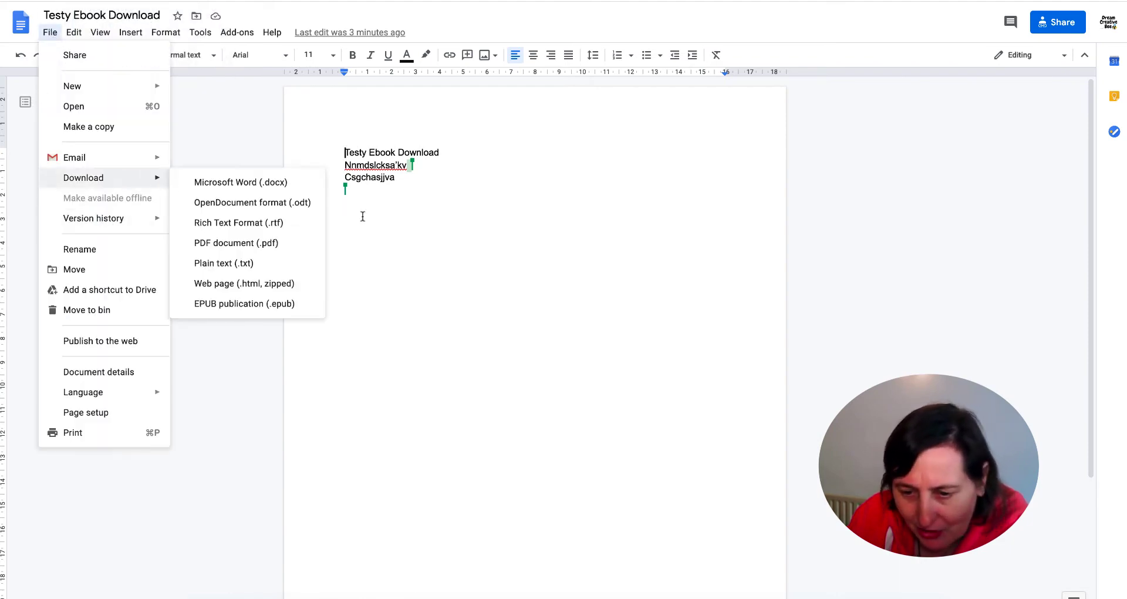
{"action": "left_click", "coordinate": [295, 240]}
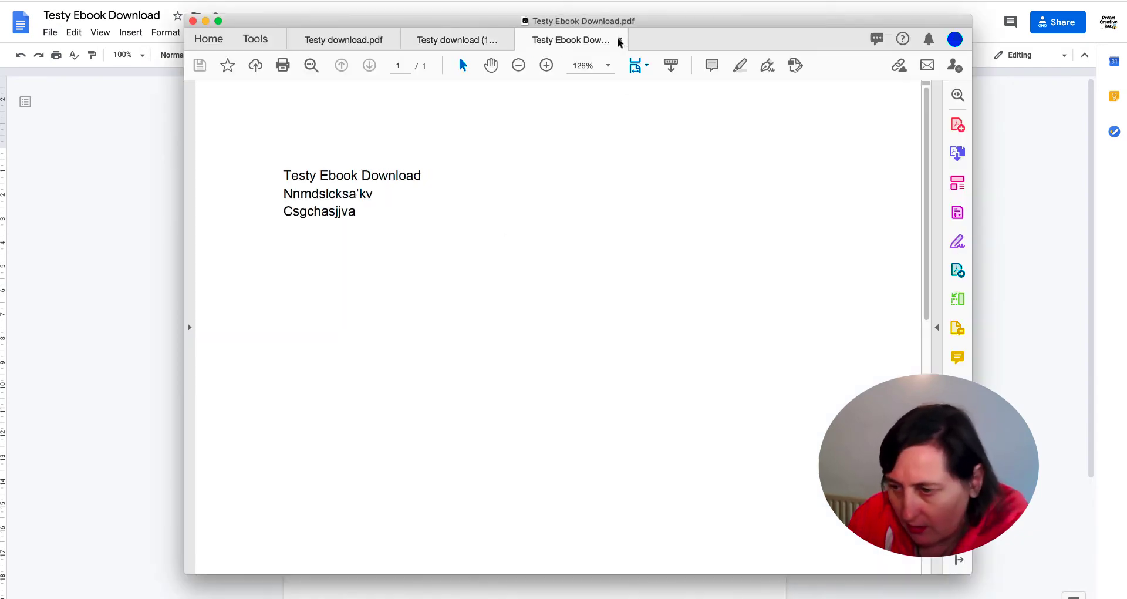
Confirm Testy Ebook Download.pdf is in Downloads and return to the Drive folder
{"action": "left_click", "coordinate": [210, 596]}
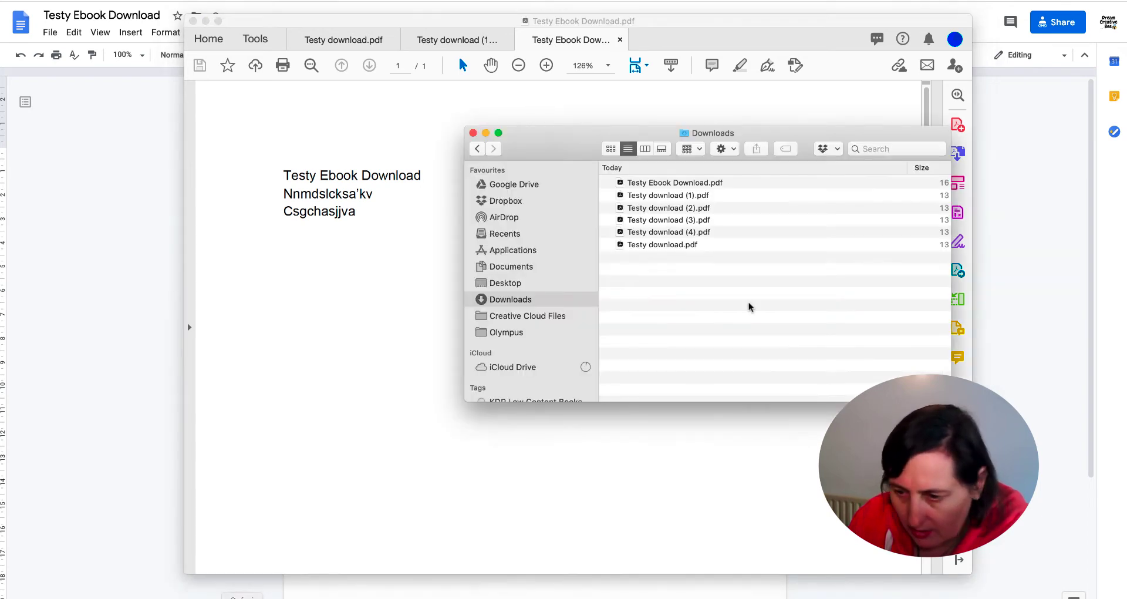
{"action": "left_click", "coordinate": [697, 183]}
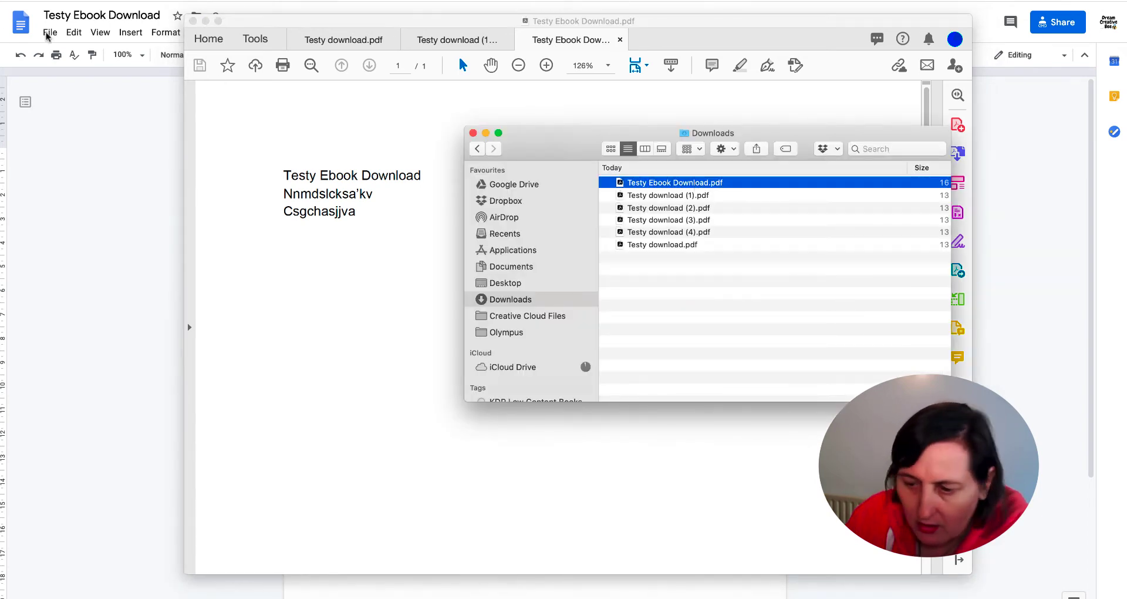
{"action": "left_click", "coordinate": [268, 106]}
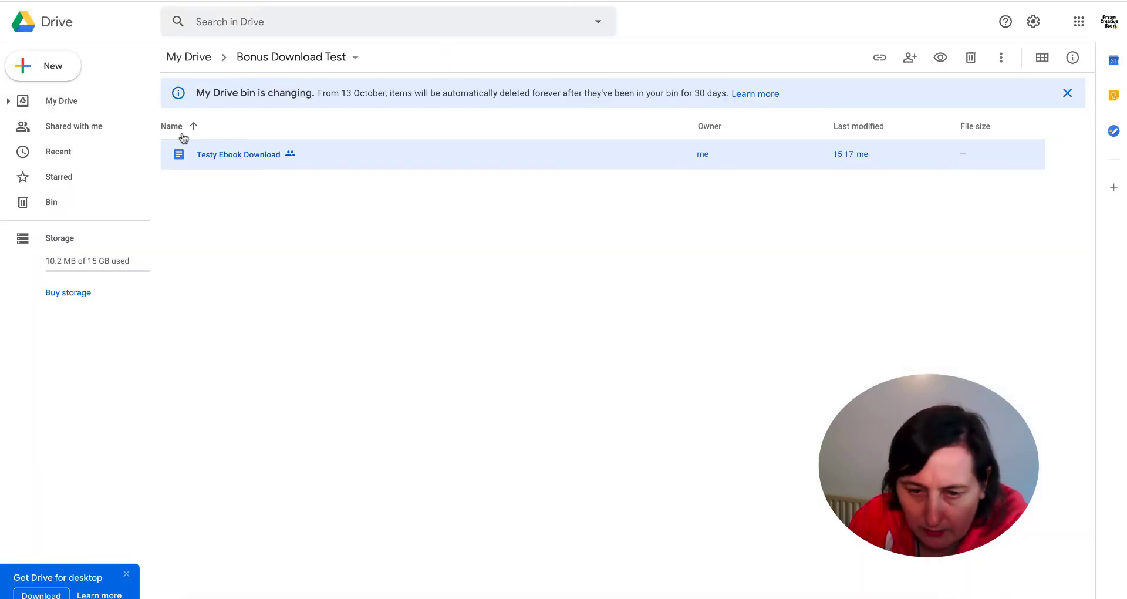
{"action": "left_click", "coordinate": [54, 72]}
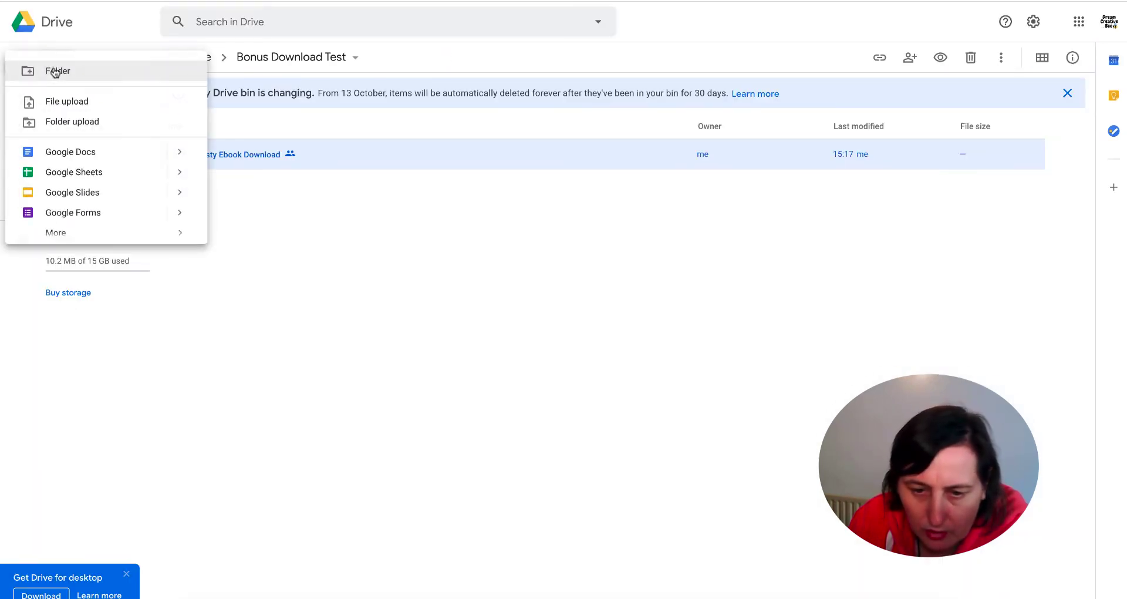
Upload Testy Ebook Download.pdf into the Bonus Download Test folder
{"action": "left_click", "coordinate": [74, 102]}
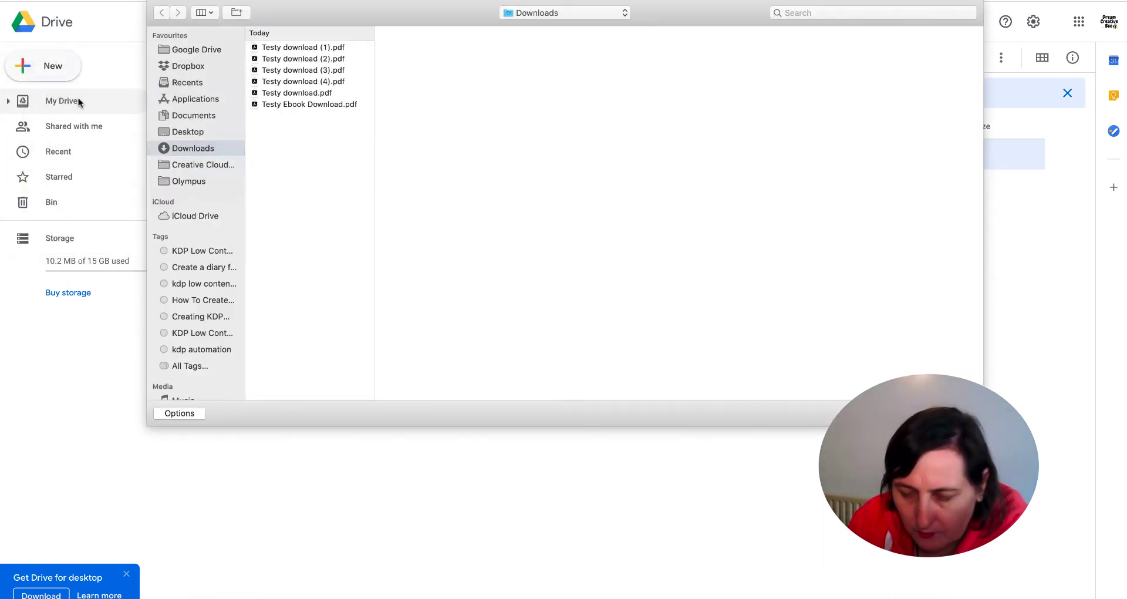
{"action": "left_click", "coordinate": [320, 104]}
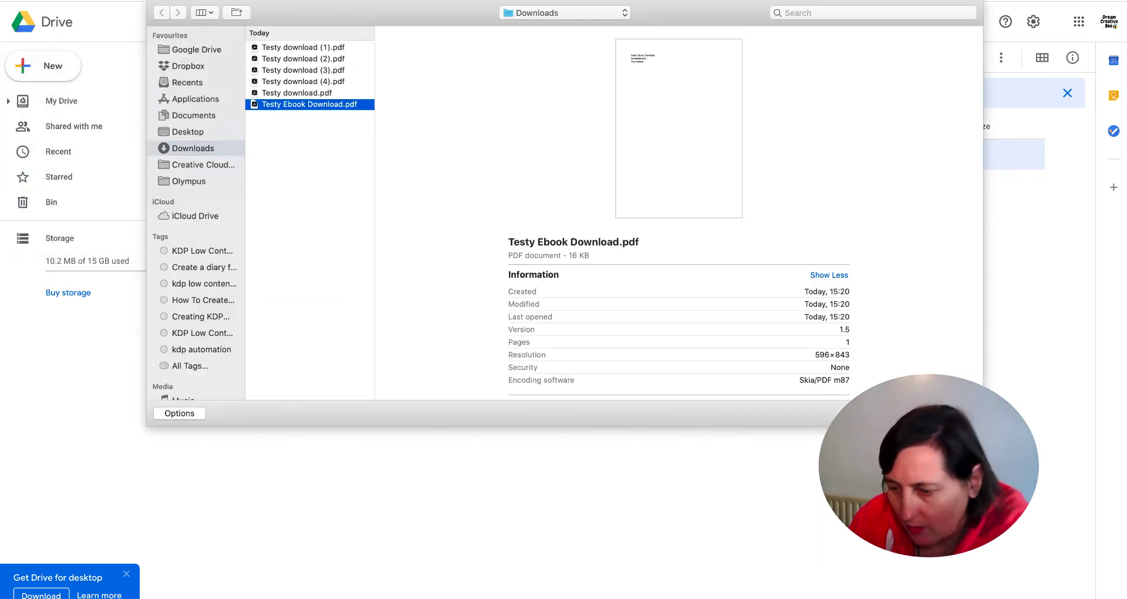
{"action": "key", "text": "Return"}
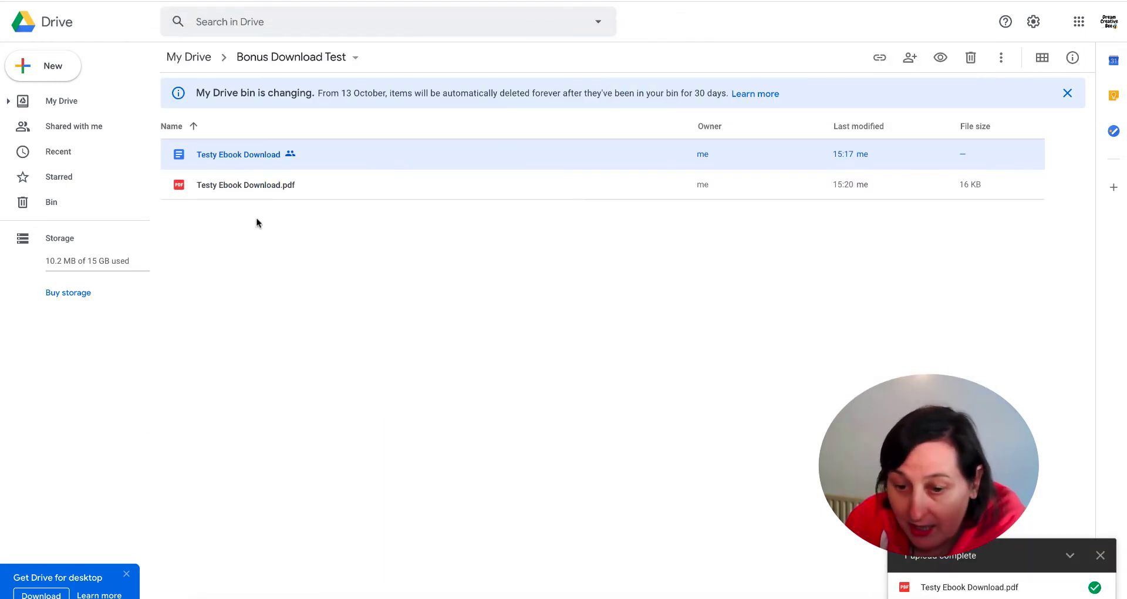
Share the uploaded PDF with anyone who has the link and copy its link
{"action": "left_click", "coordinate": [271, 186]}
{"action": "right_click", "coordinate": [271, 186]}
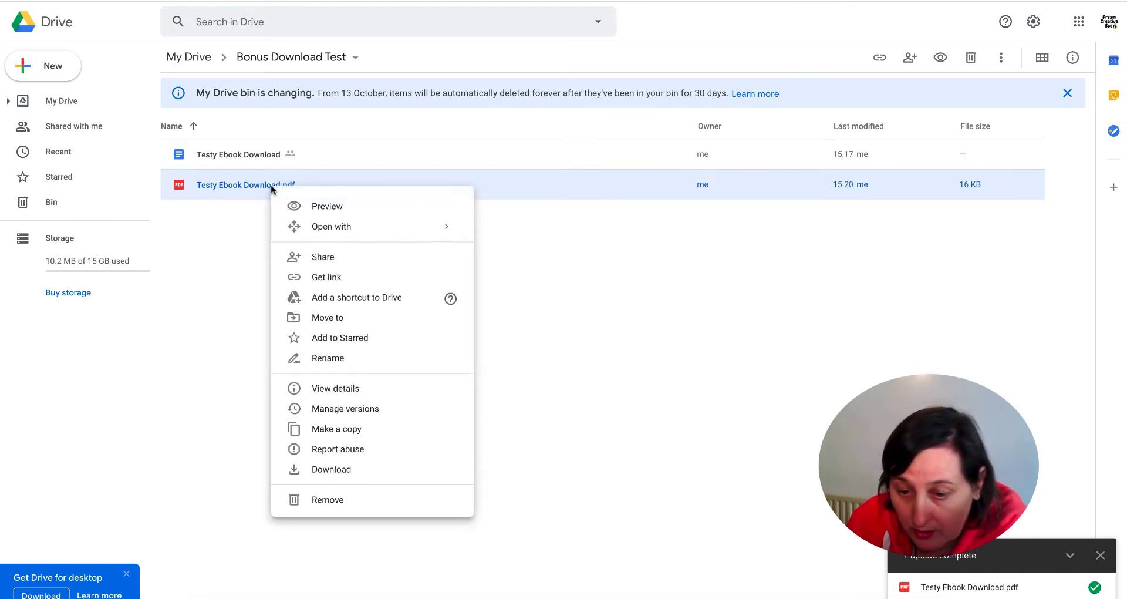
{"action": "left_click", "coordinate": [354, 268]}
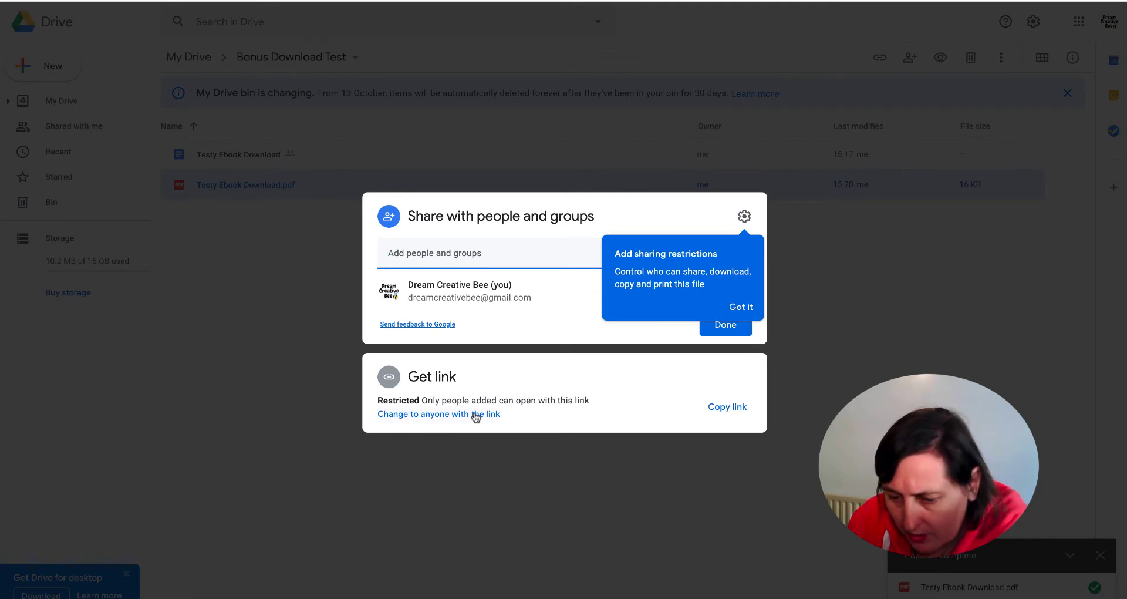
{"action": "left_click", "coordinate": [475, 415]}
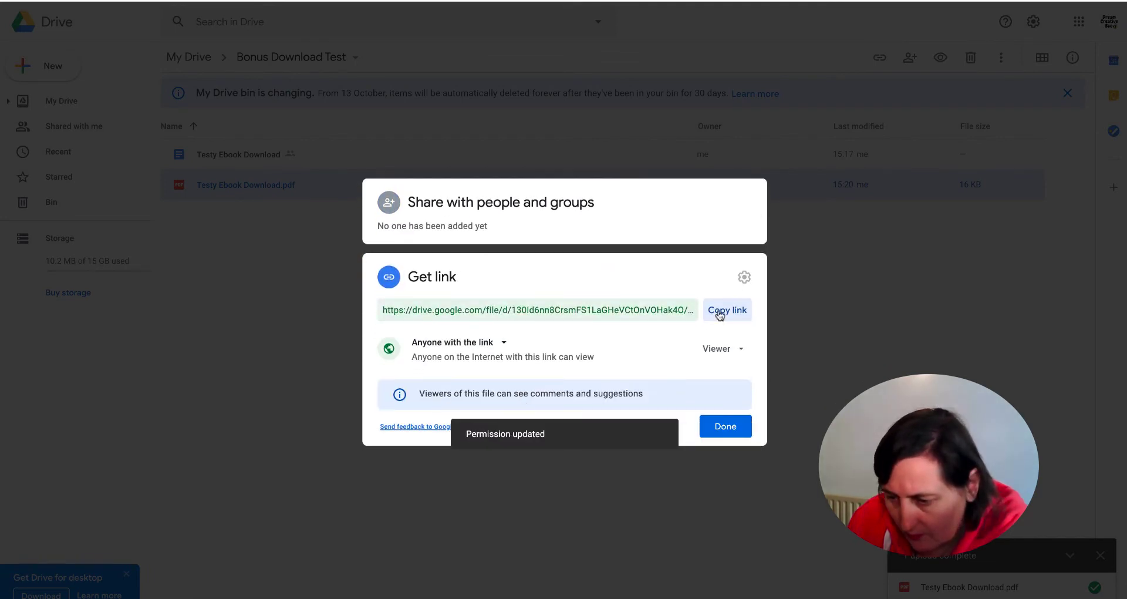
{"action": "left_click", "coordinate": [720, 313]}
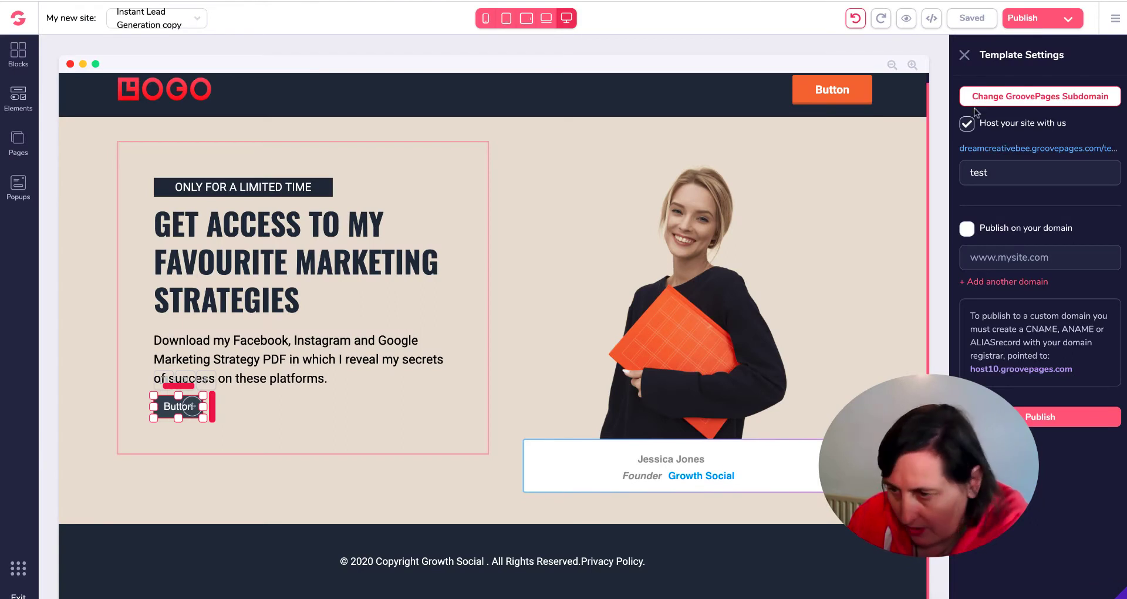
Point both the header and hero buttons to the PDF's share link
{"action": "left_click", "coordinate": [838, 99]}
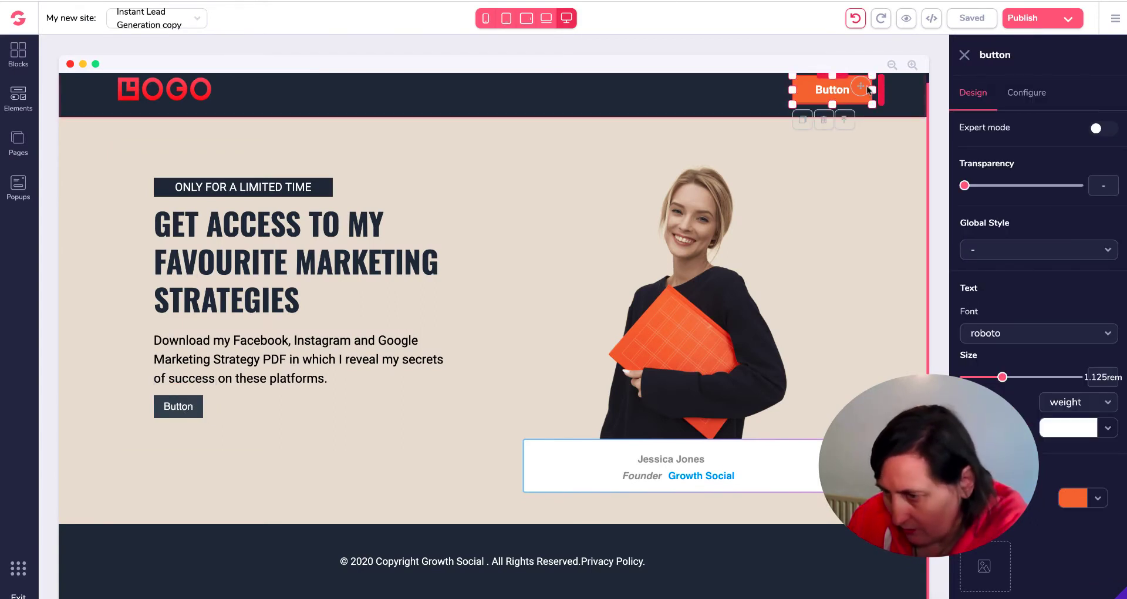
{"action": "left_click", "coordinate": [1023, 95]}
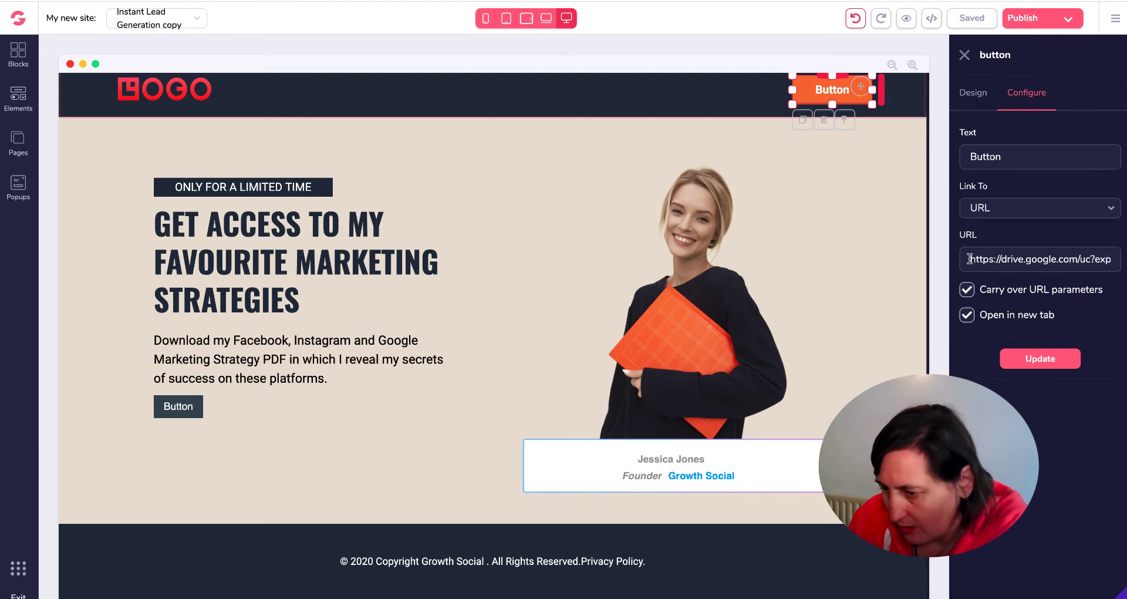
{"action": "left_click_drag", "start_coordinate": [969, 258], "coordinate": [1124, 253]}
{"action": "key", "text": "ctrl+v"}
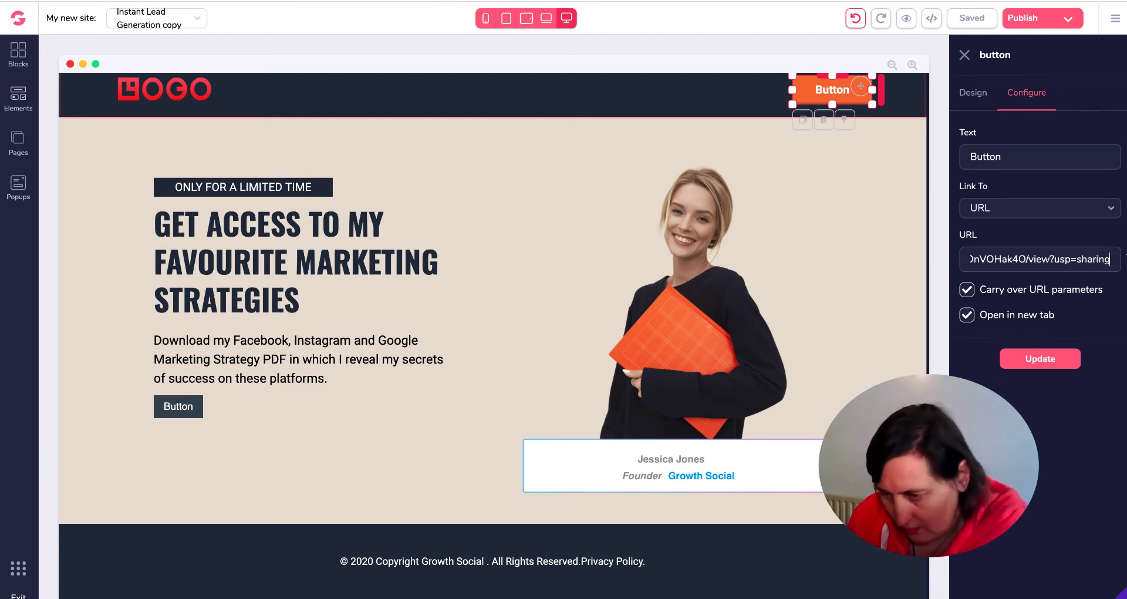
{"action": "left_click", "coordinate": [1040, 358]}
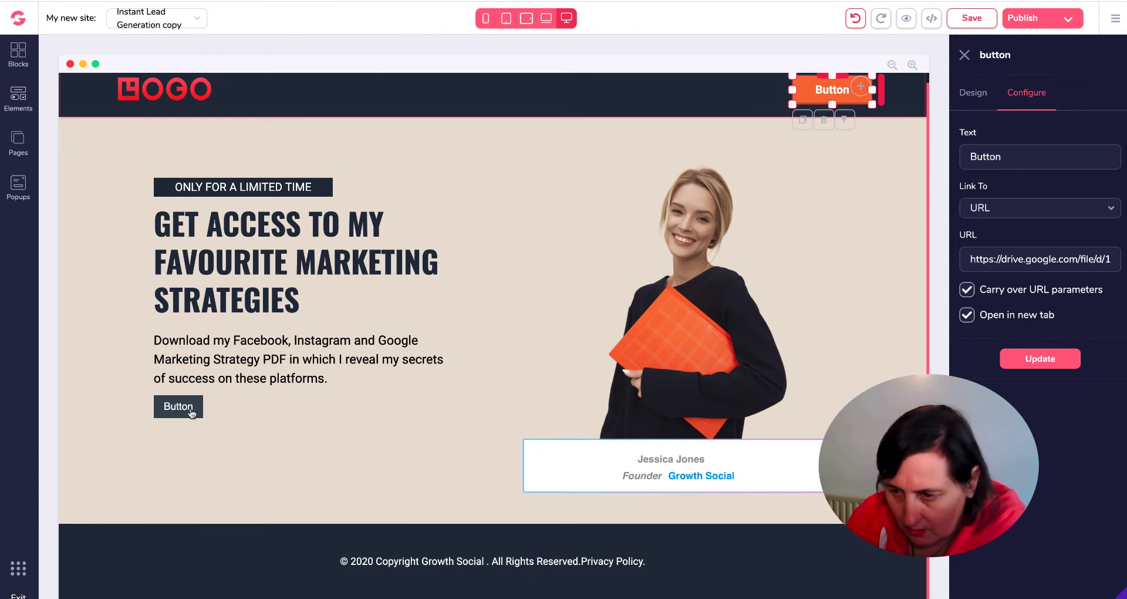
{"action": "left_click", "coordinate": [178, 406]}
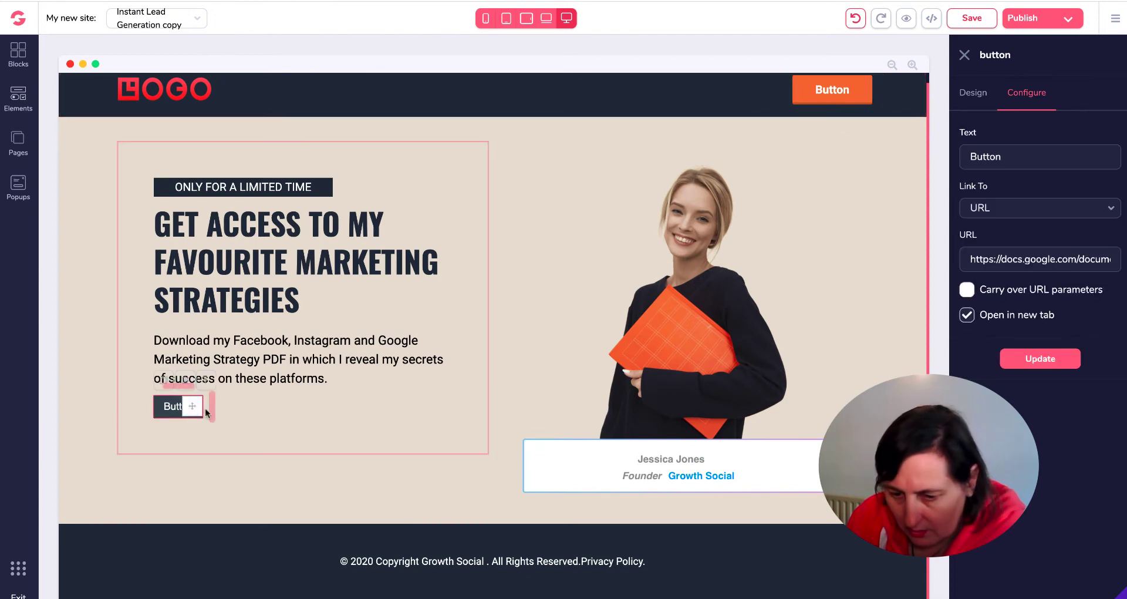
{"action": "triple_click", "coordinate": [968, 259]}
{"action": "key", "text": "ctrl+v"}
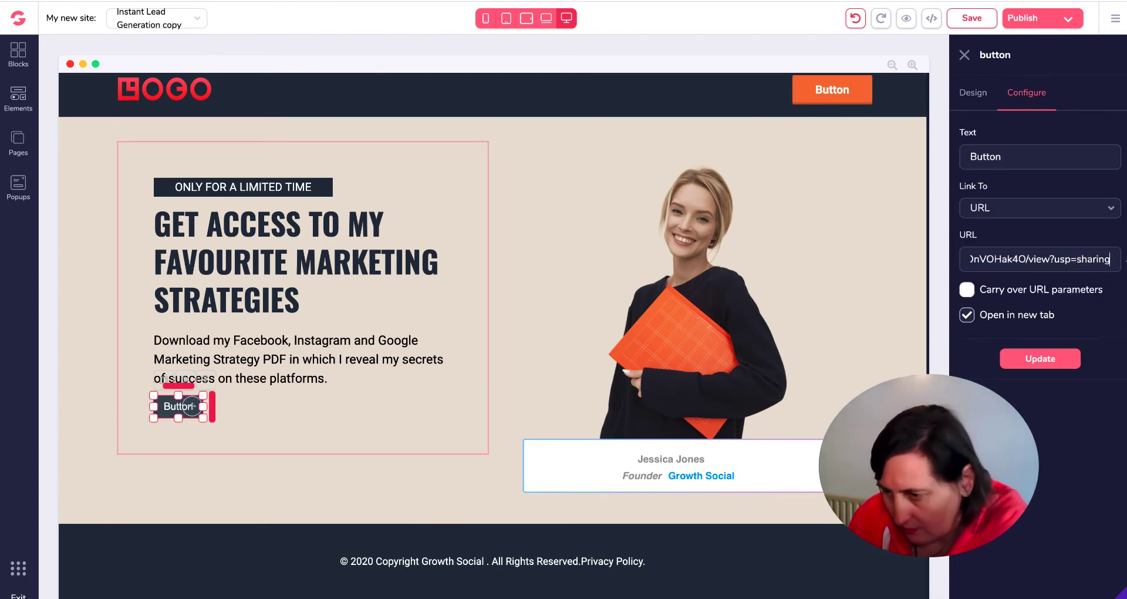
{"action": "left_click", "coordinate": [1061, 359]}
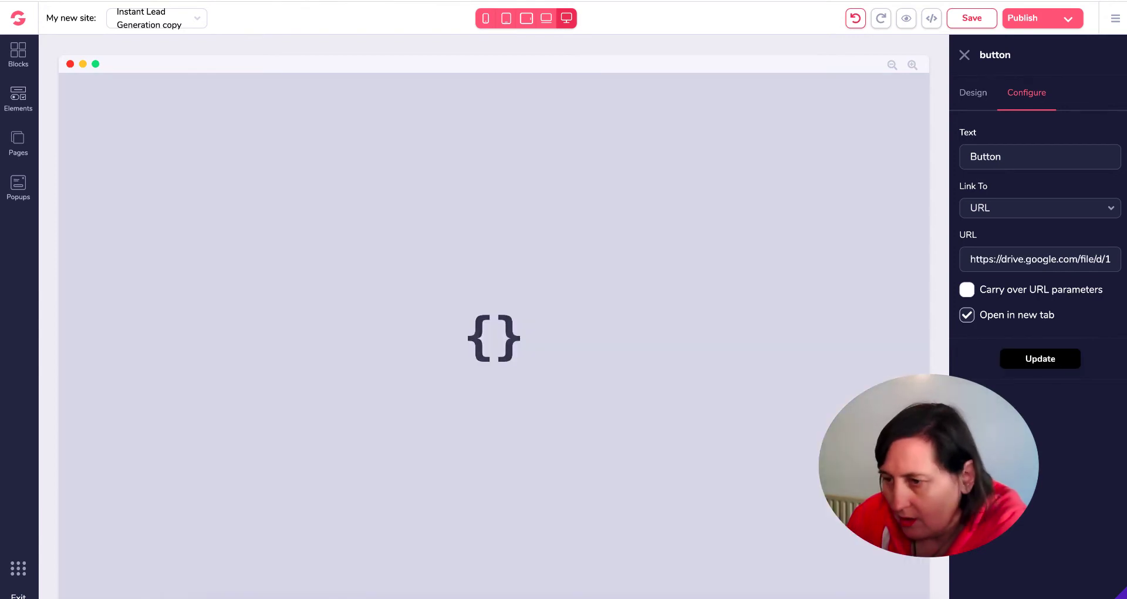
Recheck the header button's link and publish the landing page
{"action": "left_click", "coordinate": [1023, 17]}
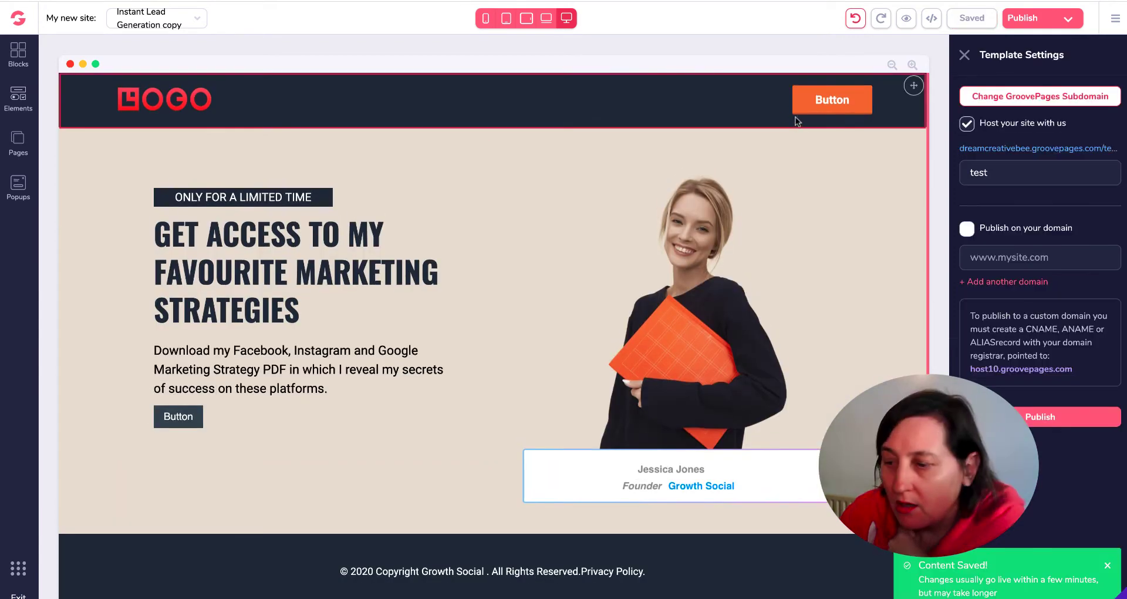
{"action": "left_click", "coordinate": [851, 101]}
{"action": "left_click", "coordinate": [1023, 94]}
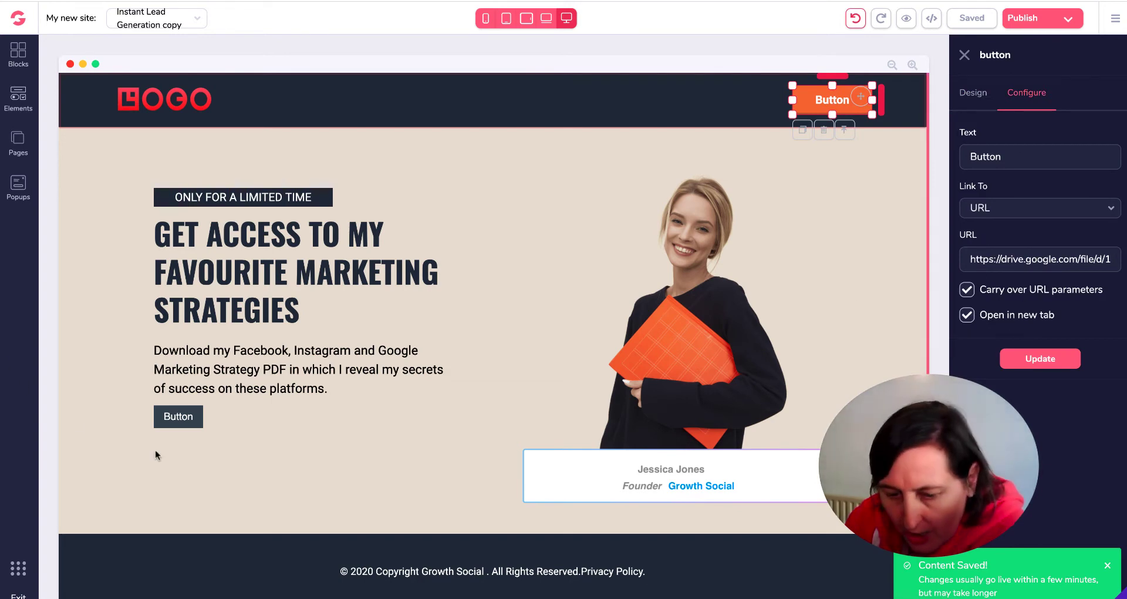
{"action": "left_click", "coordinate": [1035, 19]}
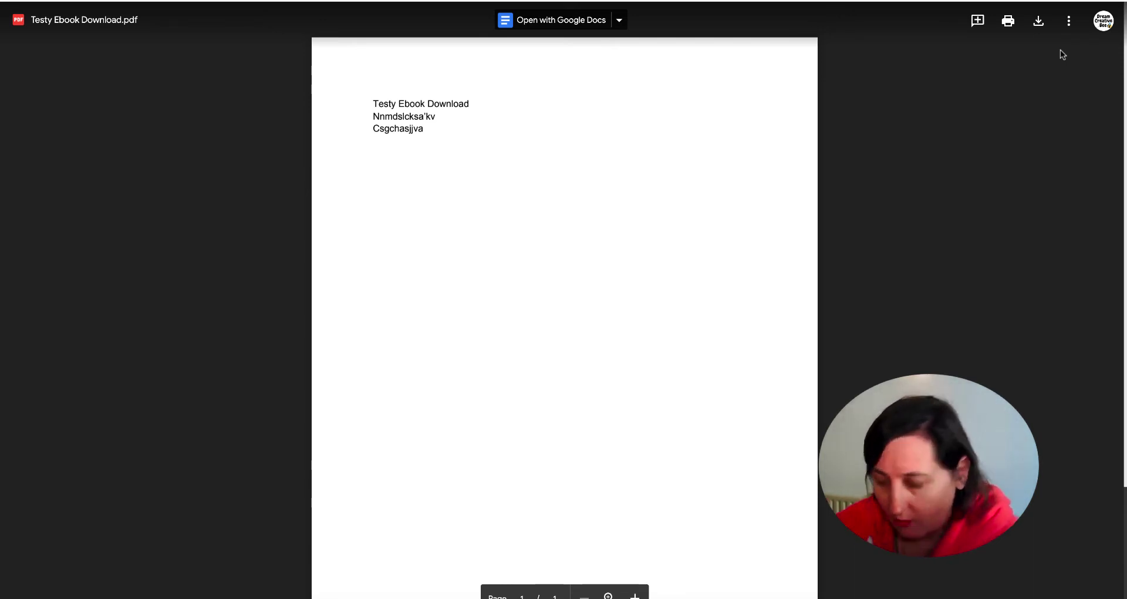
Scroll down slightly in the Testy Ebook Download.pdf preview
{"action": "scroll", "coordinate": [1060, 55], "scroll_direction": "down", "scroll_amount": 1}
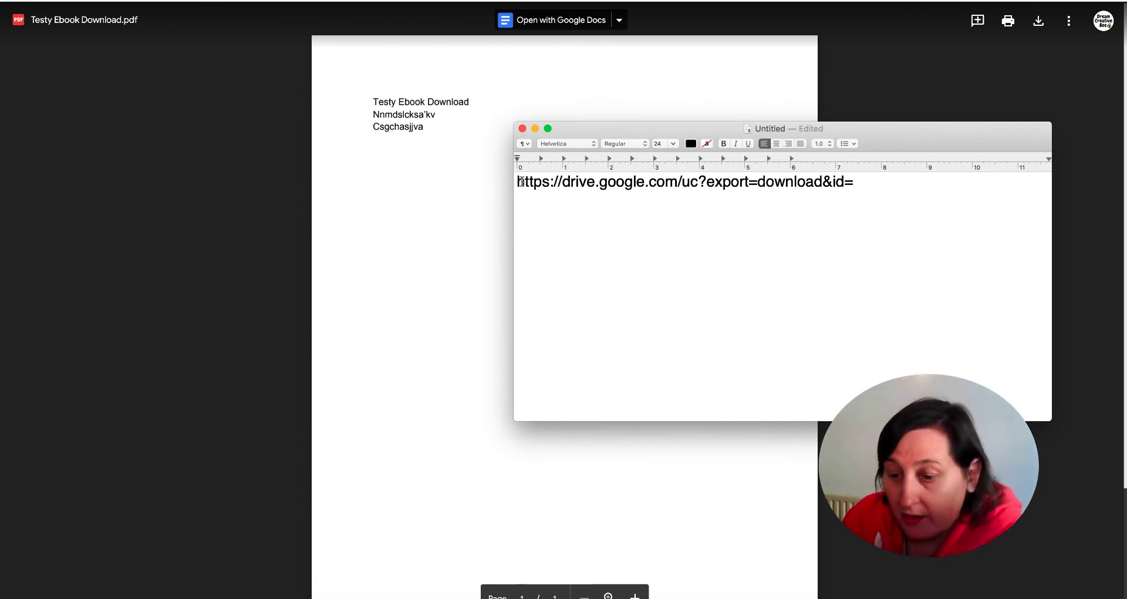
Paste the Drive share link below the uc?export=download&id= line and select its file ID
{"action": "left_click", "coordinate": [906, 187]}
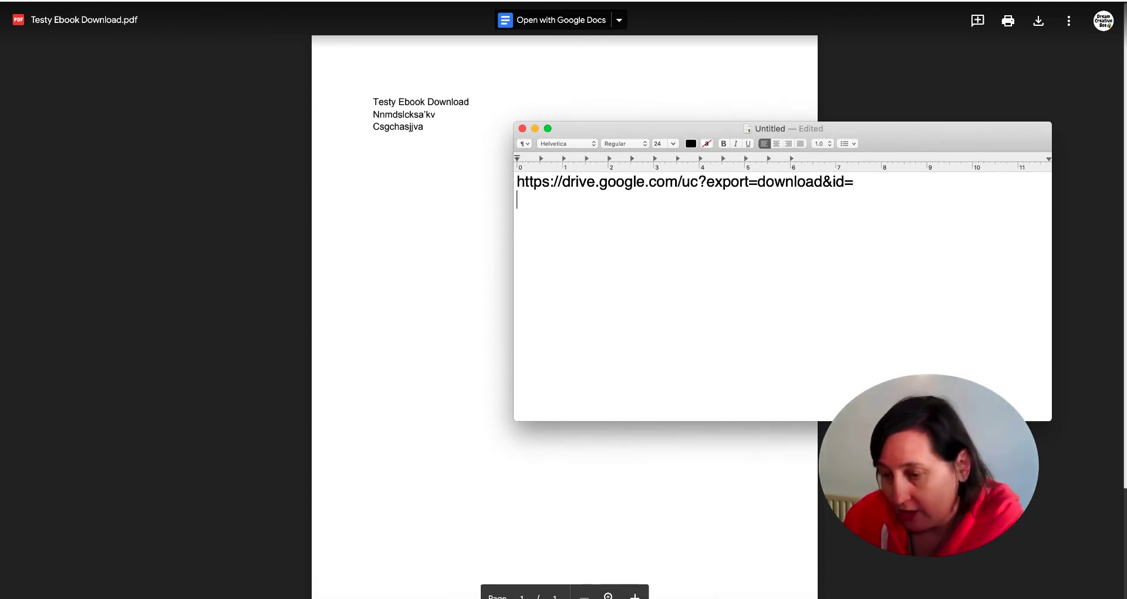
{"action": "key", "text": "Return"}
{"action": "key", "text": "Return"}
{"action": "key", "text": "super+v"}
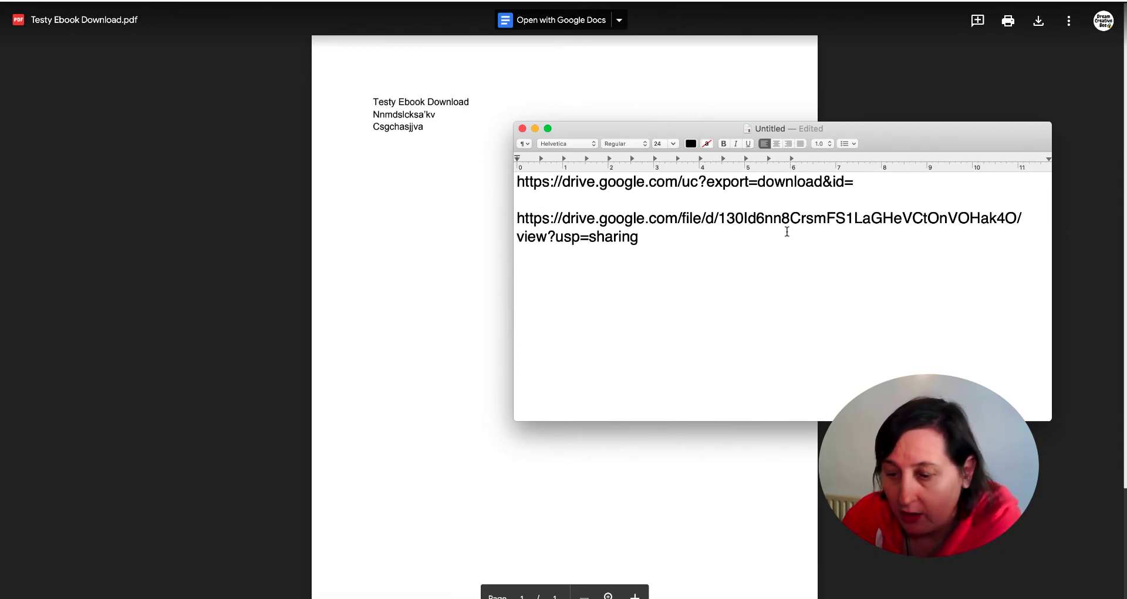
{"action": "scroll", "coordinate": [786, 231], "scroll_direction": "down", "scroll_amount": 1}
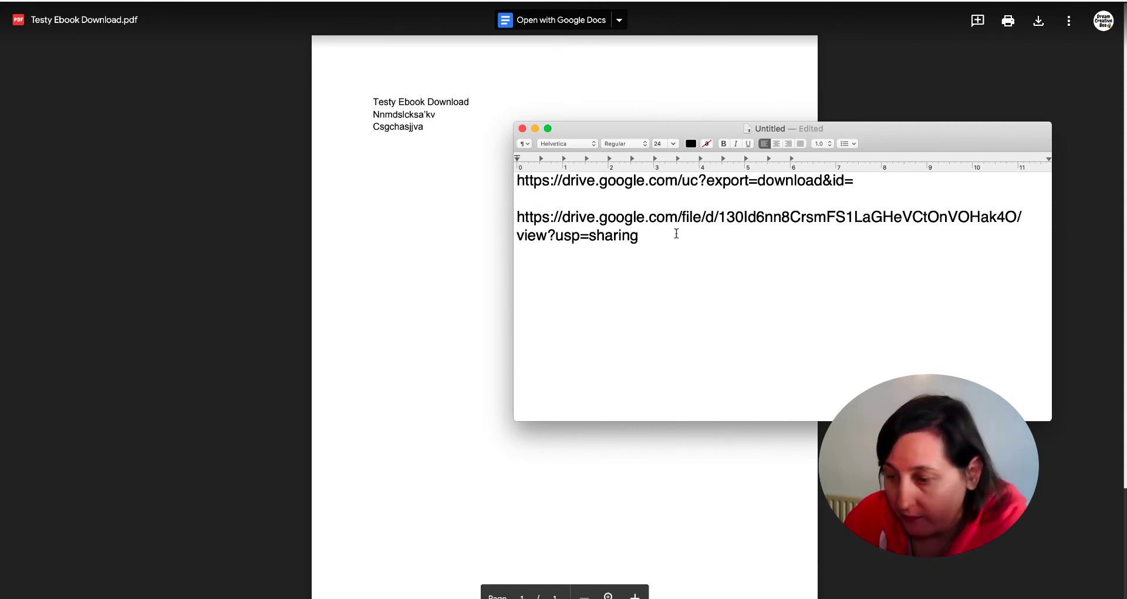
{"action": "scroll", "coordinate": [718, 218], "scroll_direction": "up", "scroll_amount": 1}
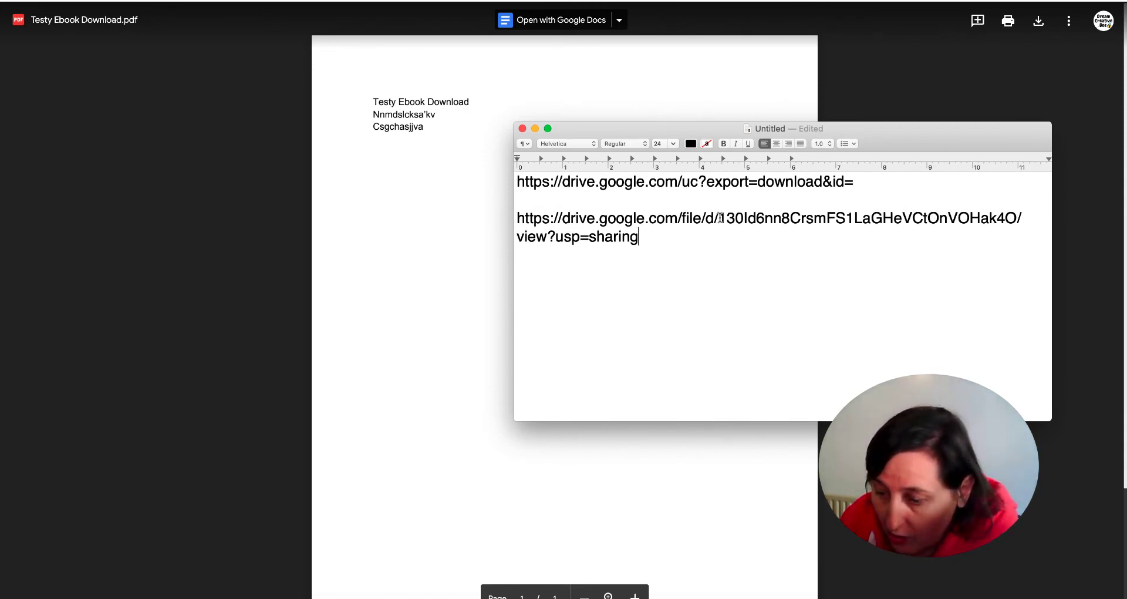
{"action": "left_click_drag", "start_coordinate": [719, 218], "coordinate": [1012, 216]}
{"action": "key", "text": "super+c"}
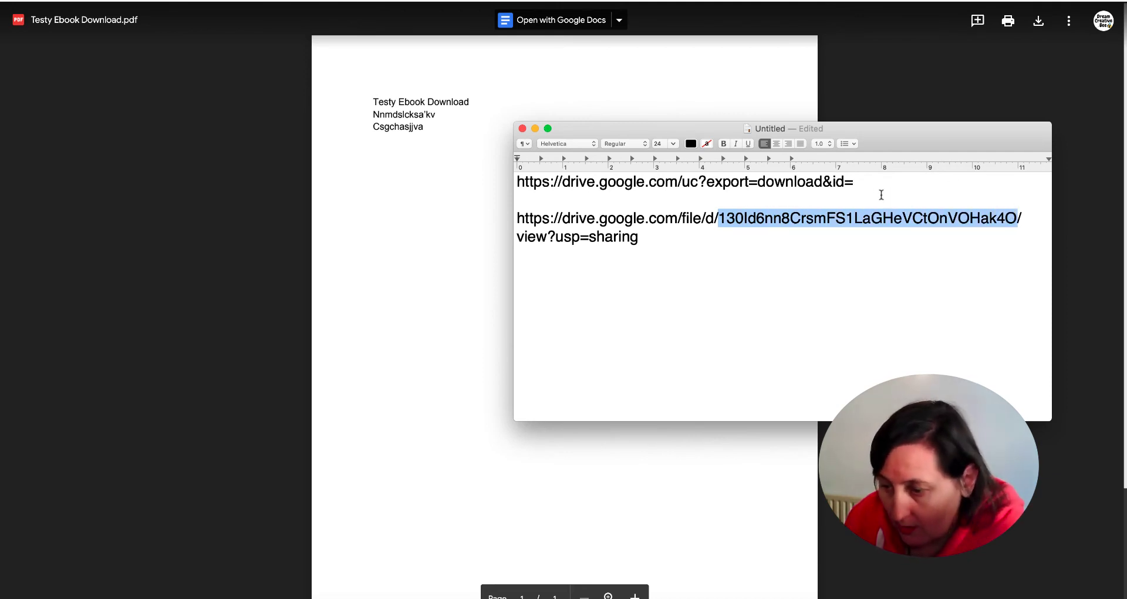
Insert the file ID after id= and select the complete direct-download URL on the first line
{"action": "left_click", "coordinate": [875, 186]}
{"action": "key", "text": "super+v"}
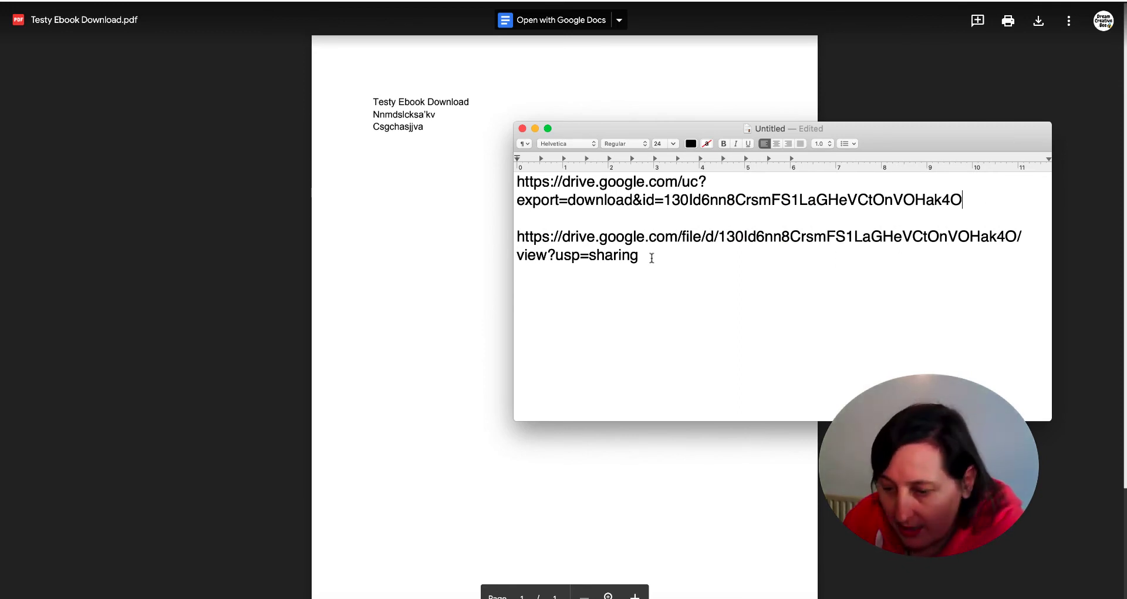
{"action": "left_click_drag", "start_coordinate": [651, 258], "coordinate": [498, 244]}
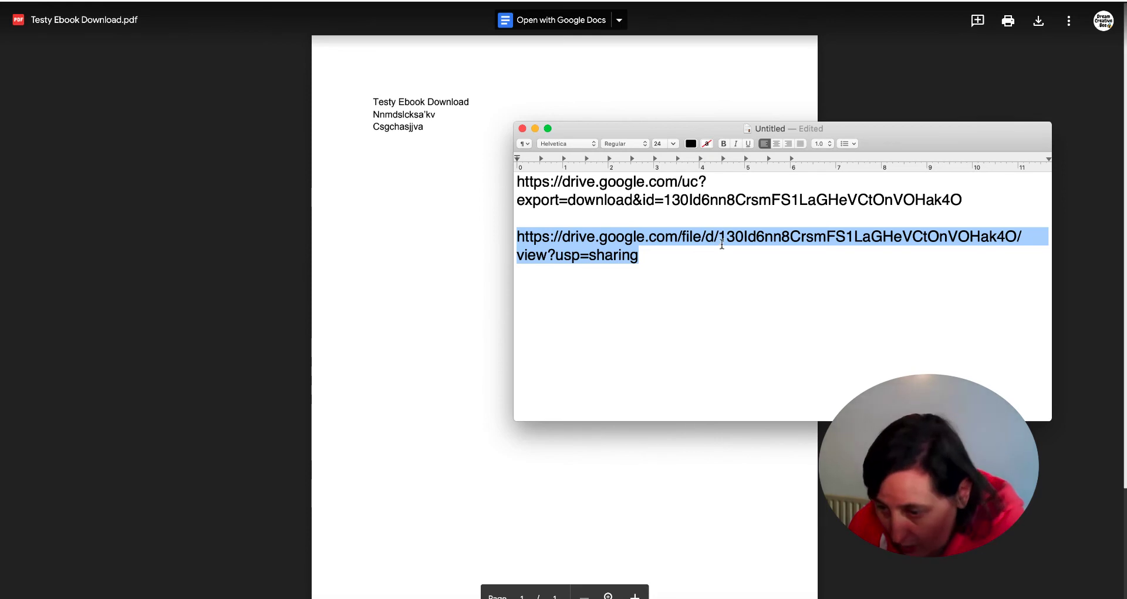
{"action": "left_click_drag", "start_coordinate": [719, 237], "coordinate": [1016, 236]}
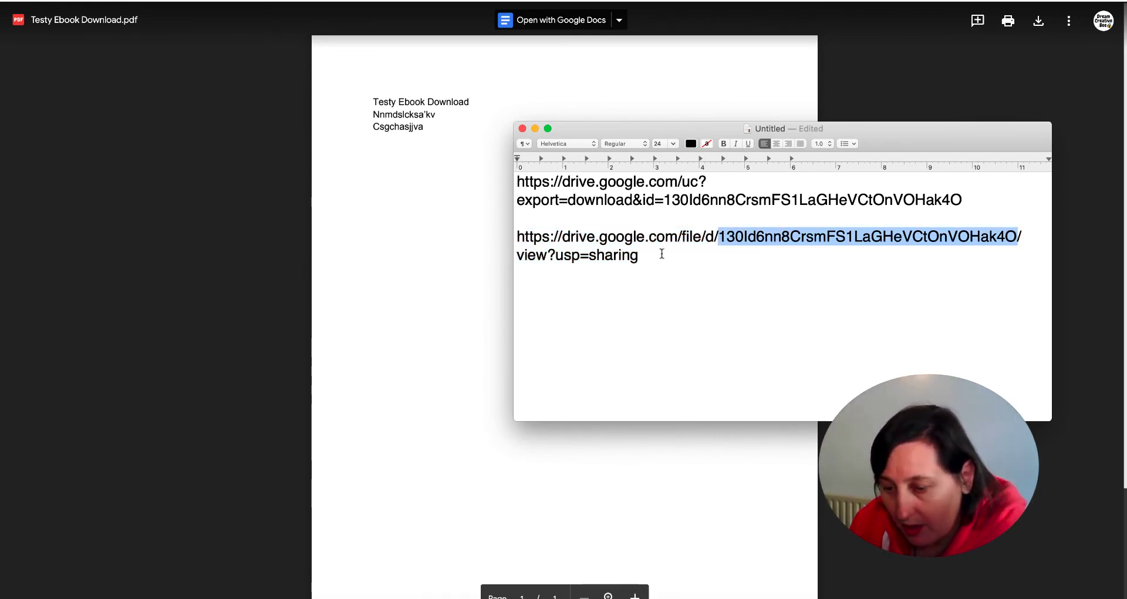
{"action": "left_click", "coordinate": [702, 200]}
{"action": "left_click_drag", "start_coordinate": [969, 200], "coordinate": [497, 187]}
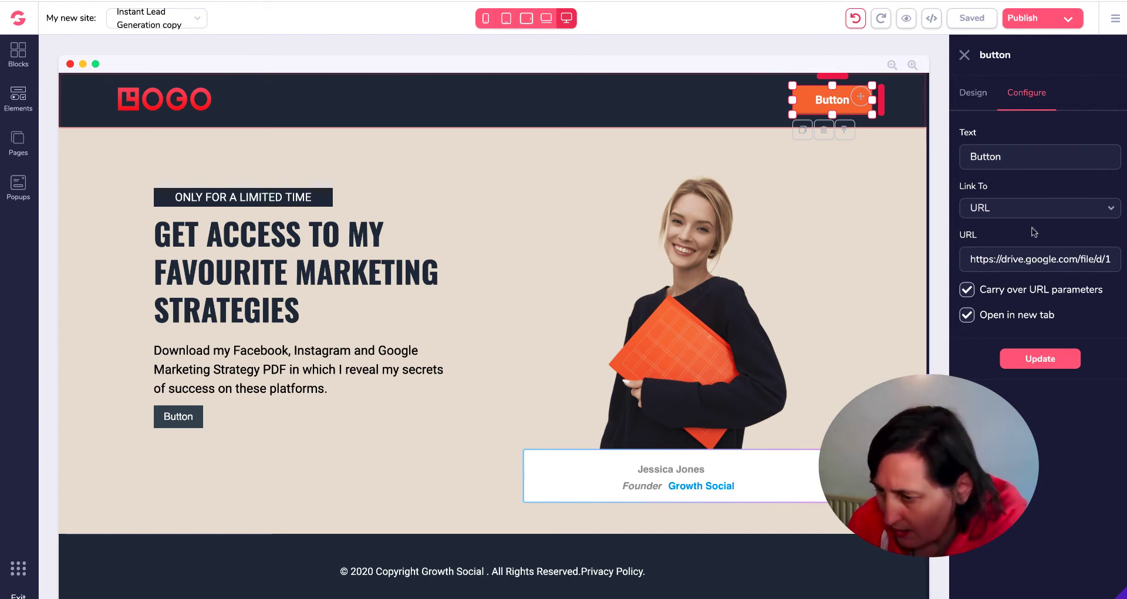
Remove the links from the header and hero buttons and save the page
{"action": "left_click", "coordinate": [1029, 209]}
{"action": "left_click", "coordinate": [1030, 230]}
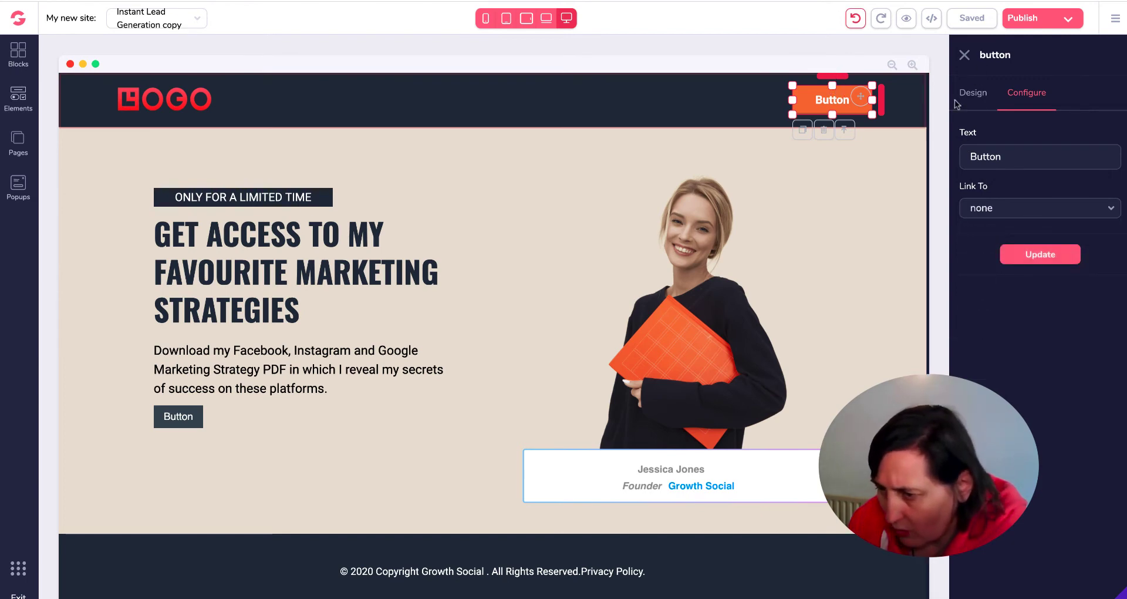
{"action": "left_click", "coordinate": [1048, 255]}
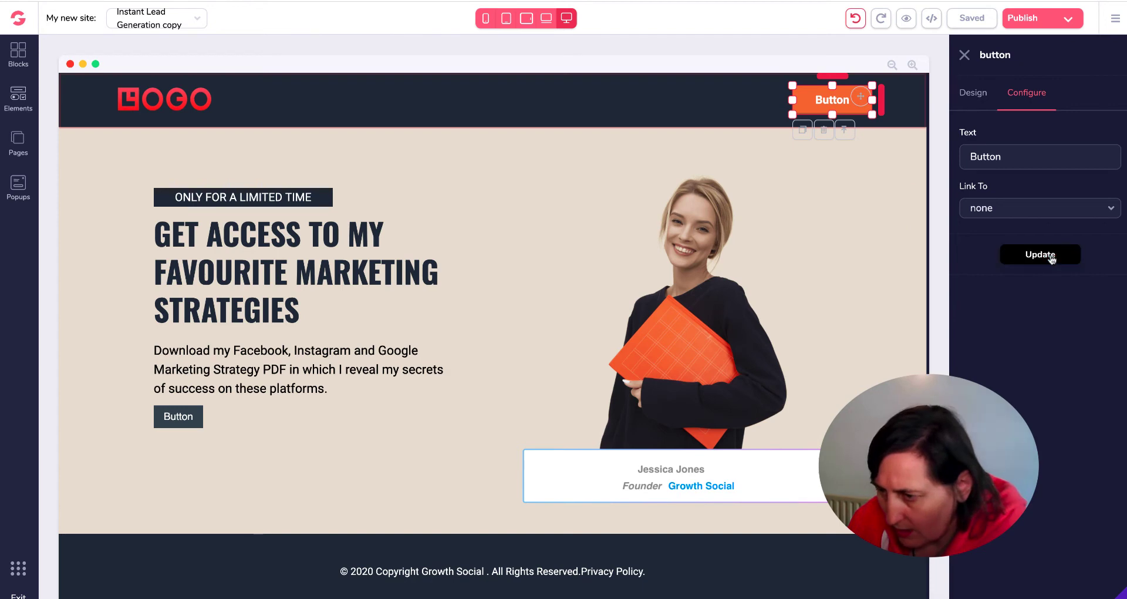
{"action": "left_click", "coordinate": [971, 18]}
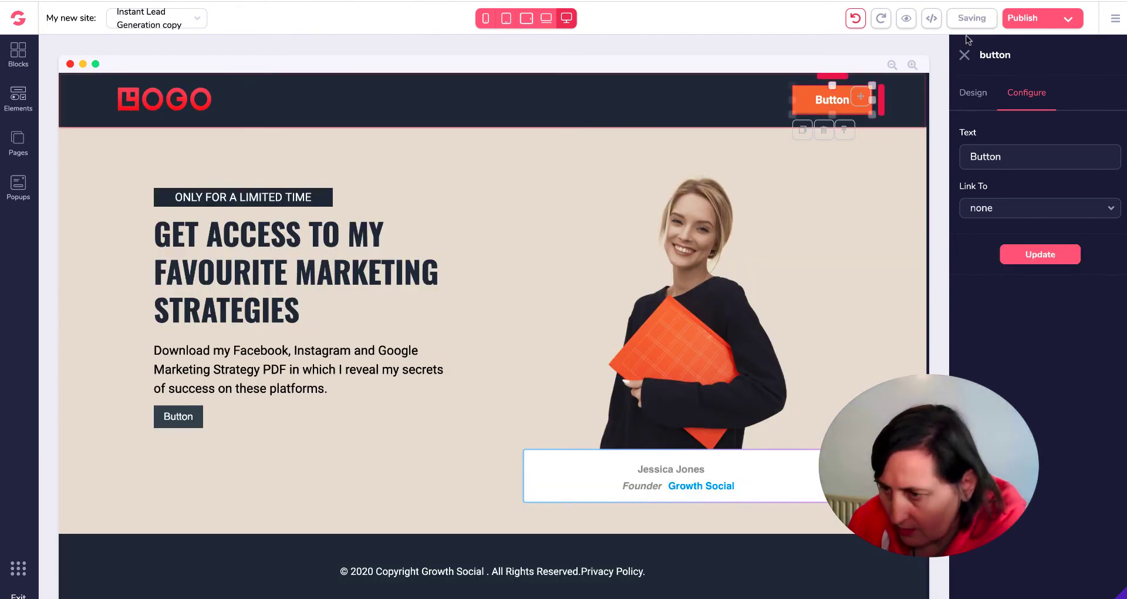
{"action": "left_click", "coordinate": [174, 410]}
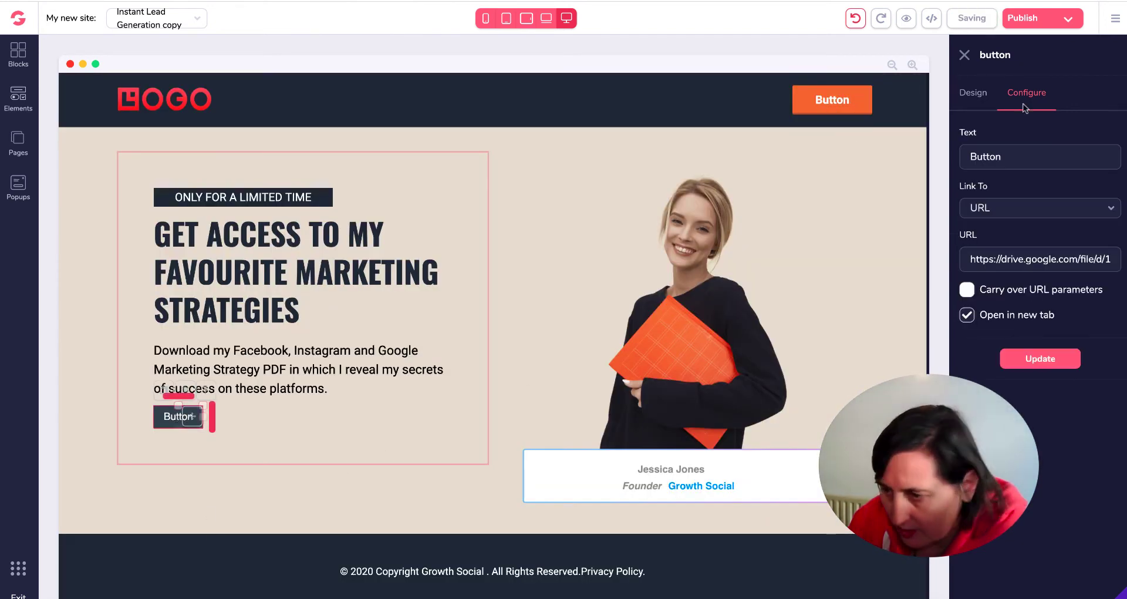
{"action": "left_click", "coordinate": [1024, 208]}
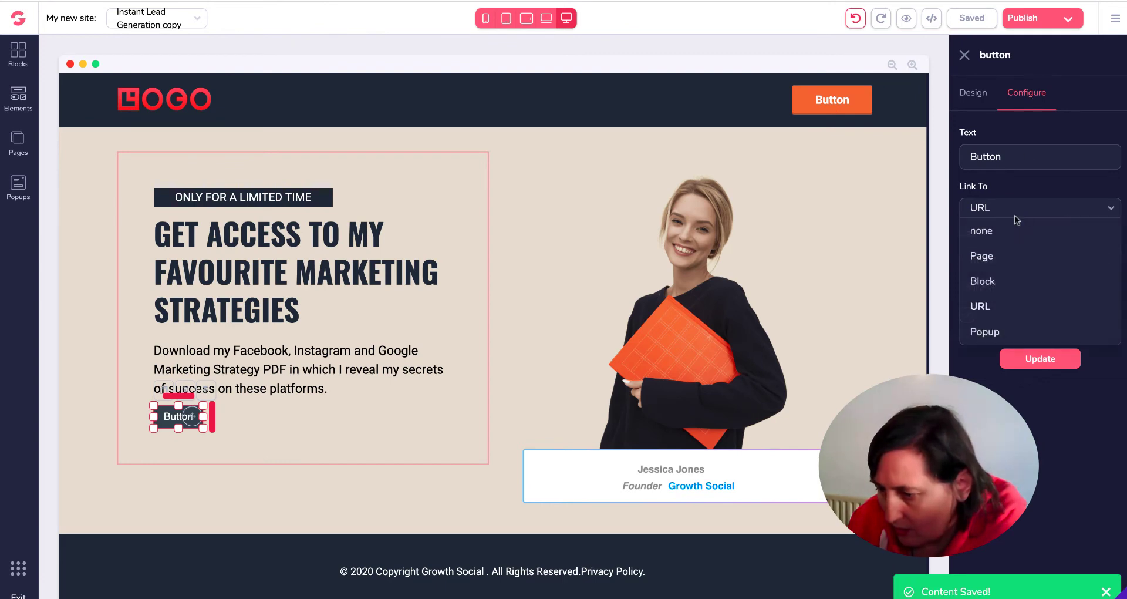
{"action": "left_click", "coordinate": [1006, 231]}
{"action": "left_click", "coordinate": [1045, 254]}
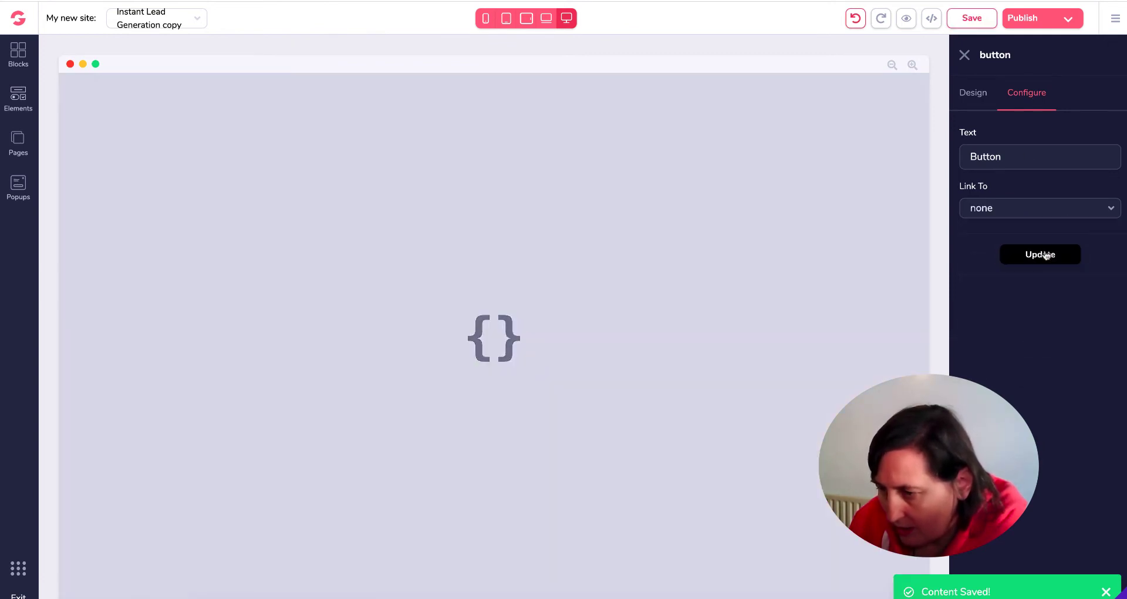
{"action": "left_click", "coordinate": [972, 16]}
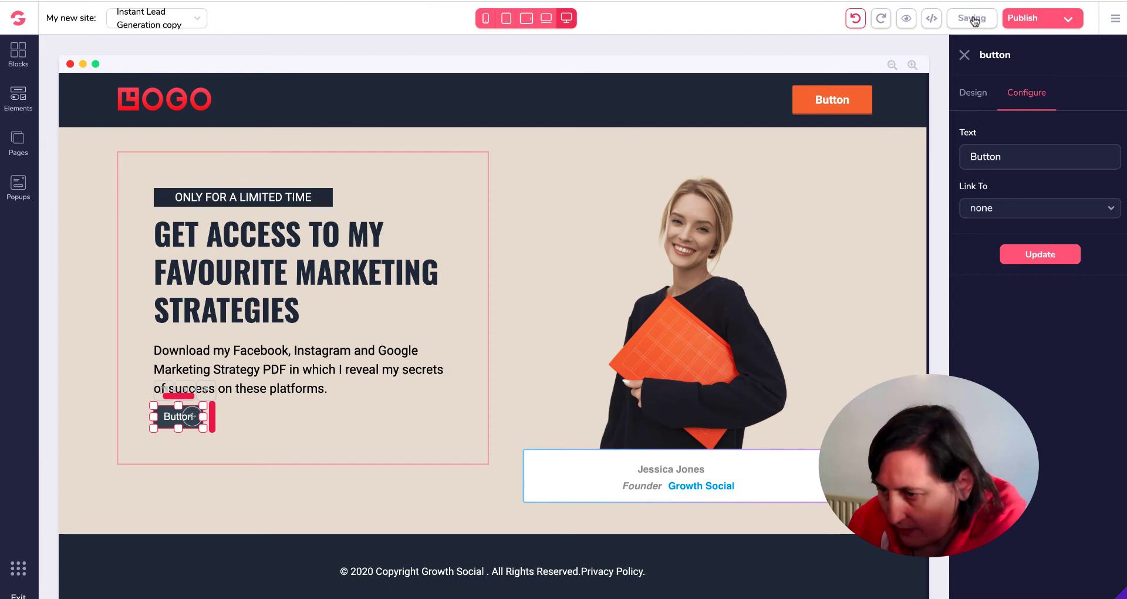
Delete the header button's old share link, set its link to none, and save
{"action": "left_click", "coordinate": [835, 107]}
{"action": "left_click", "coordinate": [1064, 209]}
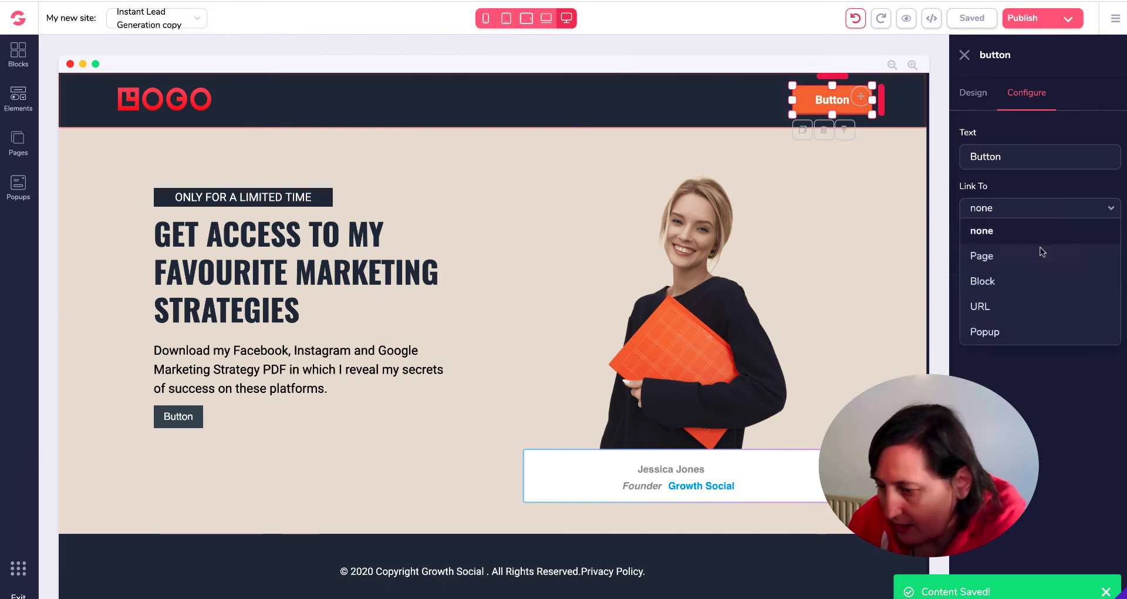
{"action": "left_click", "coordinate": [1010, 302]}
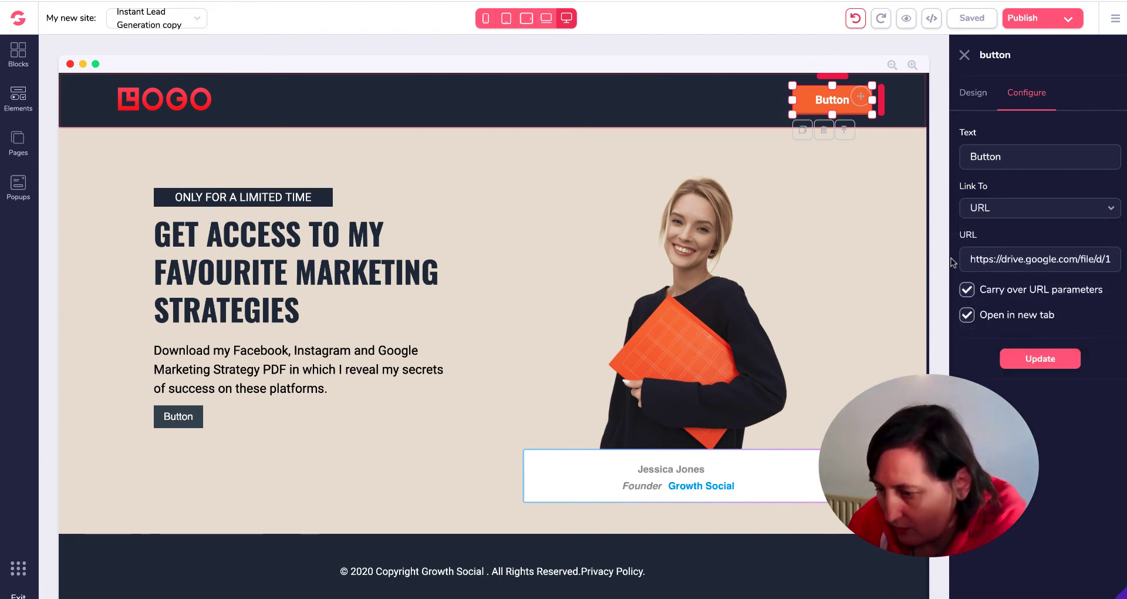
{"action": "left_click_drag", "start_coordinate": [965, 259], "coordinate": [1090, 279]}
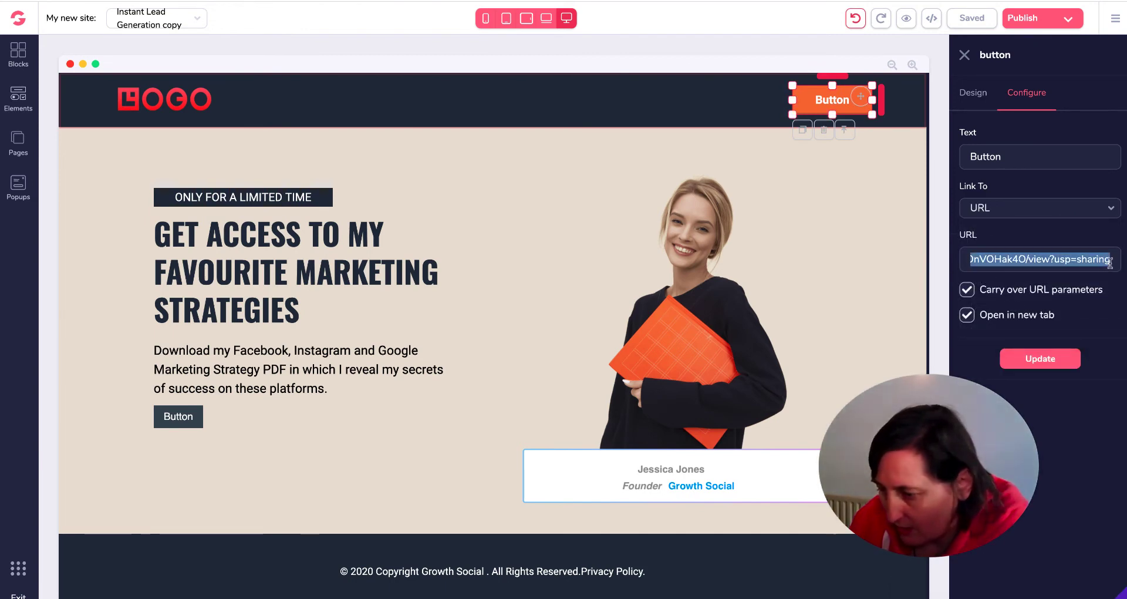
{"action": "key", "text": "BackSpace"}
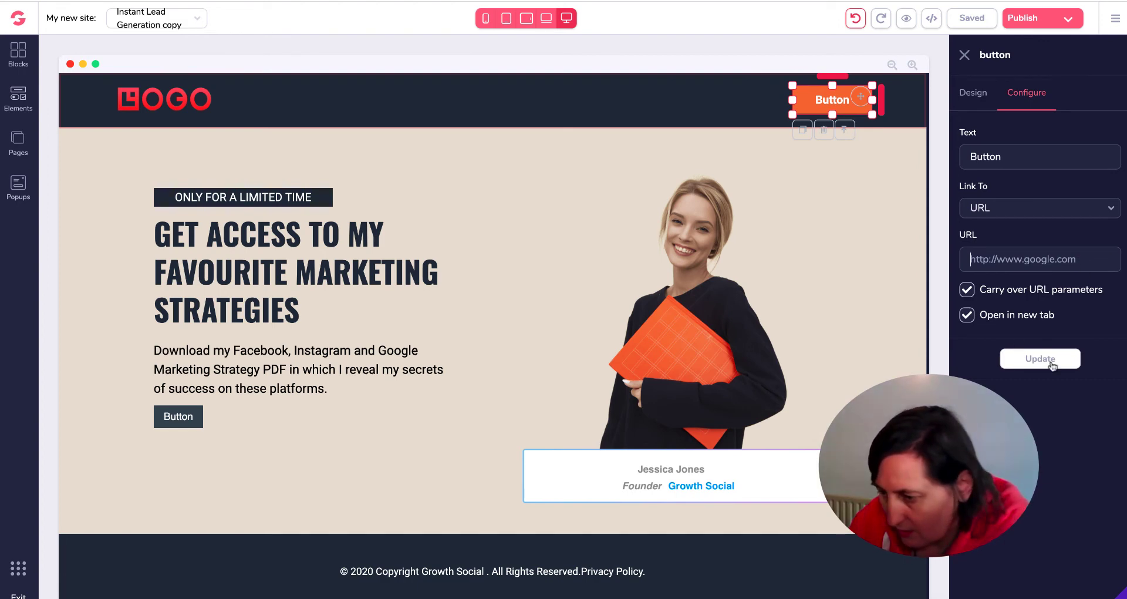
{"action": "left_click", "coordinate": [1007, 209]}
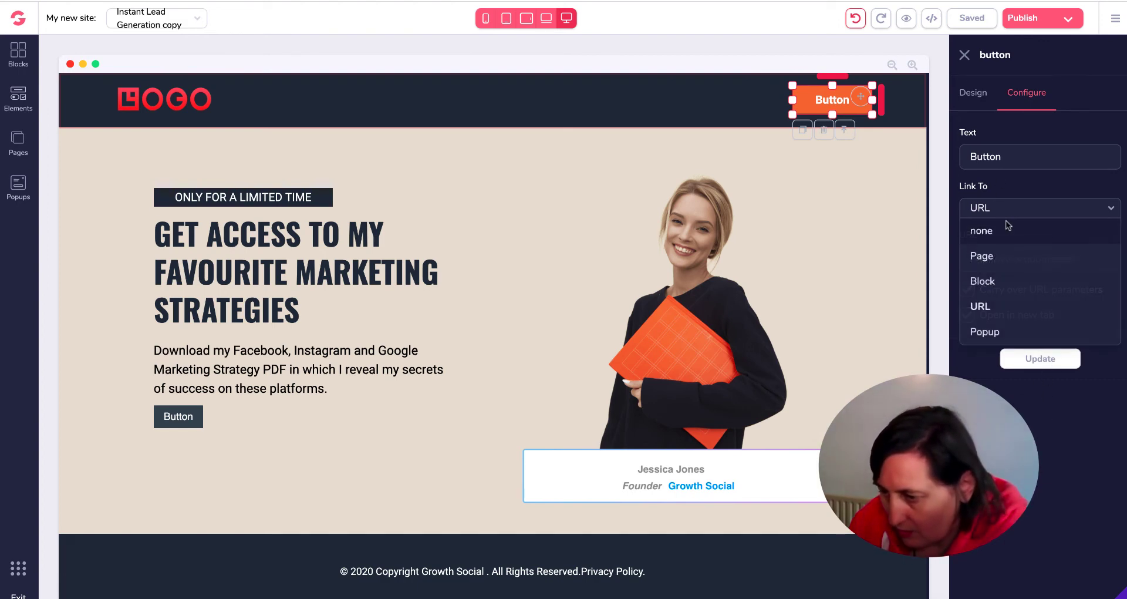
{"action": "left_click", "coordinate": [1002, 232]}
{"action": "left_click", "coordinate": [1036, 254]}
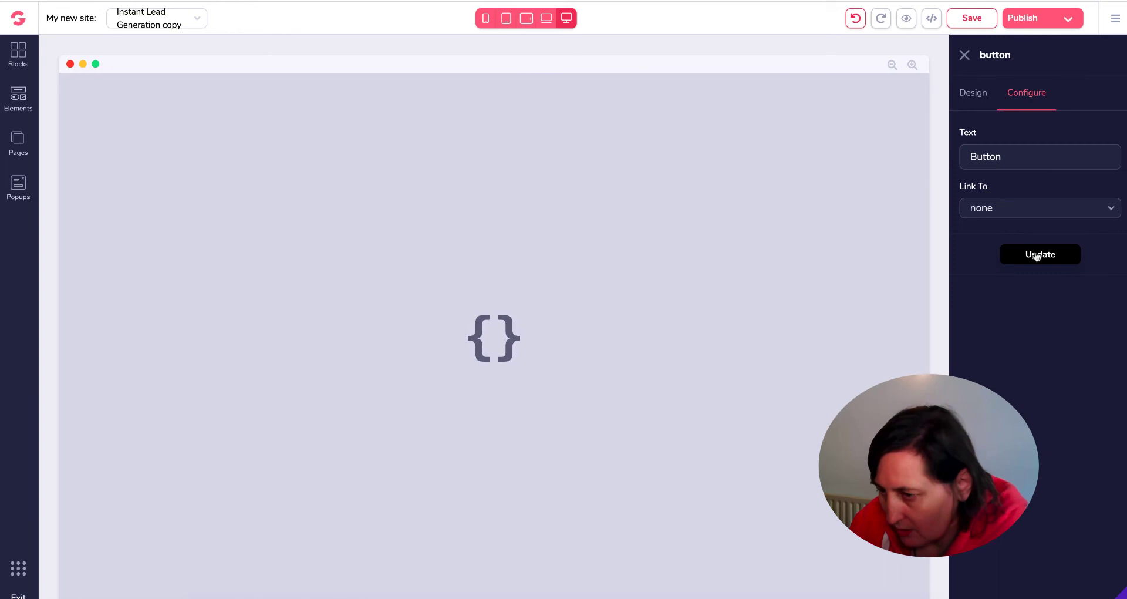
{"action": "left_click", "coordinate": [975, 19]}
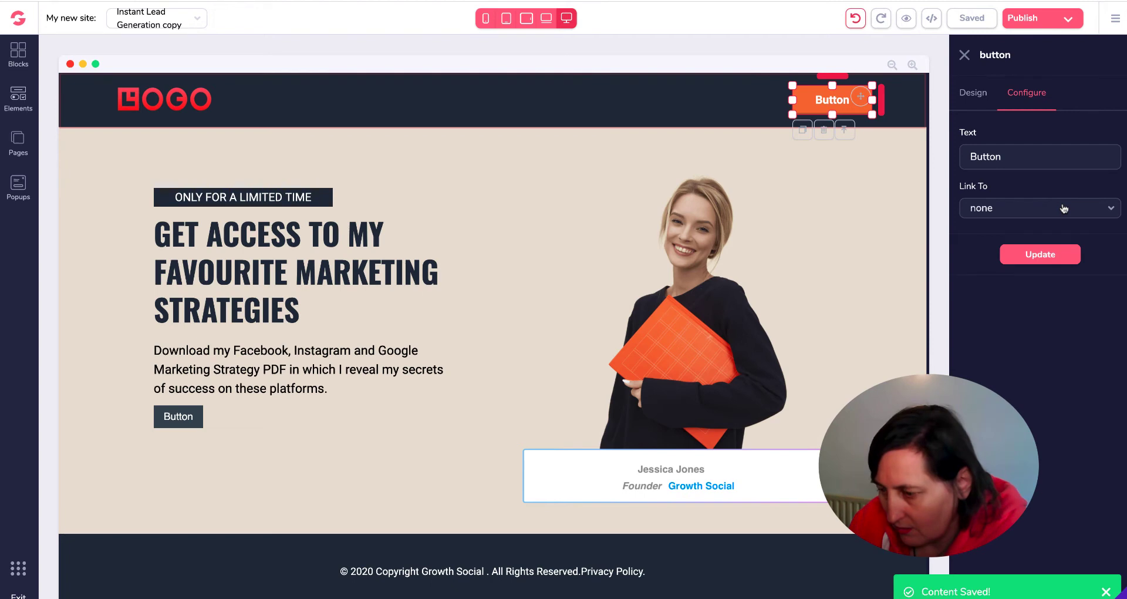
Link the header button to the pasted direct-download URL
{"action": "left_click", "coordinate": [1063, 209]}
{"action": "left_click", "coordinate": [989, 300]}
{"action": "left_click", "coordinate": [1065, 267]}
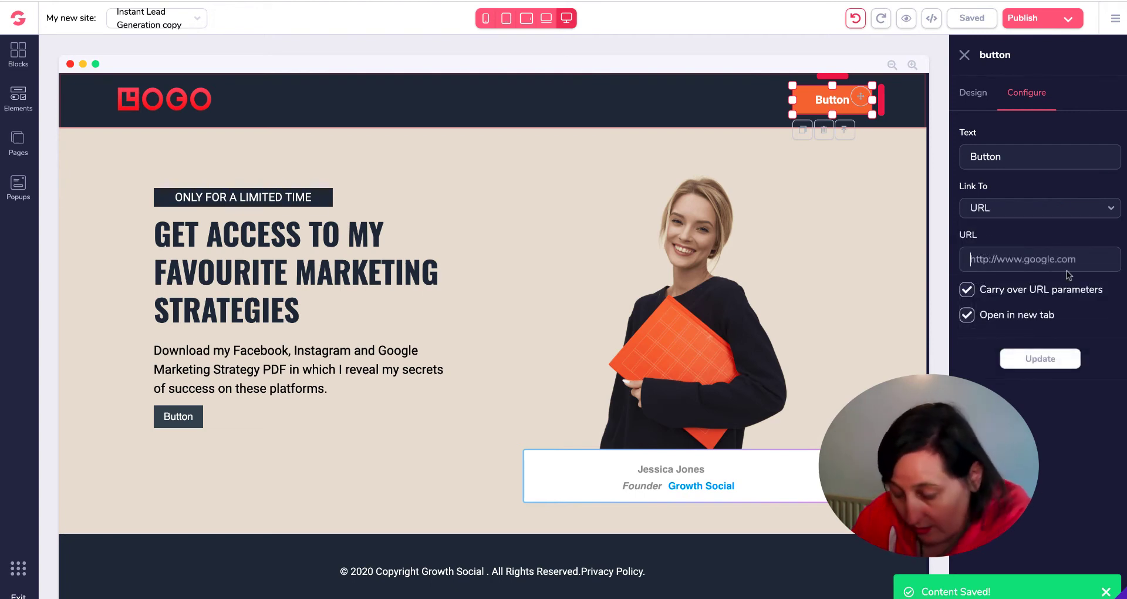
{"action": "key", "text": "ctrl+v"}
{"action": "left_click", "coordinate": [1048, 355]}
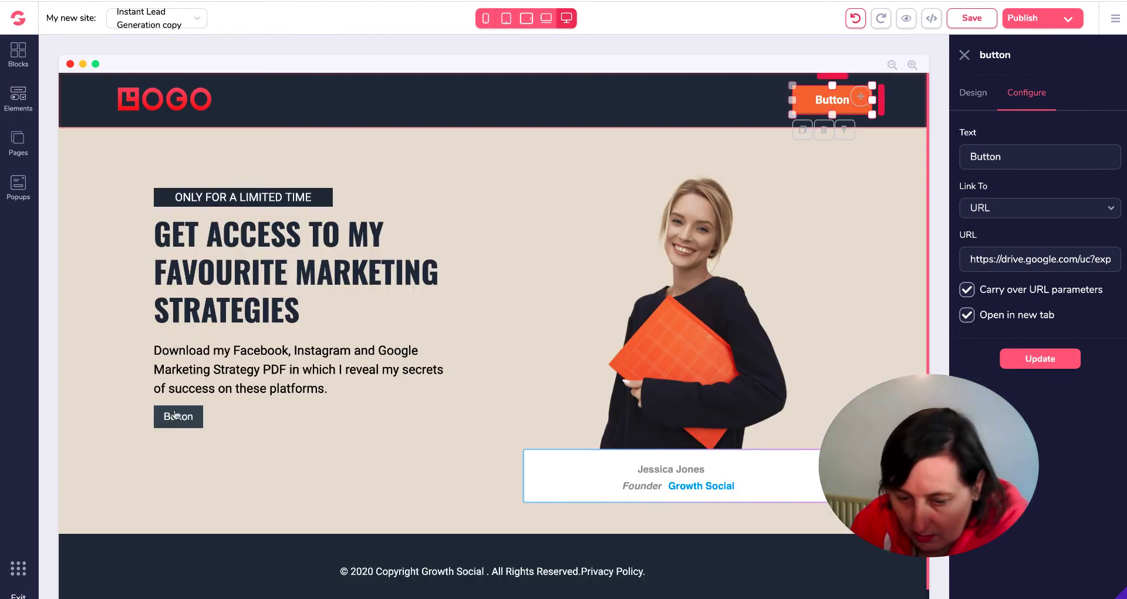
Clear the hero button's old Google Drive link, set it to no link, and save
{"action": "left_click", "coordinate": [178, 416]}
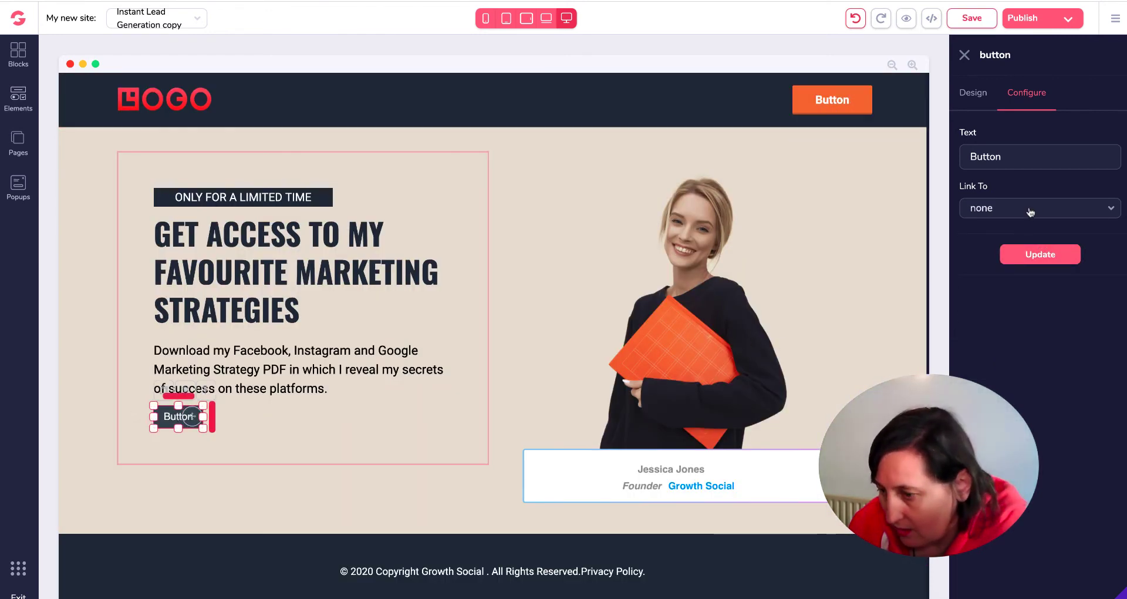
{"action": "left_click", "coordinate": [1028, 210]}
{"action": "left_click", "coordinate": [980, 306]}
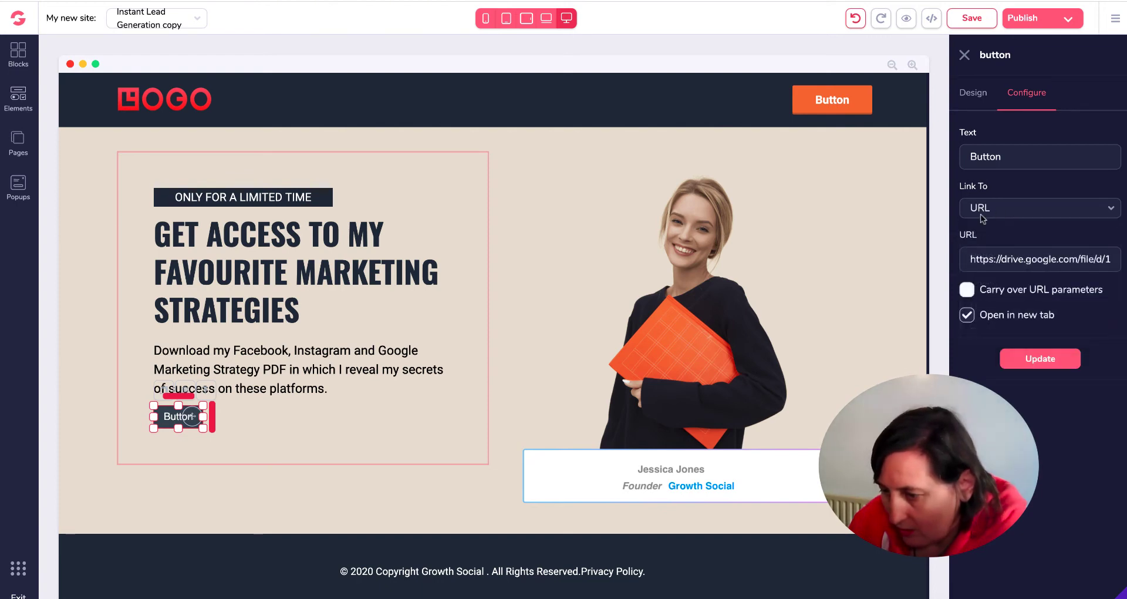
{"action": "key", "text": "ctrl+a"}
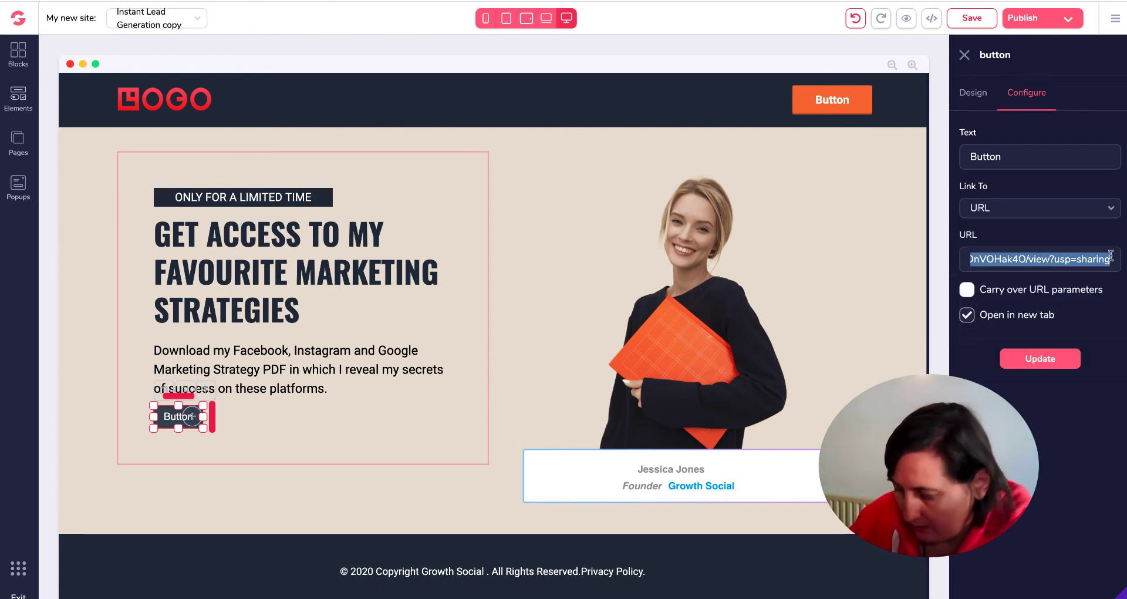
{"action": "key", "text": "BackSpace"}
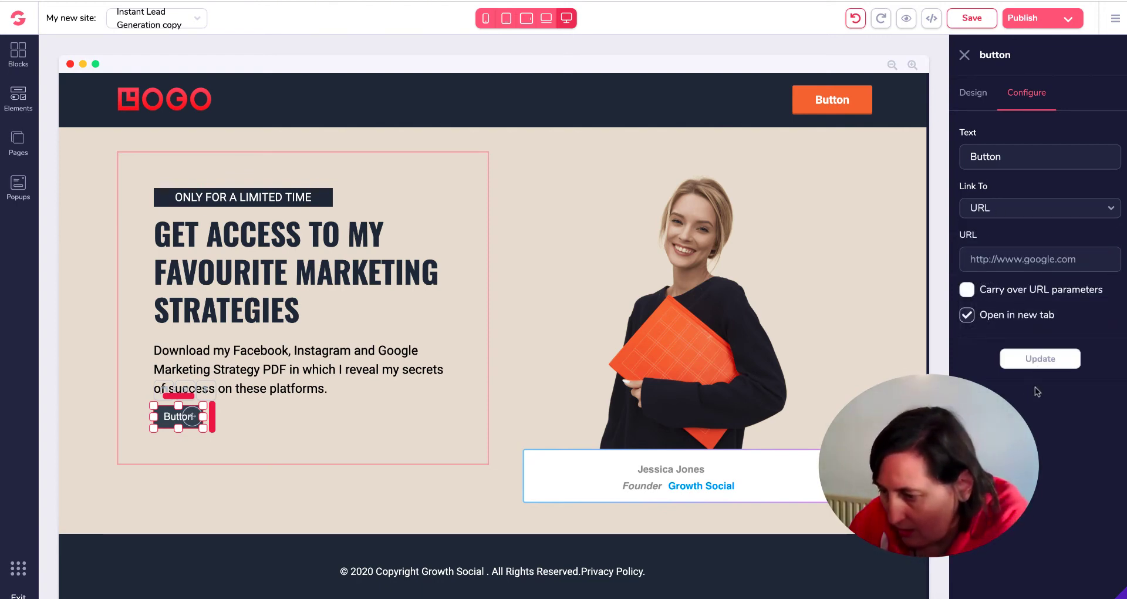
{"action": "left_click", "coordinate": [1005, 215]}
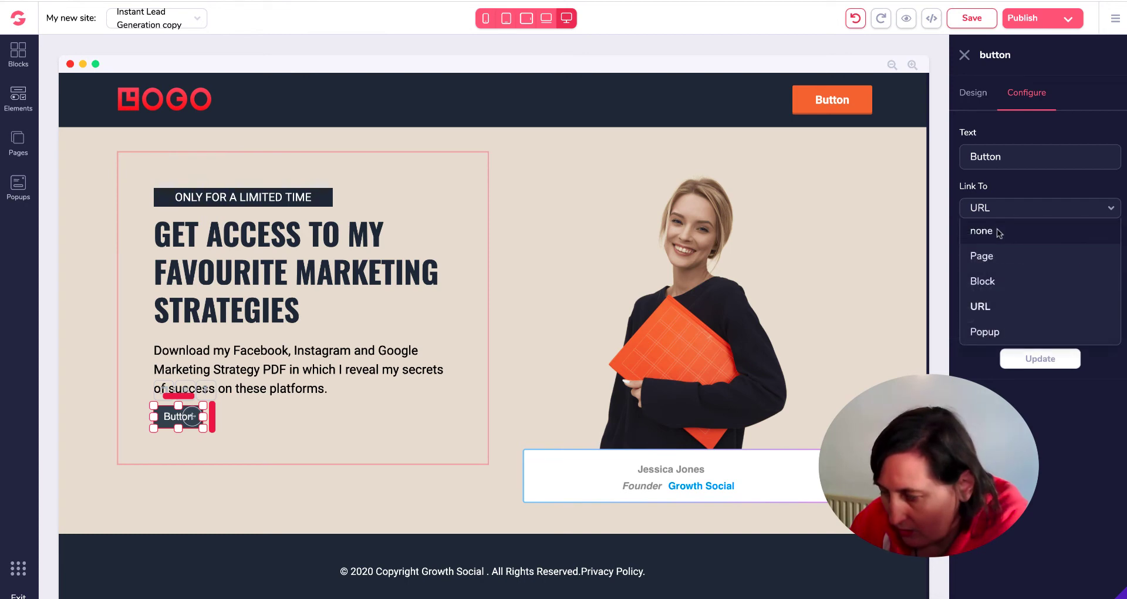
{"action": "left_click", "coordinate": [999, 232]}
{"action": "left_click", "coordinate": [1051, 254]}
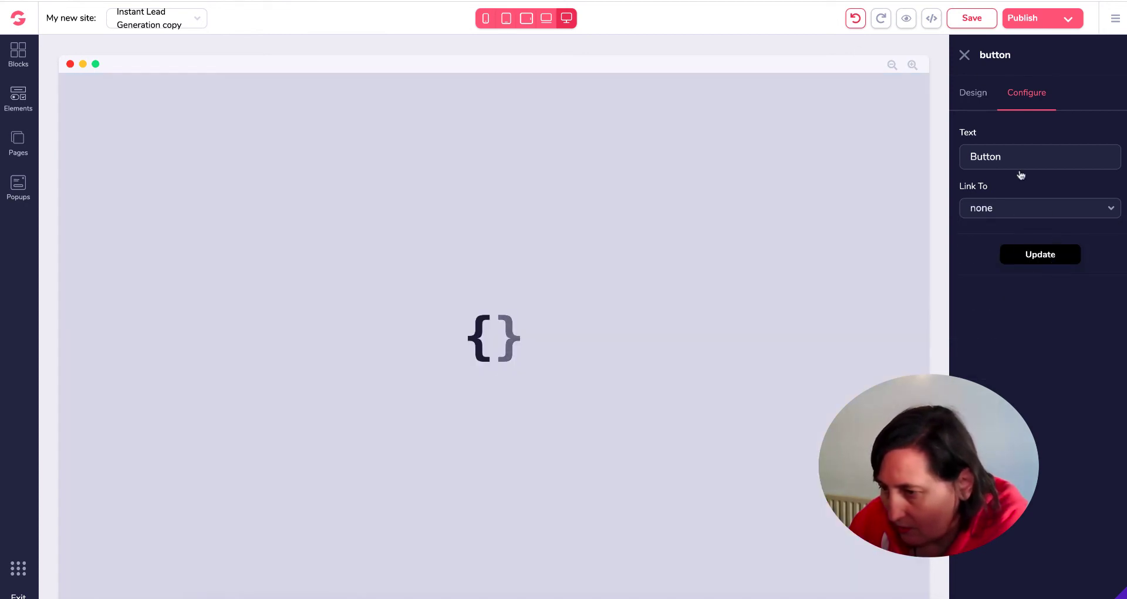
{"action": "left_click", "coordinate": [972, 19]}
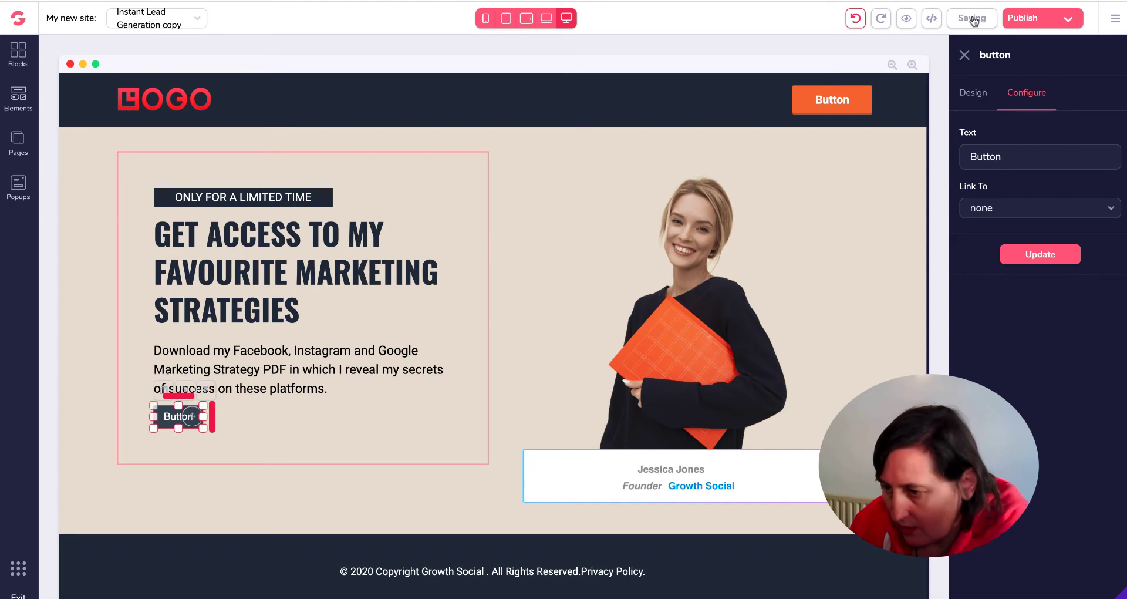
Link the hero button to the direct-download Google Drive URL and publish the page
{"action": "left_click", "coordinate": [1042, 214]}
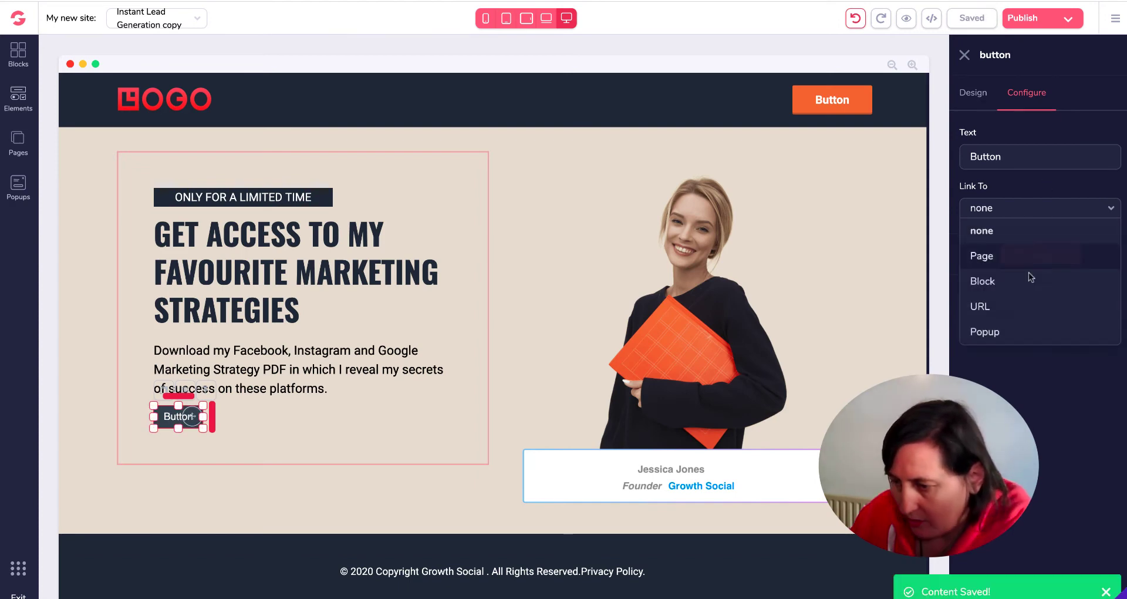
{"action": "left_click", "coordinate": [993, 306]}
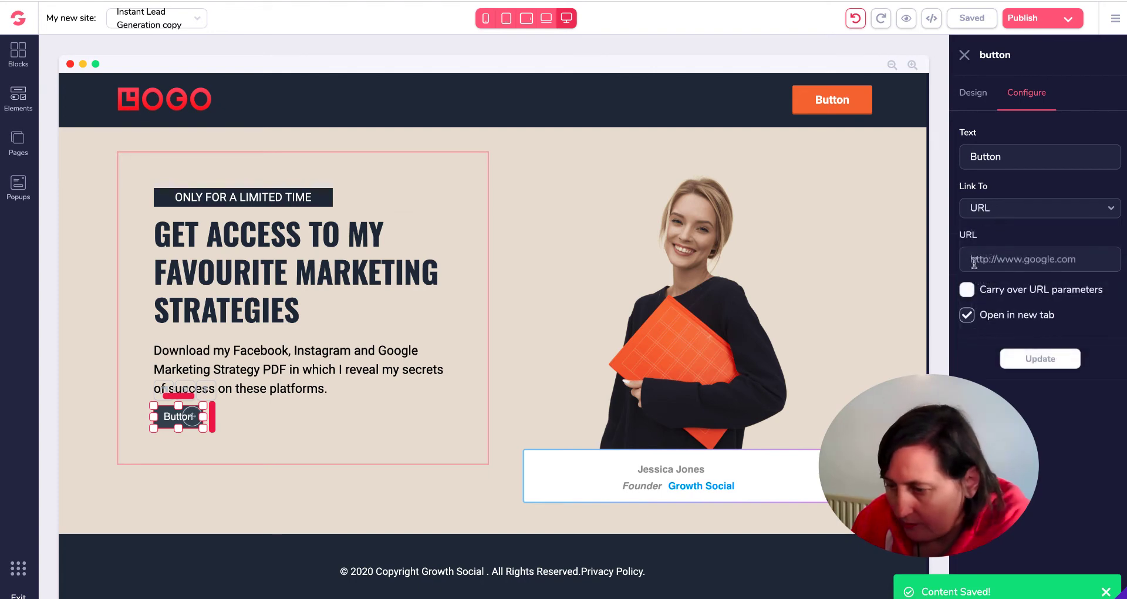
{"action": "left_click", "coordinate": [971, 259]}
{"action": "key", "text": "ctrl+v"}
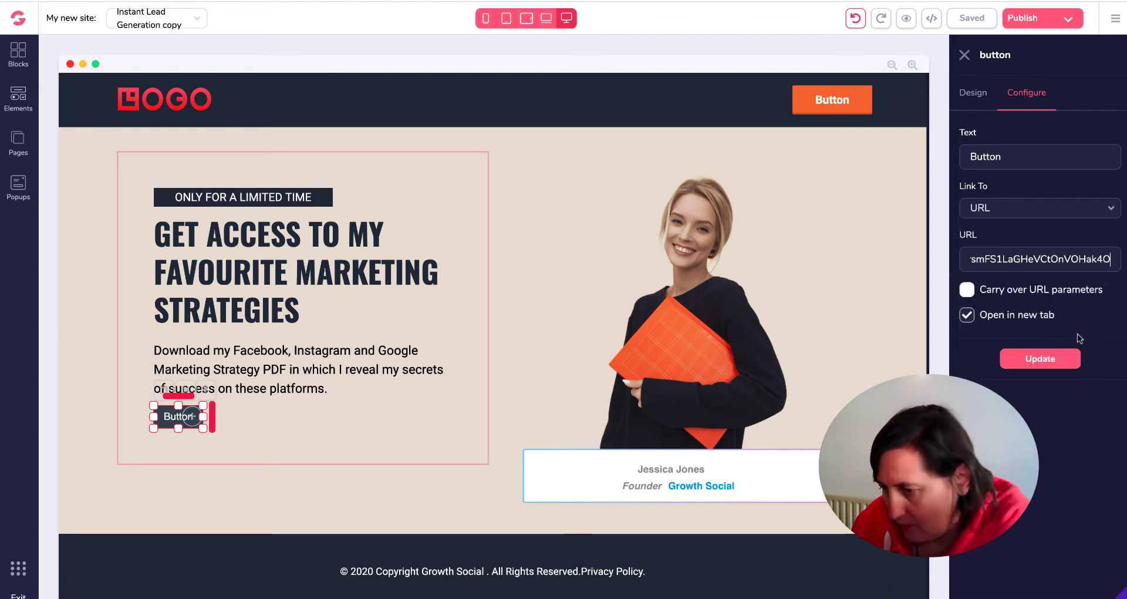
{"action": "left_click", "coordinate": [1064, 358]}
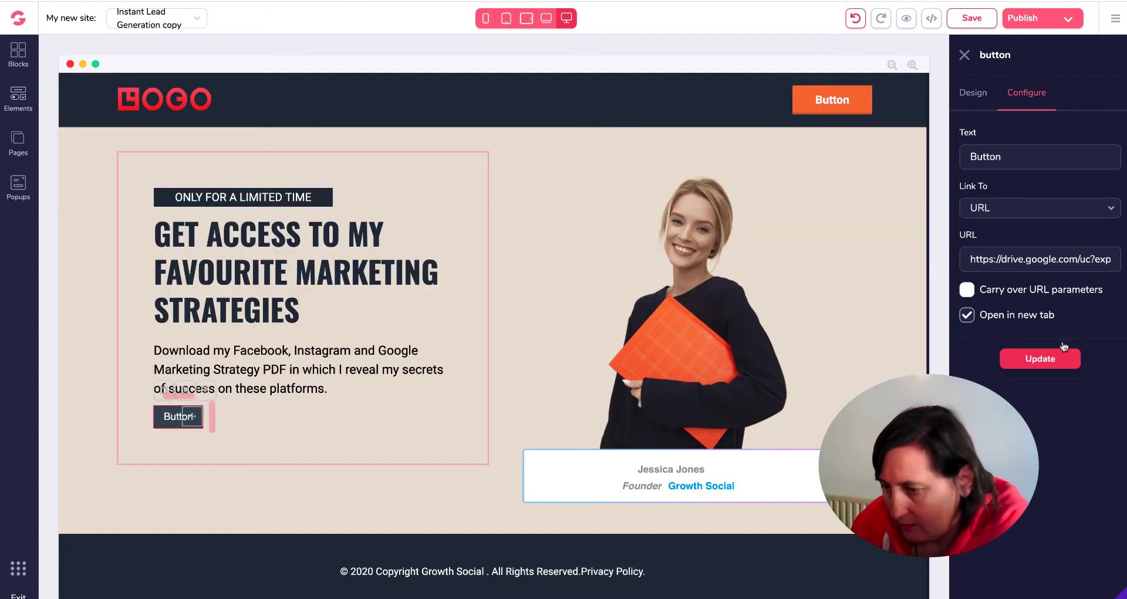
{"action": "left_click", "coordinate": [1036, 24]}
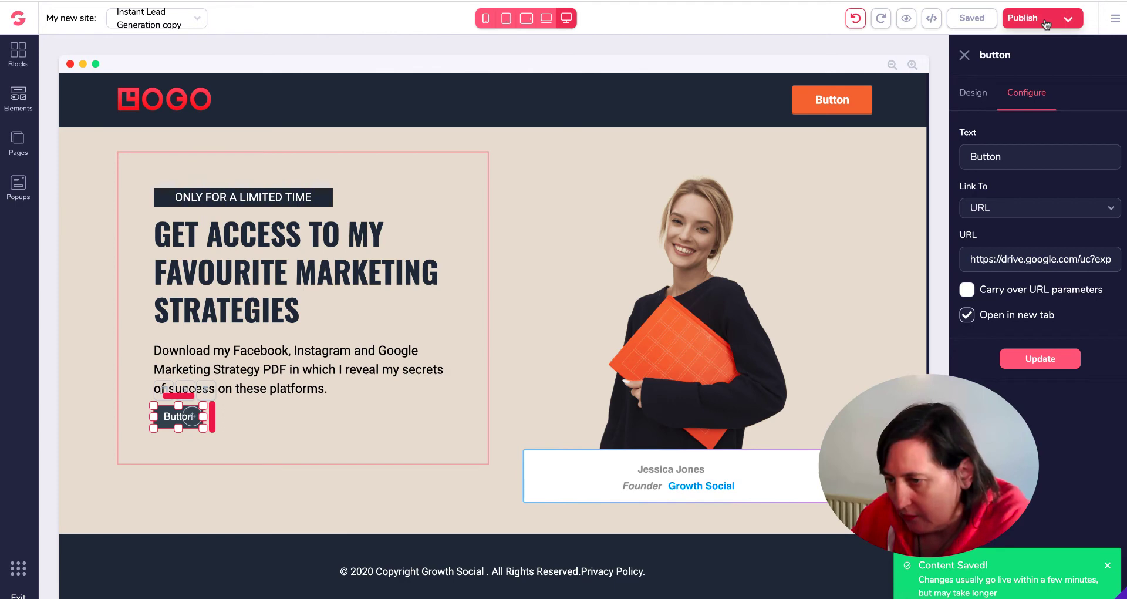
{"action": "left_click", "coordinate": [1036, 21]}
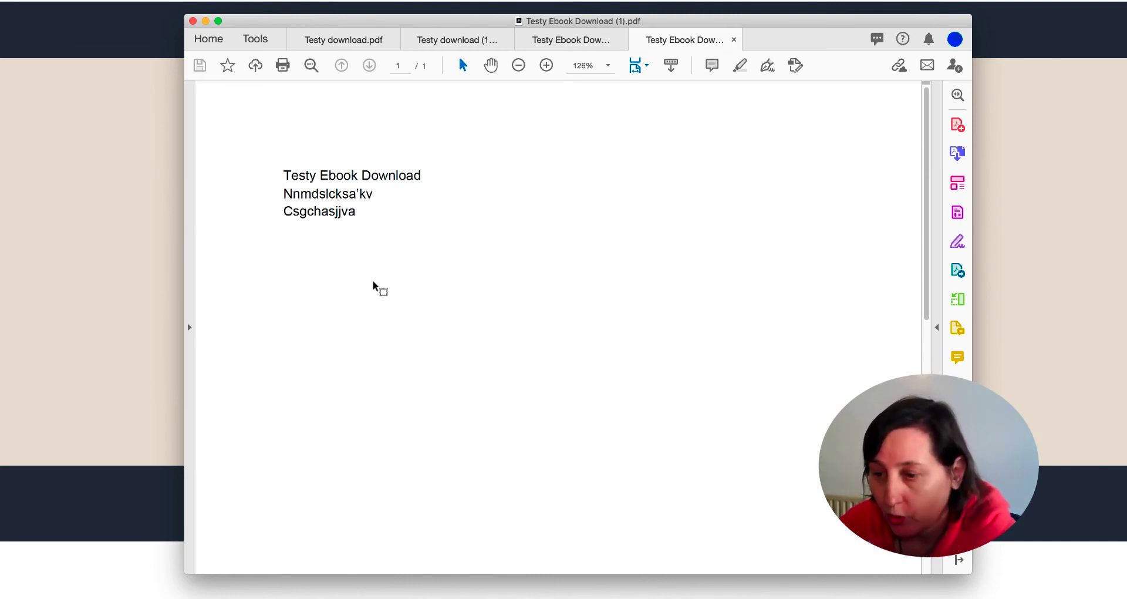
Review the downloaded PDF and select Testy Ebook Download (1).pdf in the Downloads folder
{"action": "scroll", "coordinate": [374, 287], "scroll_direction": "down", "scroll_amount": 2}
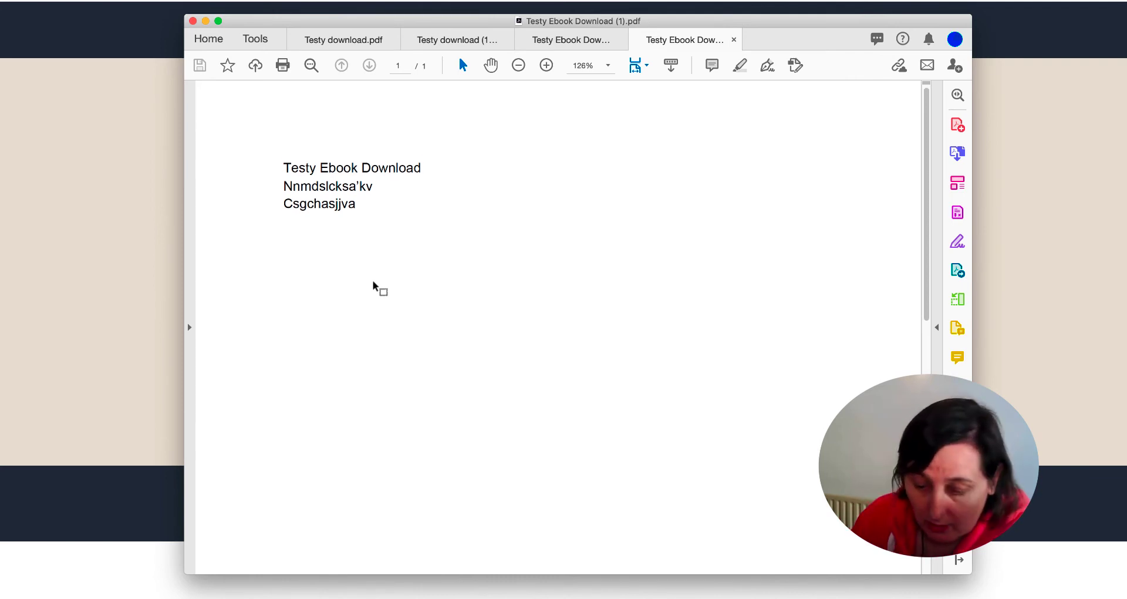
{"action": "left_click", "coordinate": [201, 596]}
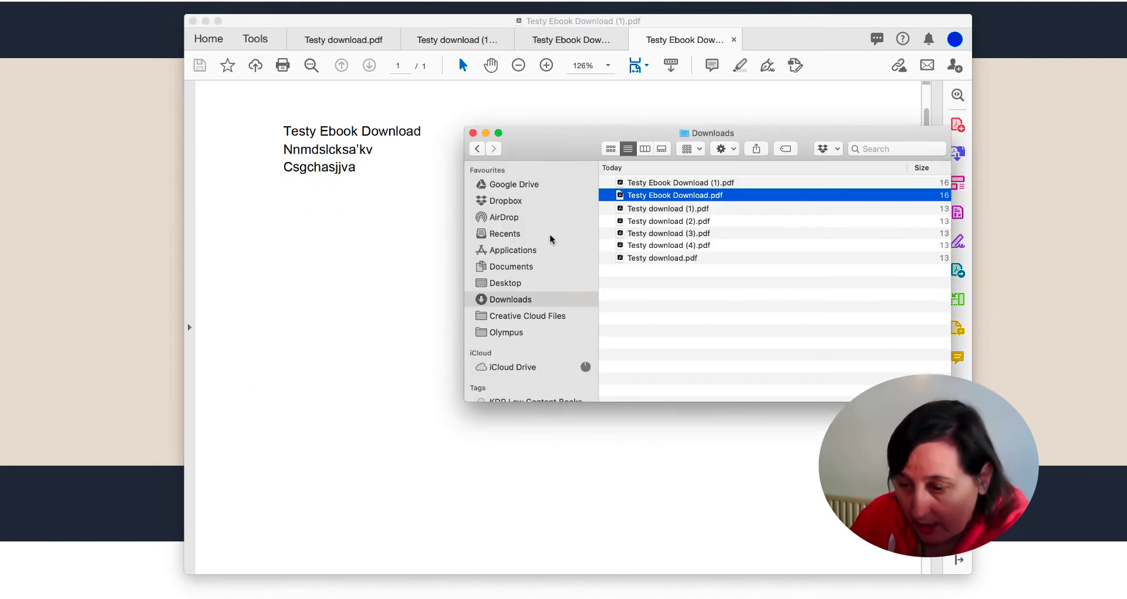
{"action": "left_click", "coordinate": [720, 183]}
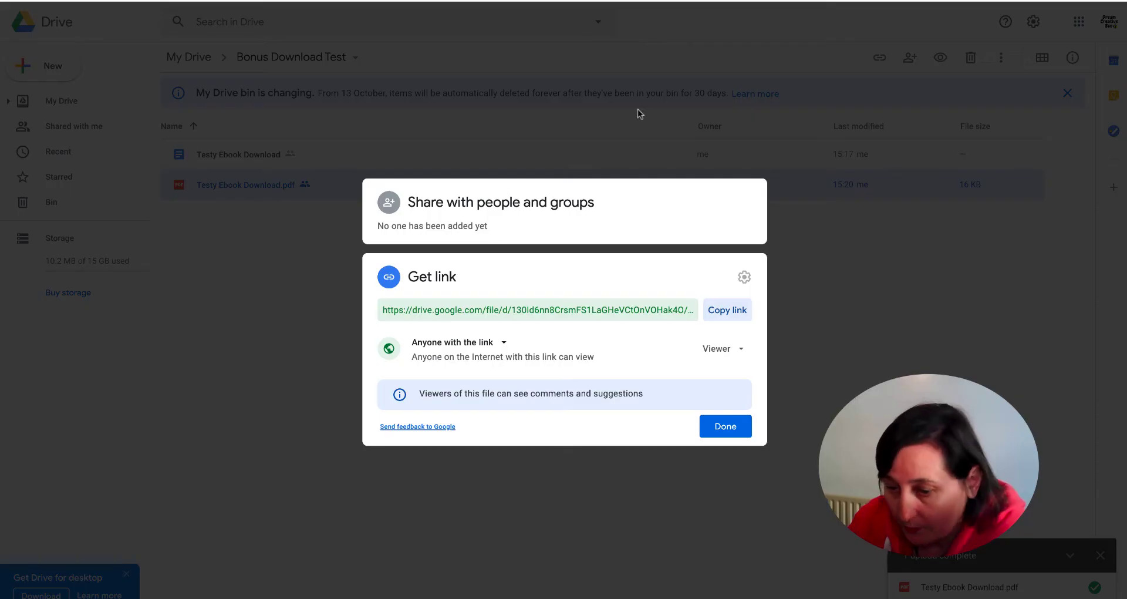
Download the Bonus Download Test folder from My Drive as a zip into Downloads
{"action": "left_click", "coordinate": [739, 425]}
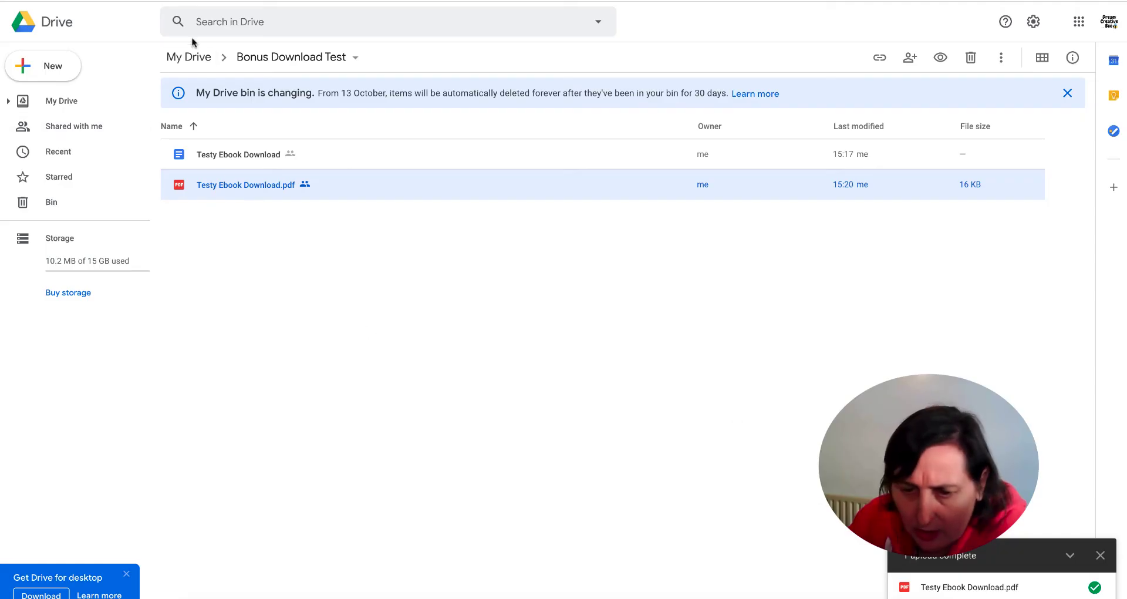
{"action": "left_click", "coordinate": [196, 59]}
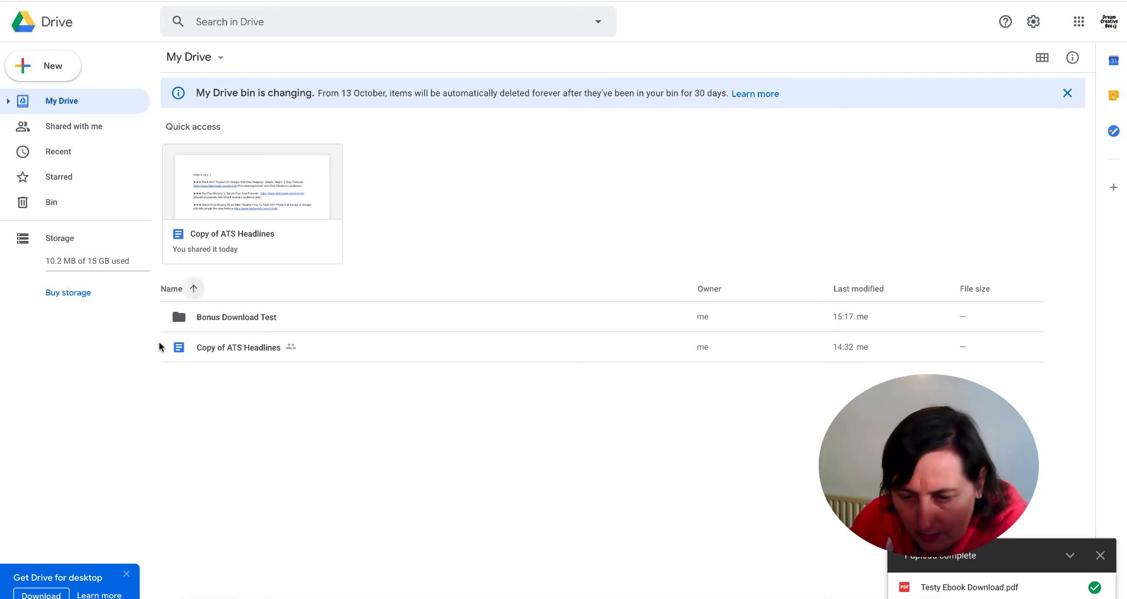
{"action": "left_click", "coordinate": [179, 317]}
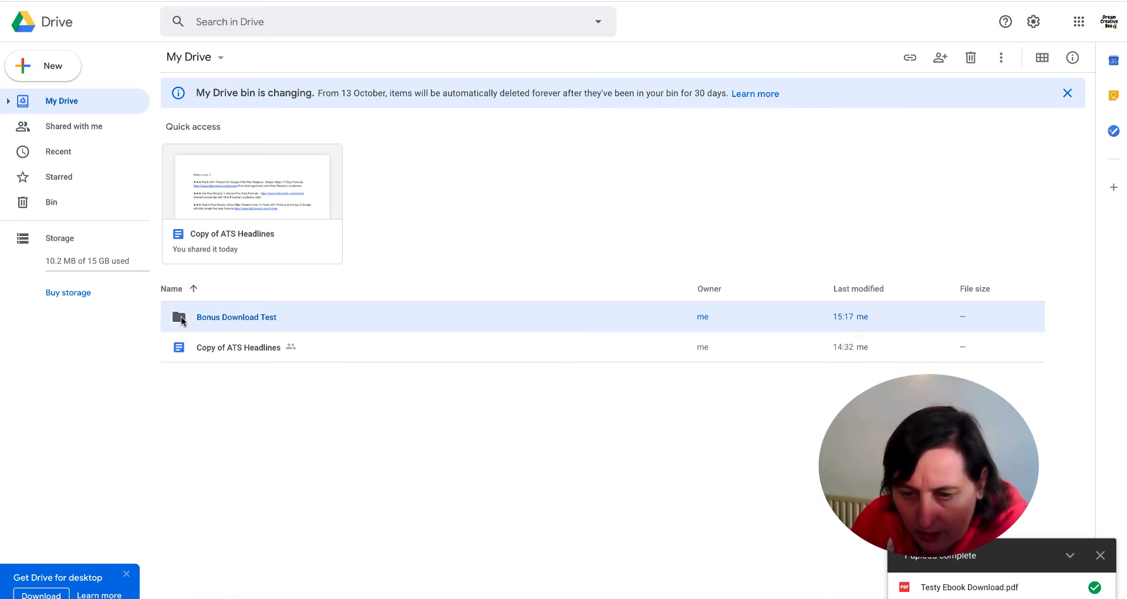
{"action": "left_click_drag", "start_coordinate": [216, 317], "coordinate": [231, 319]}
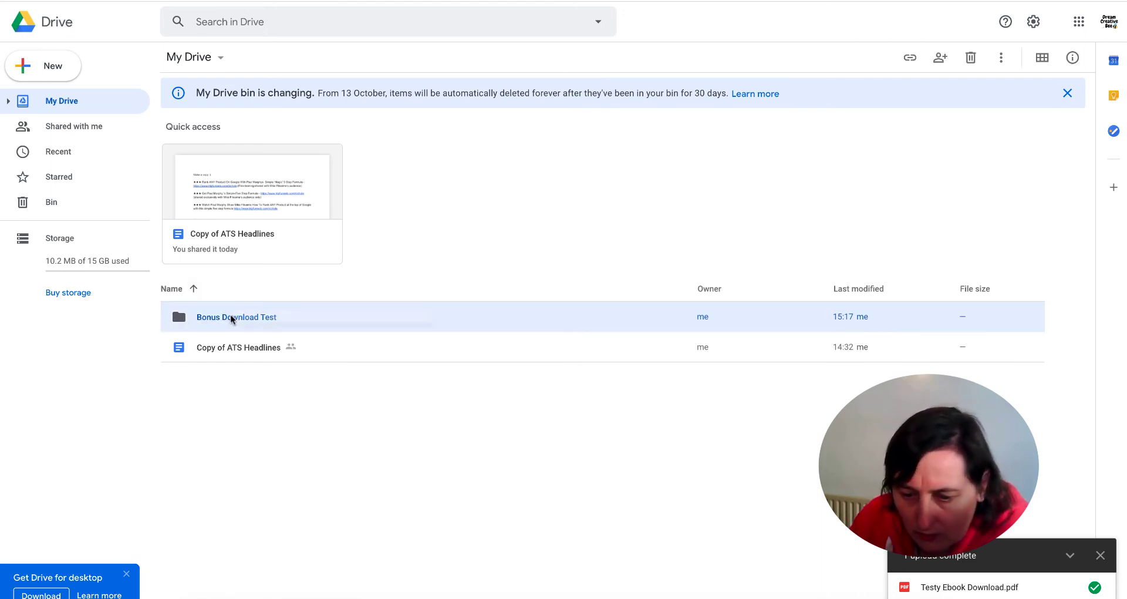
{"action": "right_click", "coordinate": [231, 319]}
{"action": "left_click", "coordinate": [312, 559]}
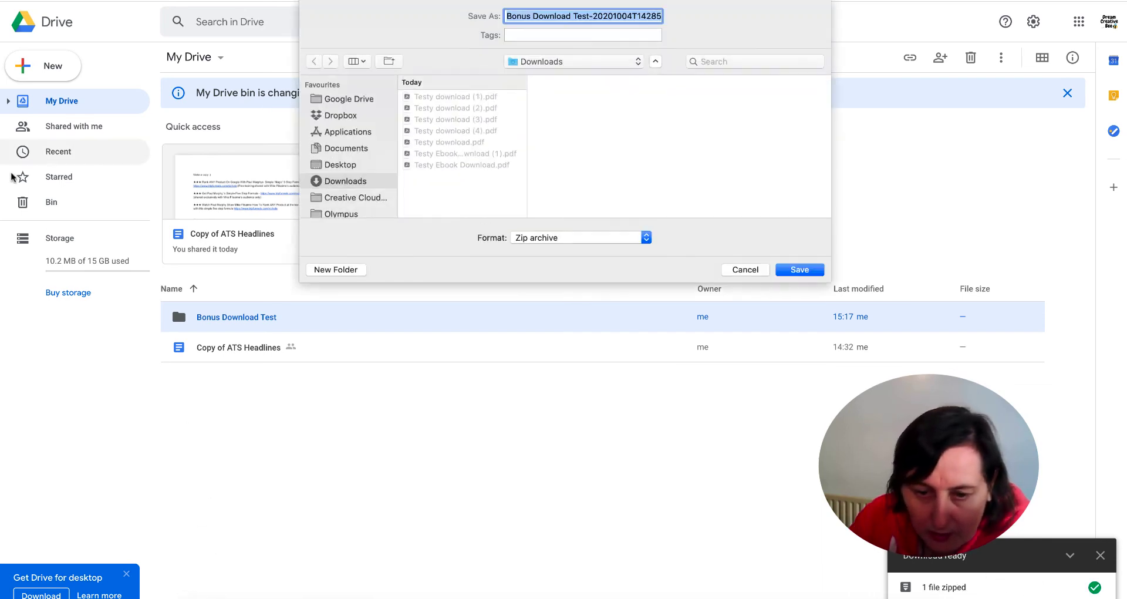
{"action": "left_click", "coordinate": [818, 268]}
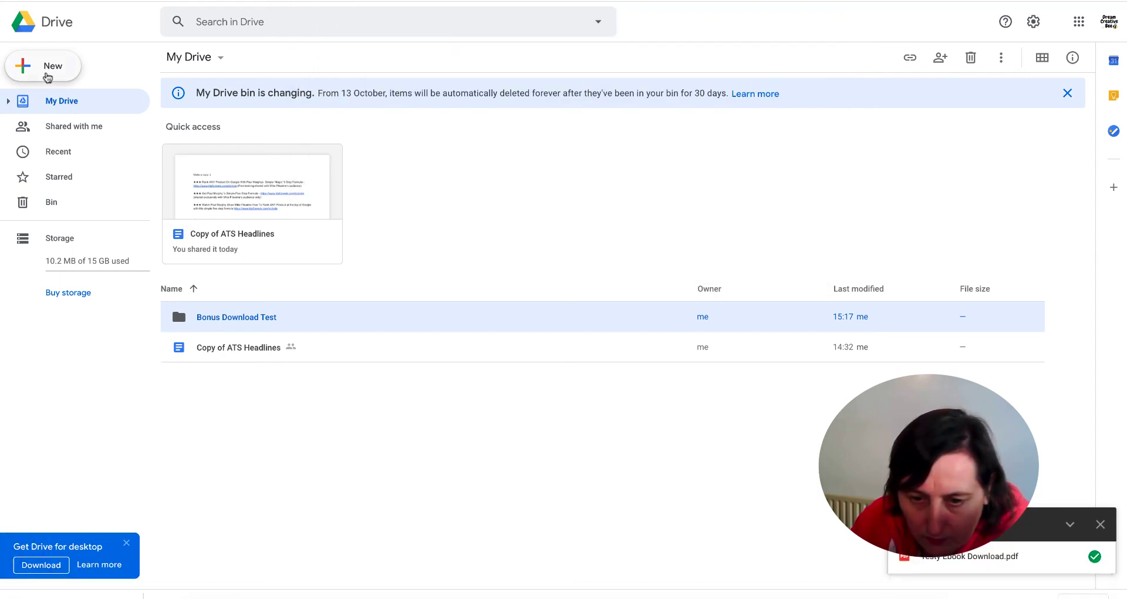
Upload the Bonus Download Test zip file to My Drive
{"action": "left_click", "coordinate": [55, 66]}
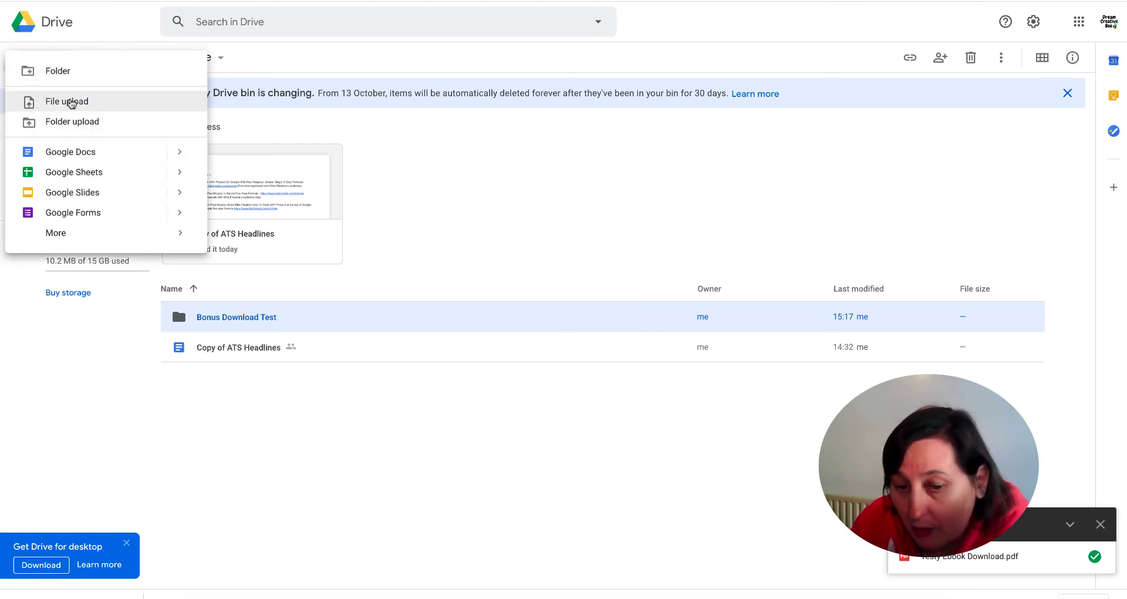
{"action": "left_click", "coordinate": [71, 104]}
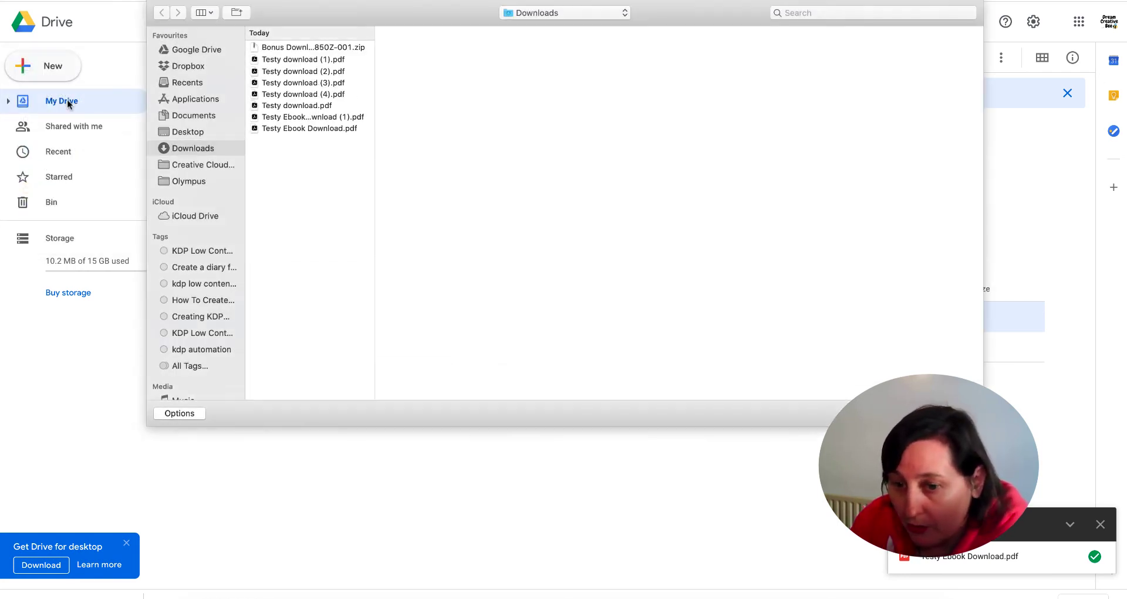
{"action": "left_click", "coordinate": [331, 48]}
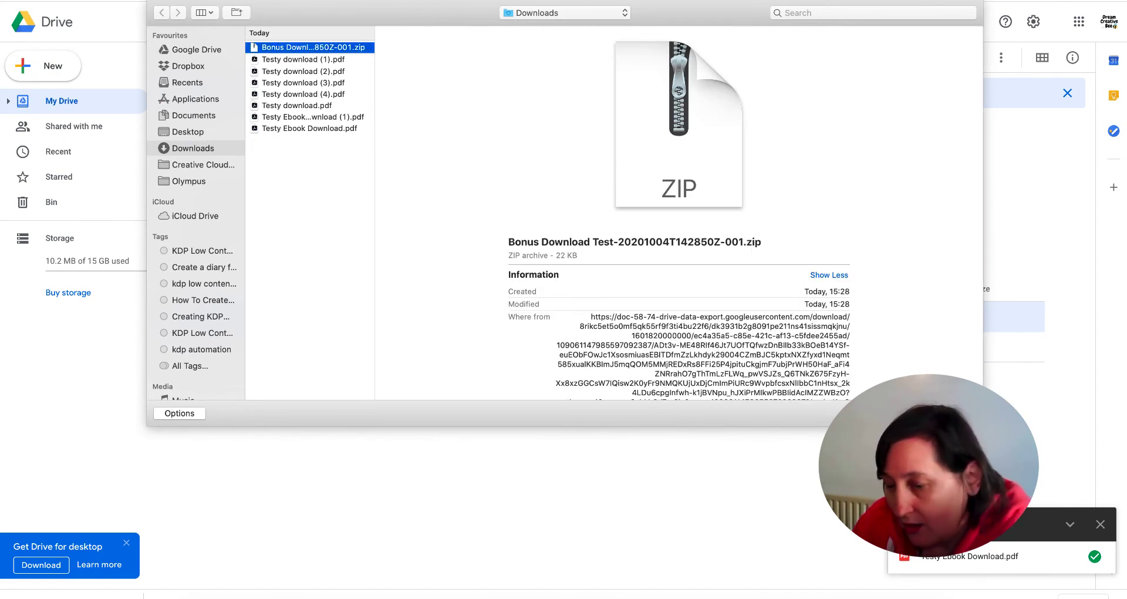
{"action": "key", "text": "Return"}
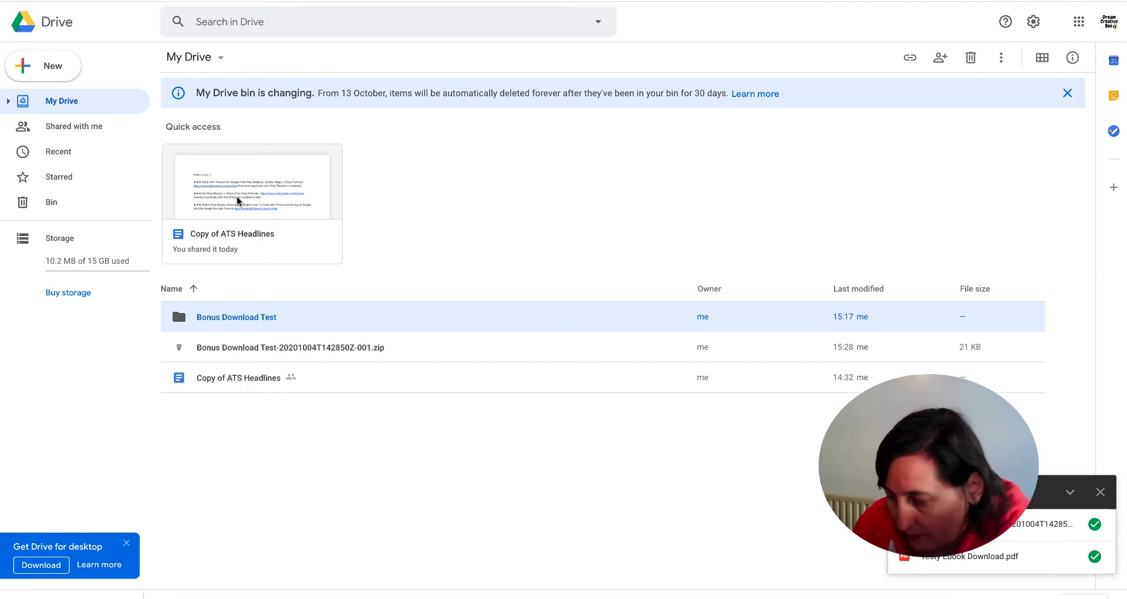
Share the uploaded zip with anyone with the link and copy its link
{"action": "left_click", "coordinate": [292, 350]}
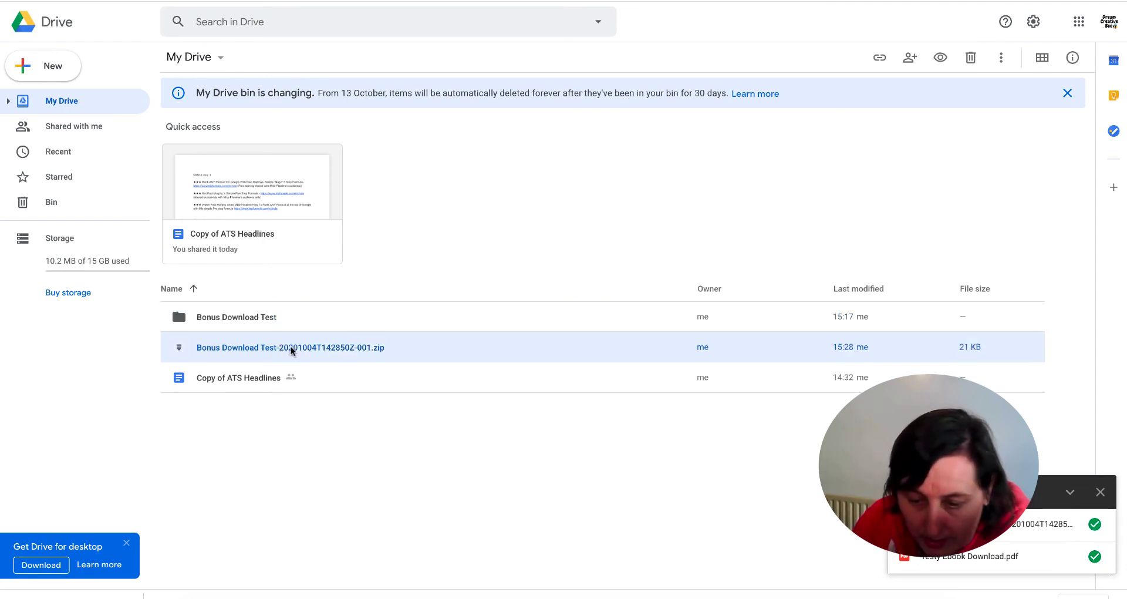
{"action": "right_click", "coordinate": [292, 350]}
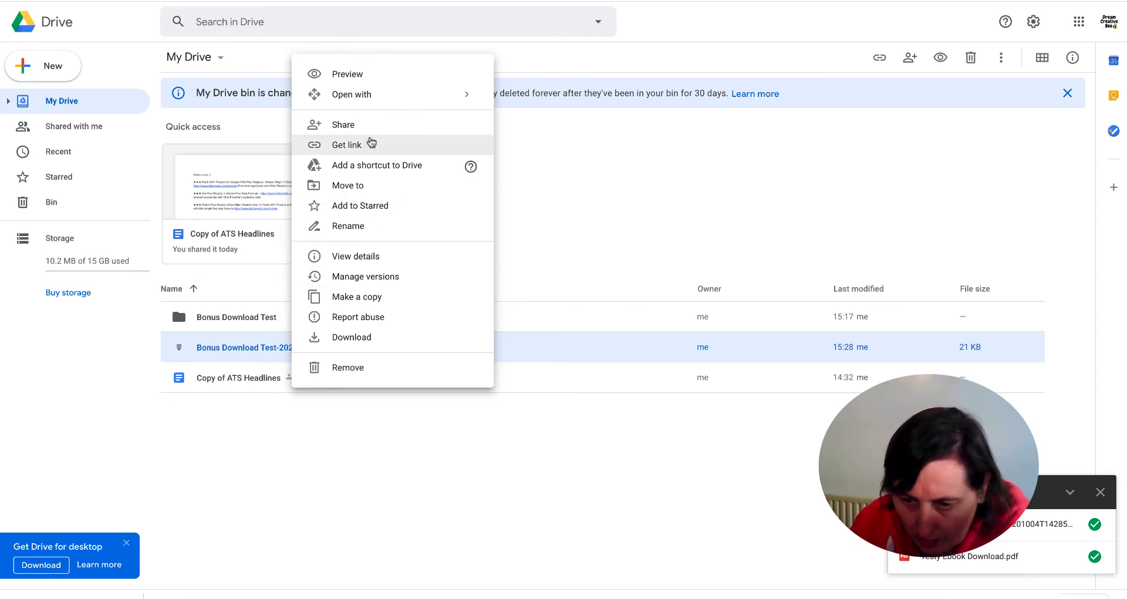
{"action": "left_click", "coordinate": [364, 124]}
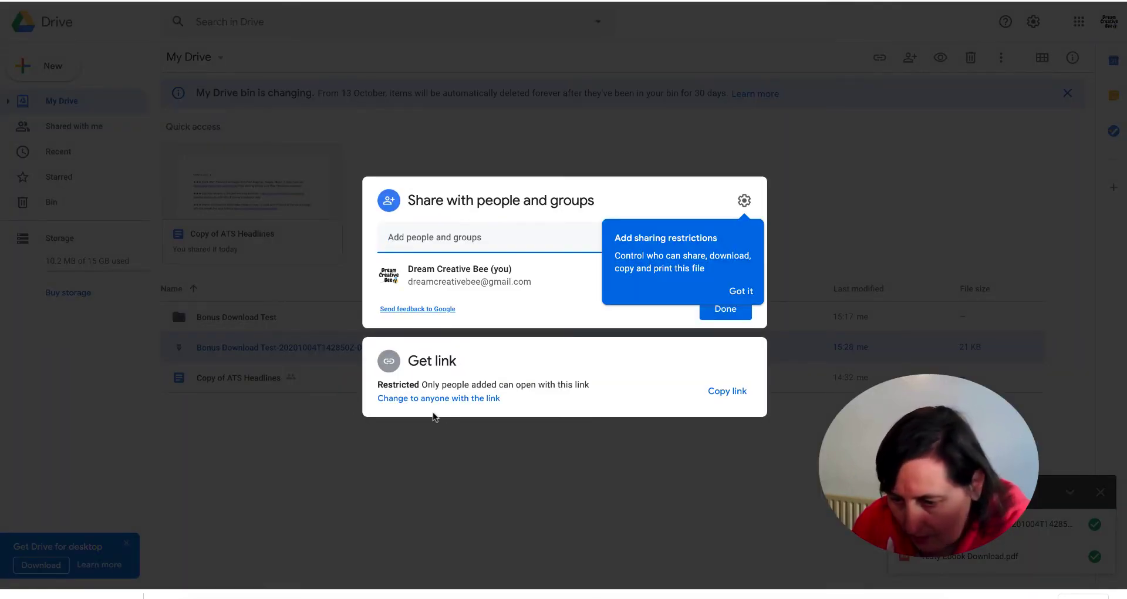
{"action": "left_click", "coordinate": [429, 401]}
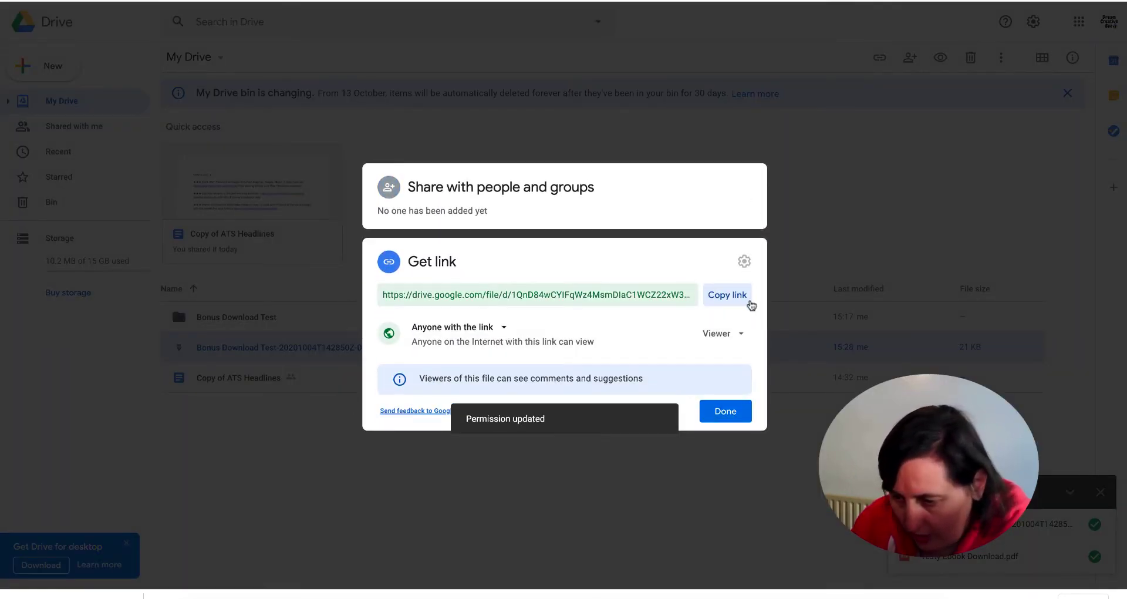
{"action": "left_click", "coordinate": [729, 295]}
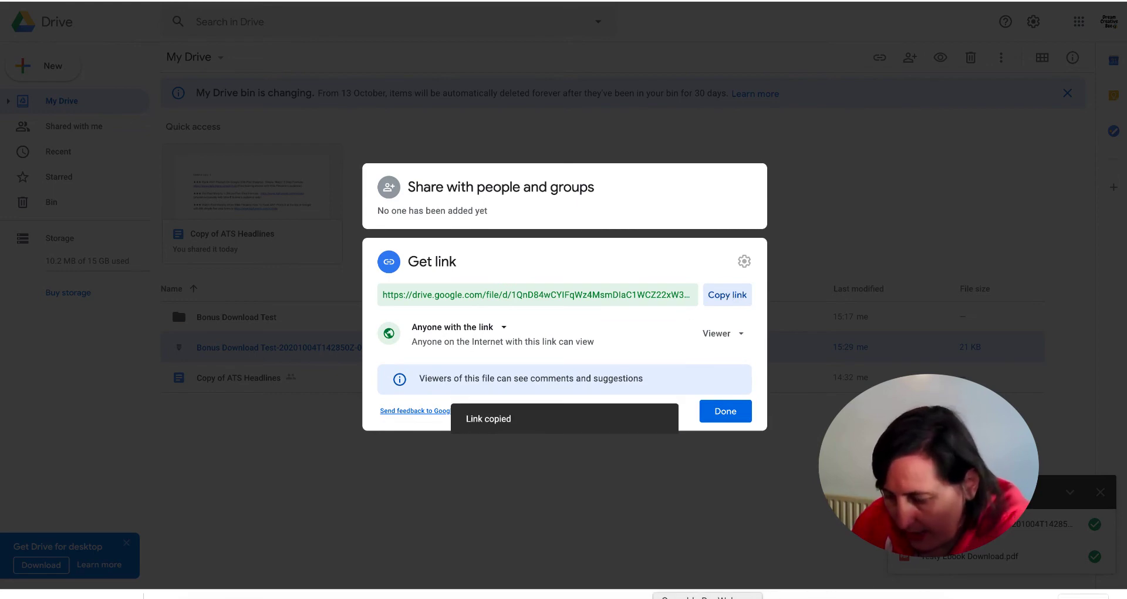
Paste the zip's share link and copy the export=download&id= prefix onto a new last line
{"action": "left_click", "coordinate": [664, 303]}
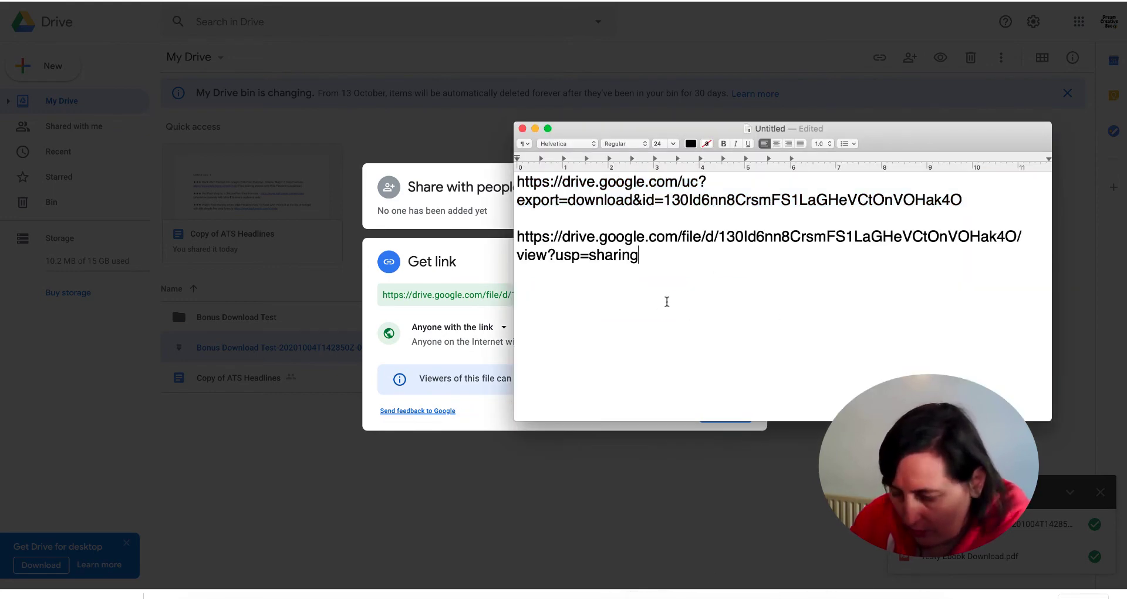
{"action": "key", "text": "Return"}
{"action": "key", "text": "Return"}
{"action": "key", "text": "super+v"}
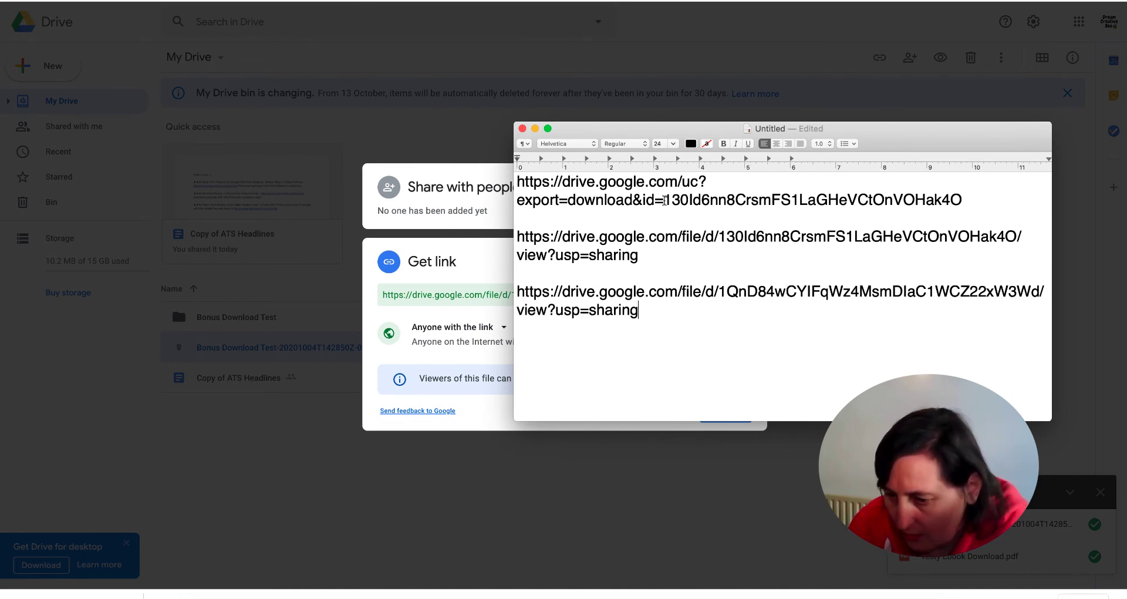
{"action": "left_click_drag", "start_coordinate": [664, 200], "coordinate": [508, 182]}
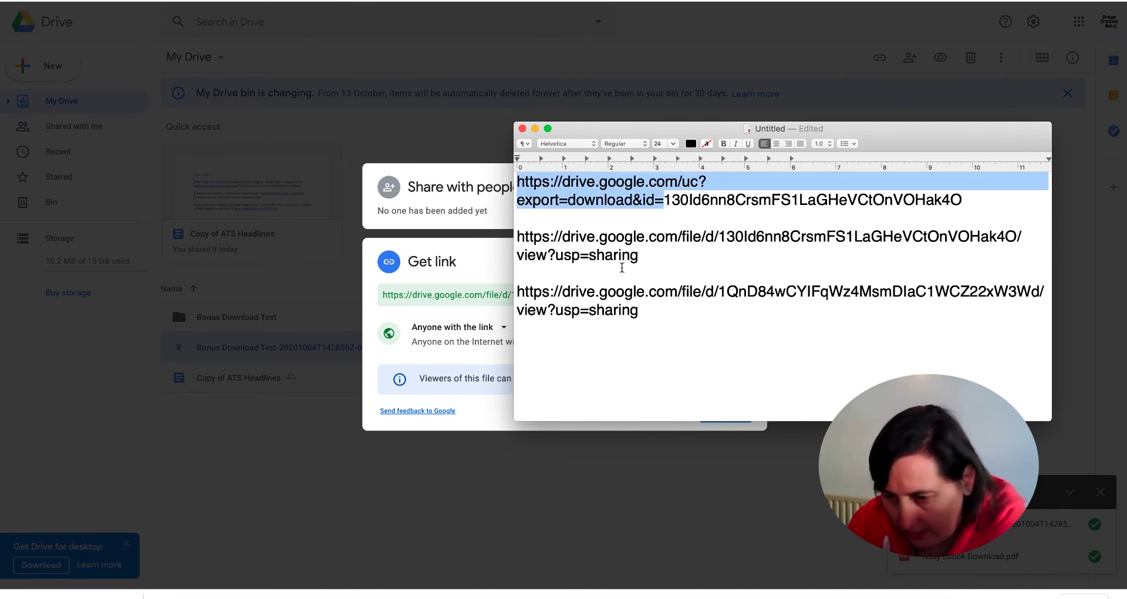
{"action": "left_click", "coordinate": [629, 341]}
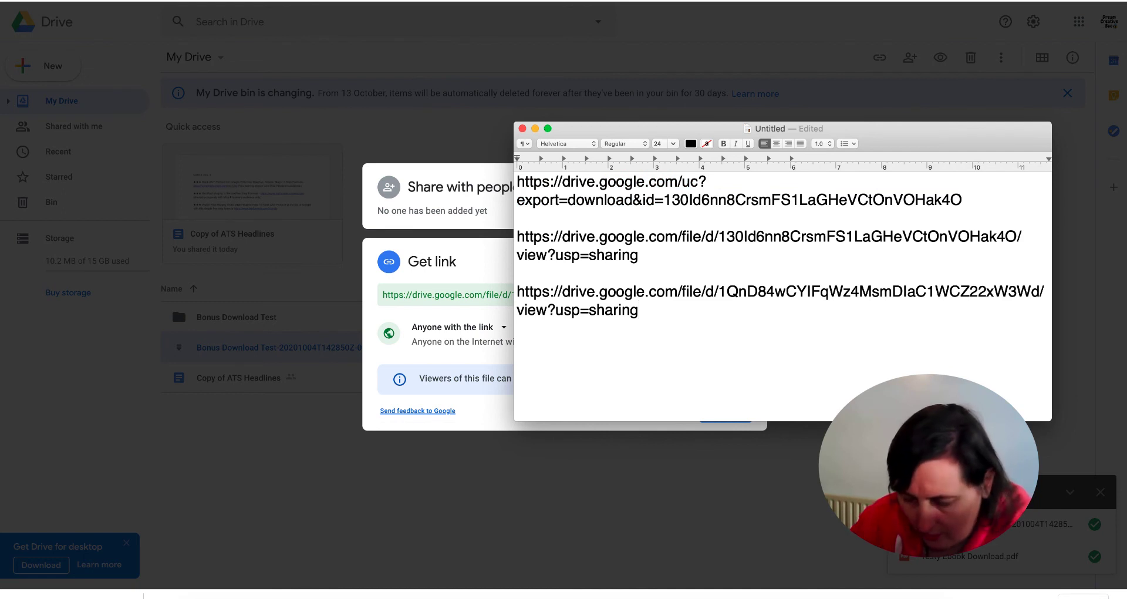
{"action": "key", "text": "Return"}
{"action": "key", "text": "Return"}
{"action": "key", "text": "super+v"}
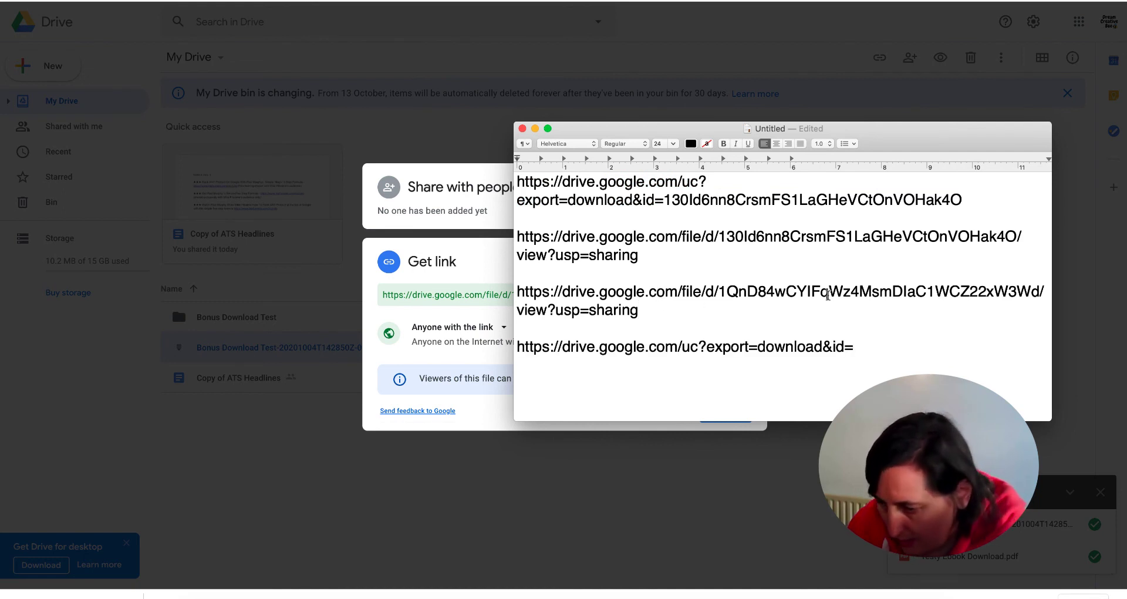
Append the zip's file ID to the prefix and select the finished direct-download link
{"action": "left_click_drag", "start_coordinate": [719, 292], "coordinate": [1039, 283]}
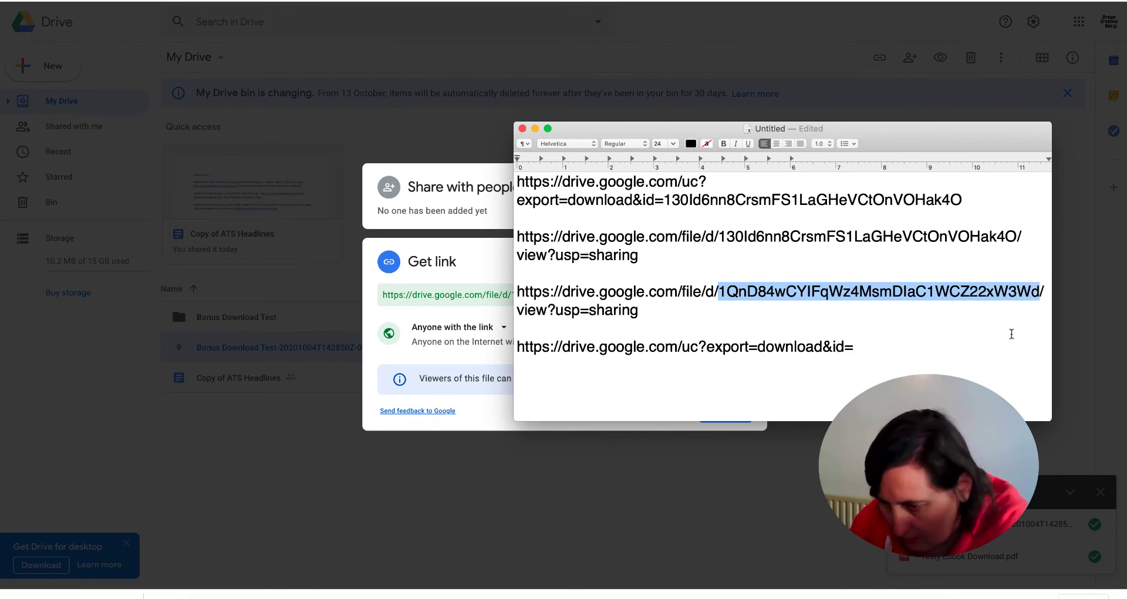
{"action": "left_click", "coordinate": [881, 358]}
{"action": "key", "text": "super+v"}
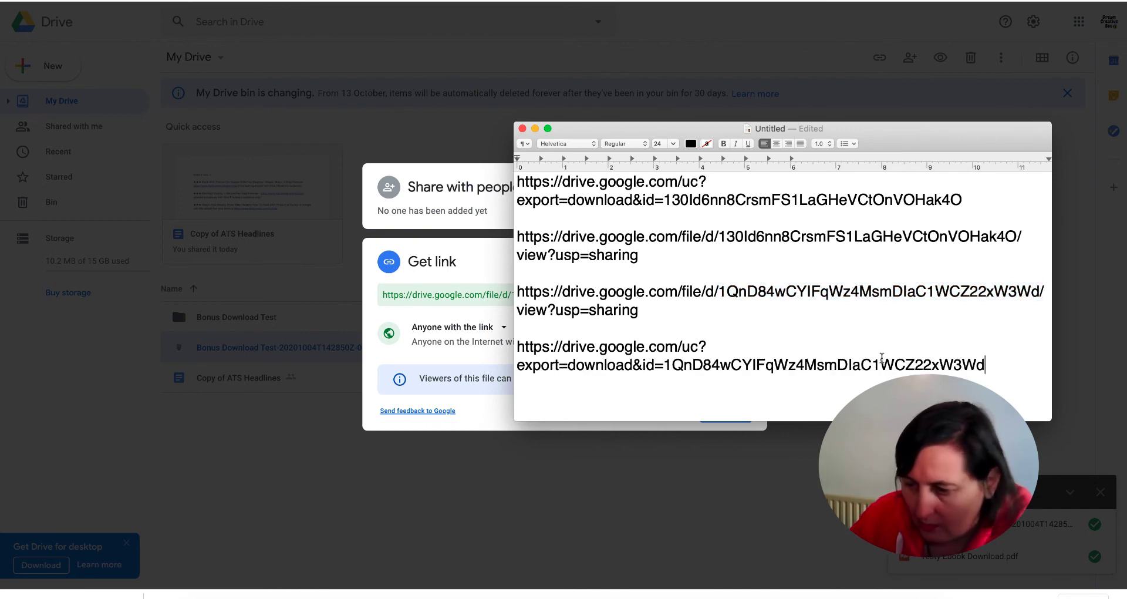
{"action": "left_click_drag", "start_coordinate": [999, 369], "coordinate": [485, 347]}
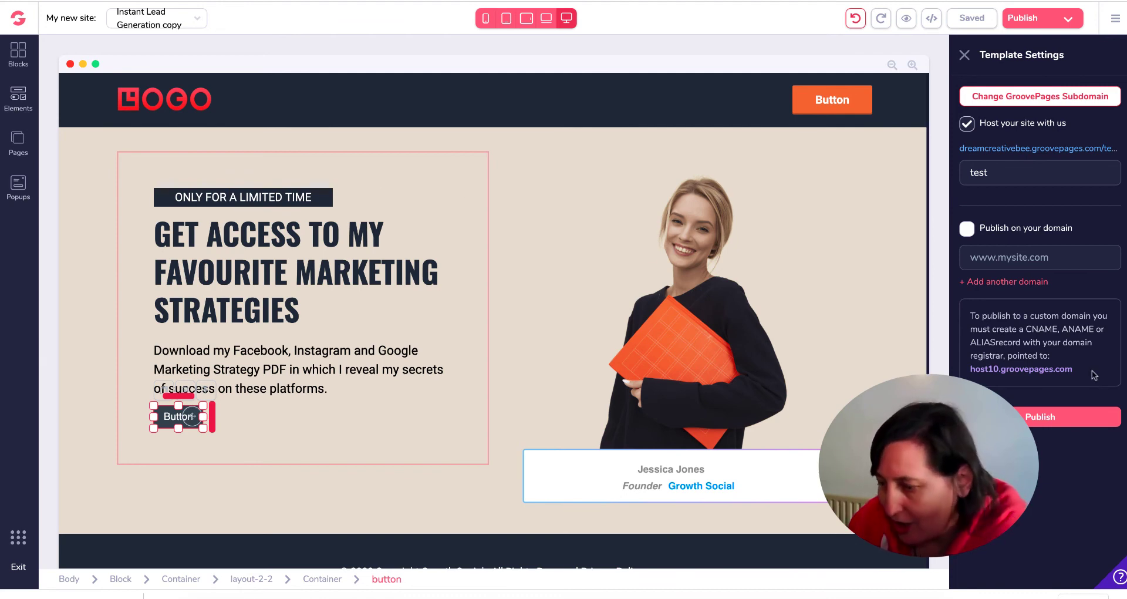
Delete the hero button's old download URL and set its link to none
{"action": "left_click", "coordinate": [244, 450]}
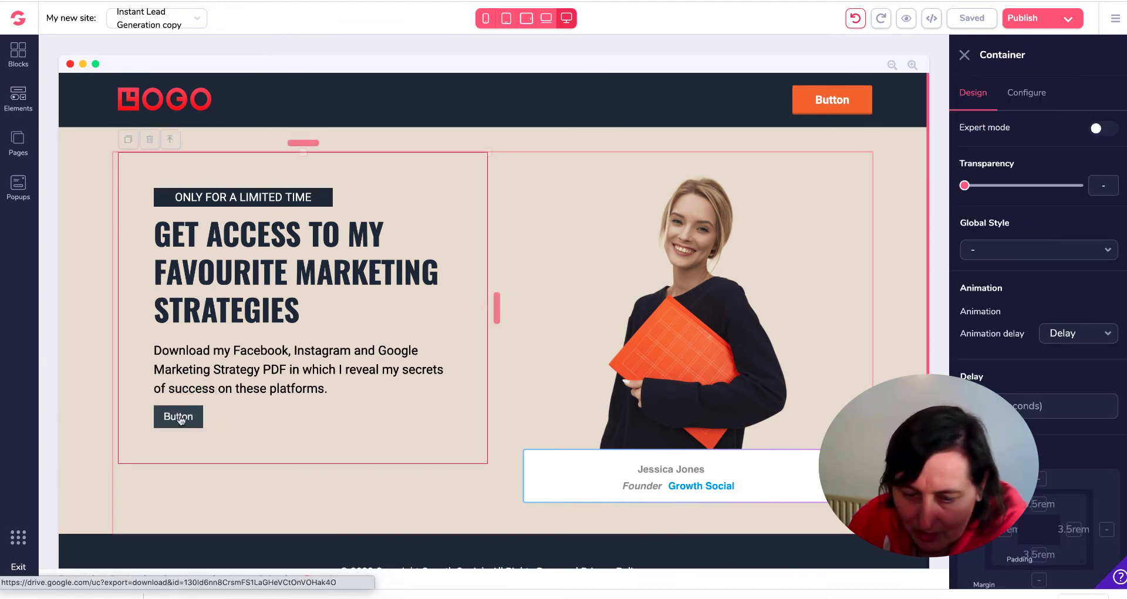
{"action": "left_click", "coordinate": [177, 416]}
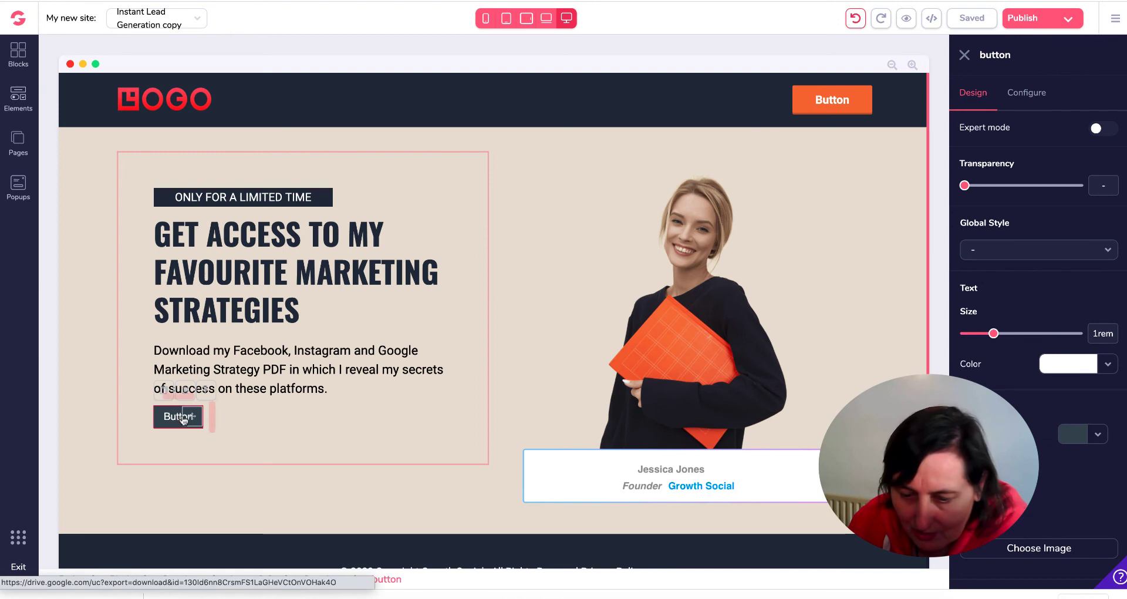
{"action": "left_click", "coordinate": [1033, 92]}
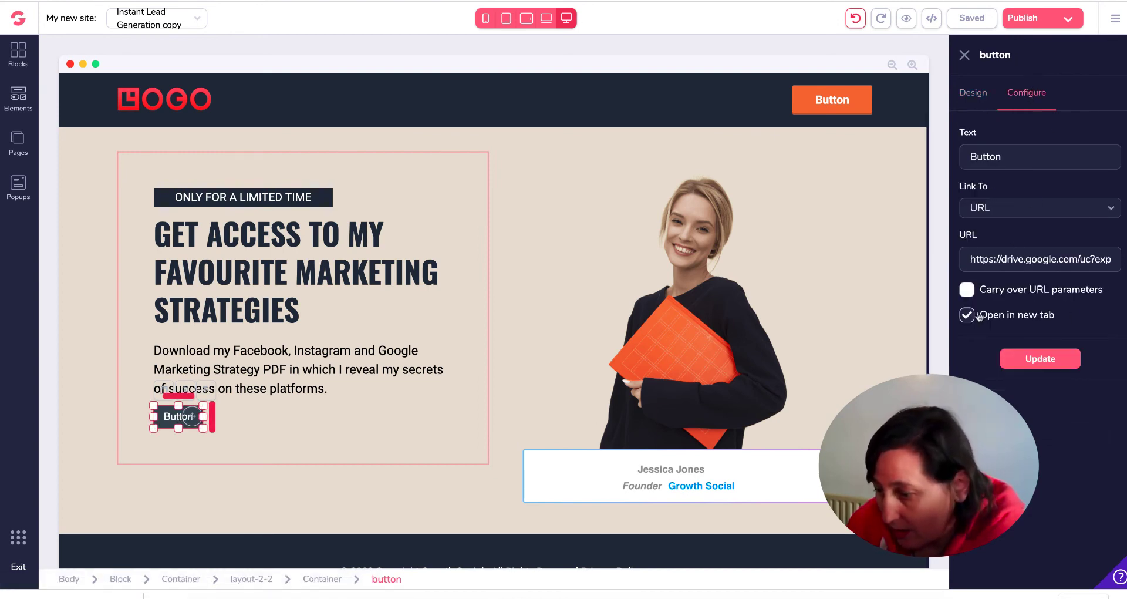
{"action": "triple_click", "coordinate": [974, 259]}
{"action": "key", "text": "ctrl+c"}
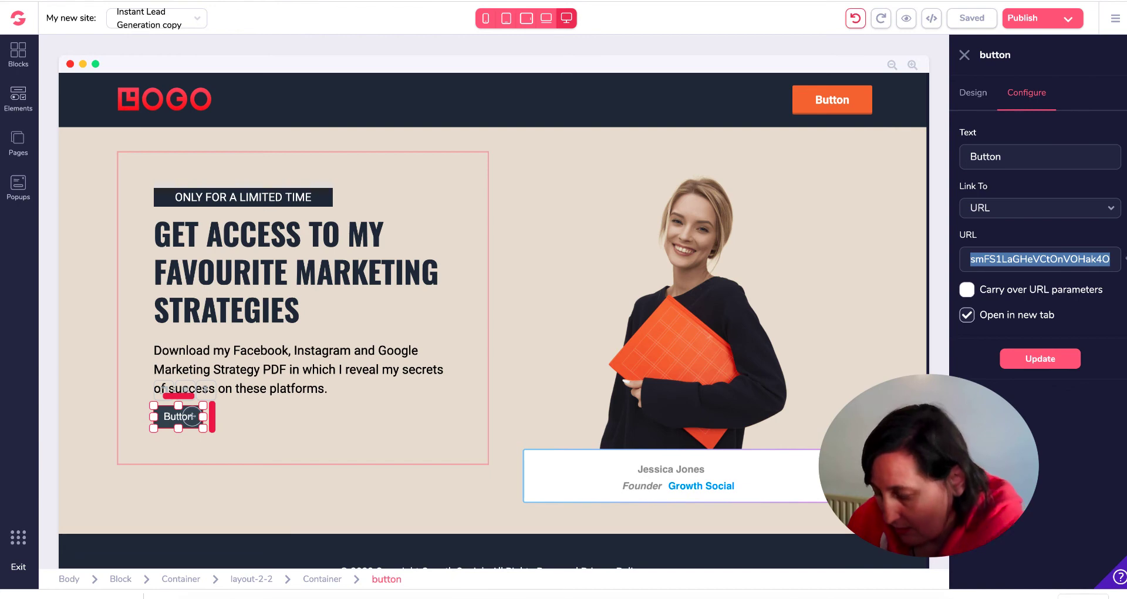
{"action": "key", "text": "BackSpace"}
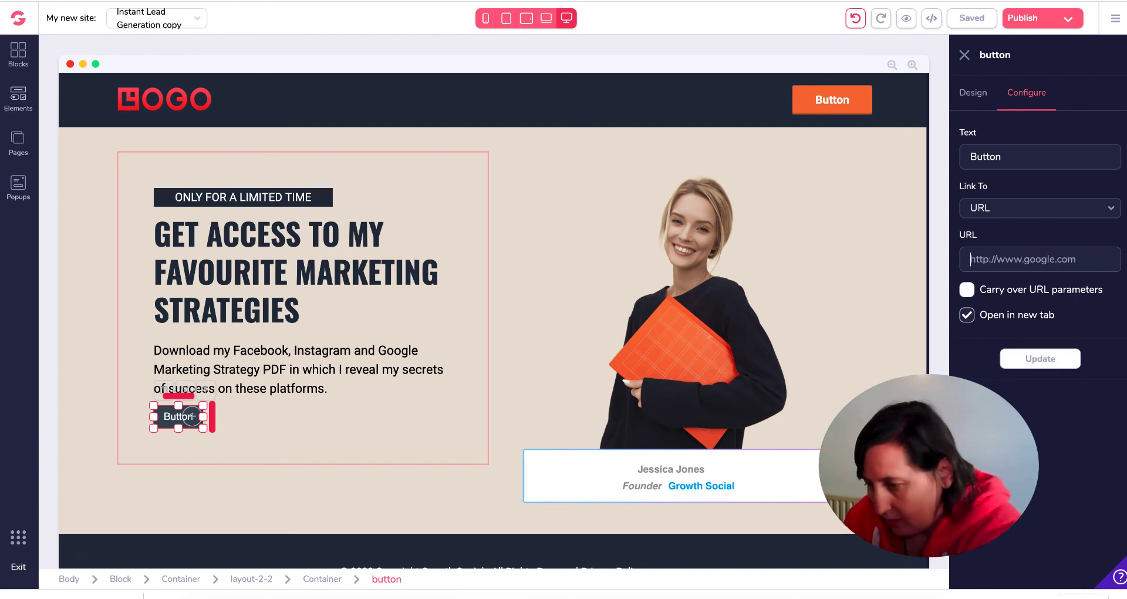
{"action": "left_click", "coordinate": [1067, 212]}
{"action": "left_click", "coordinate": [1012, 231]}
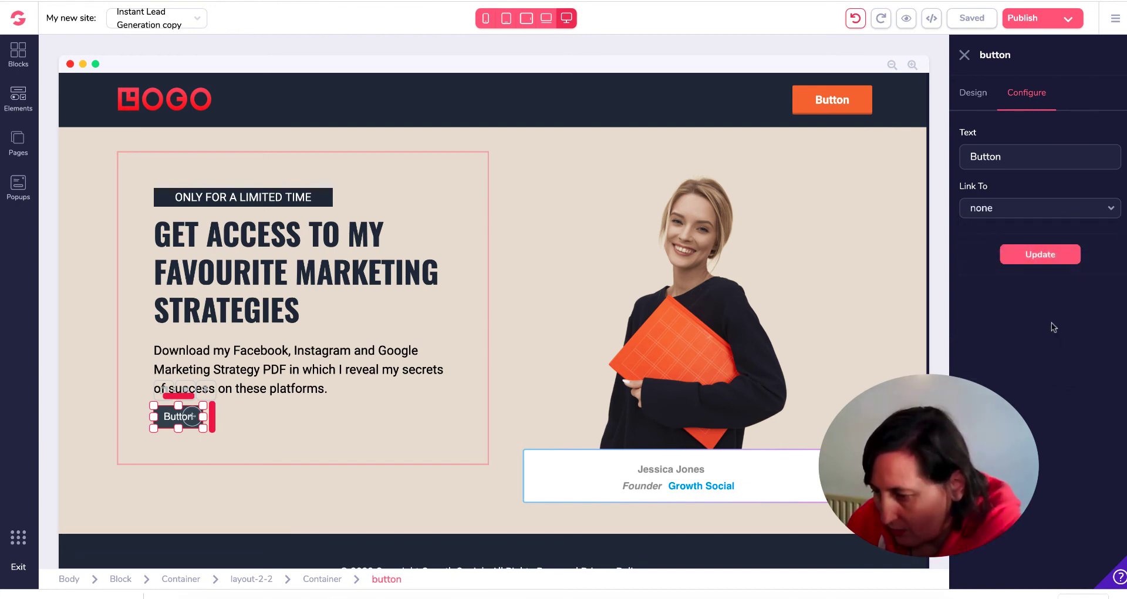
{"action": "left_click", "coordinate": [1047, 253]}
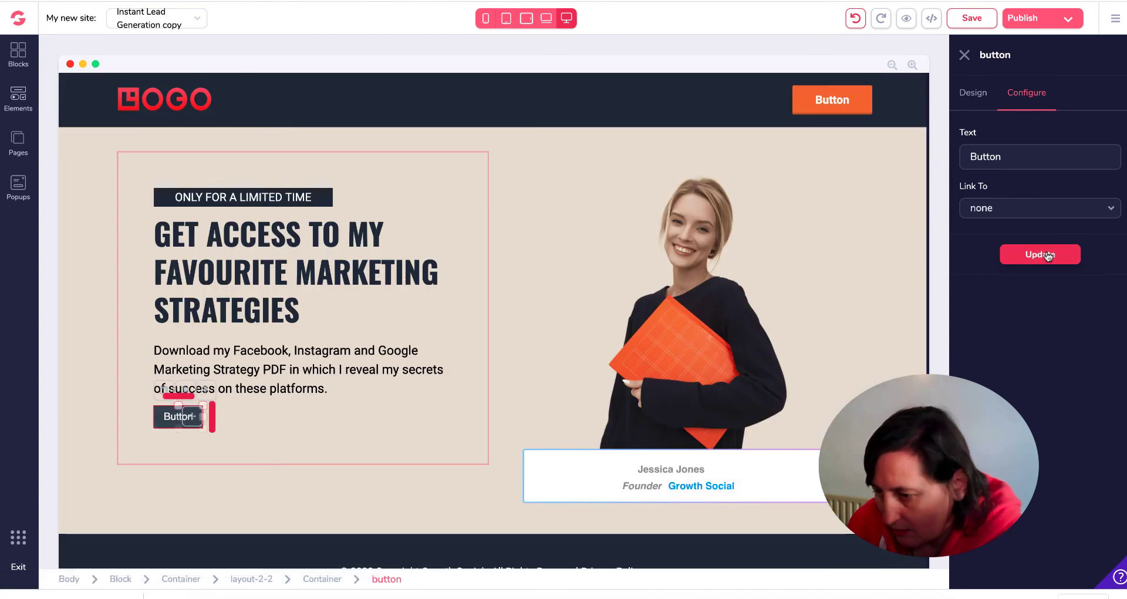
Delete the navbar button's old link, set it to none, and save the page
{"action": "left_click", "coordinate": [835, 105]}
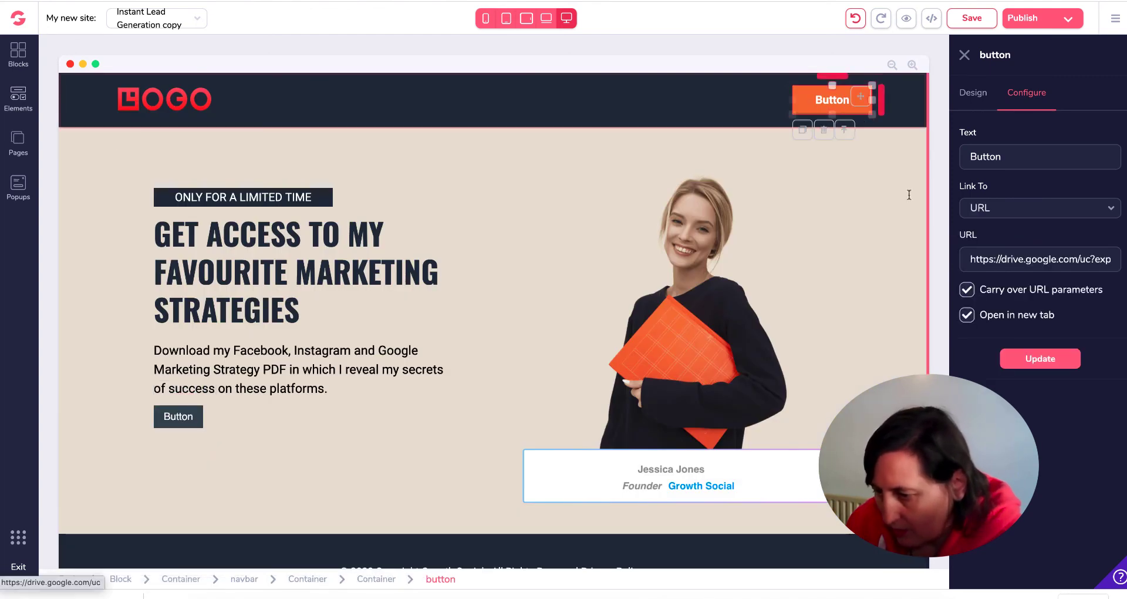
{"action": "triple_click", "coordinate": [974, 259]}
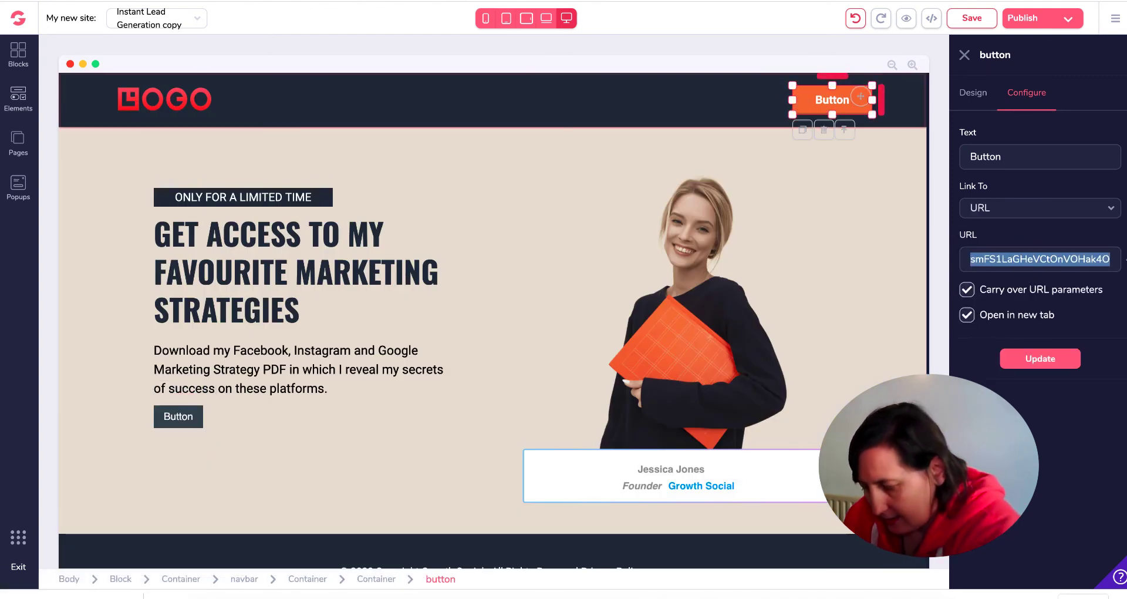
{"action": "key", "text": "BackSpace"}
{"action": "left_click", "coordinate": [1018, 205]}
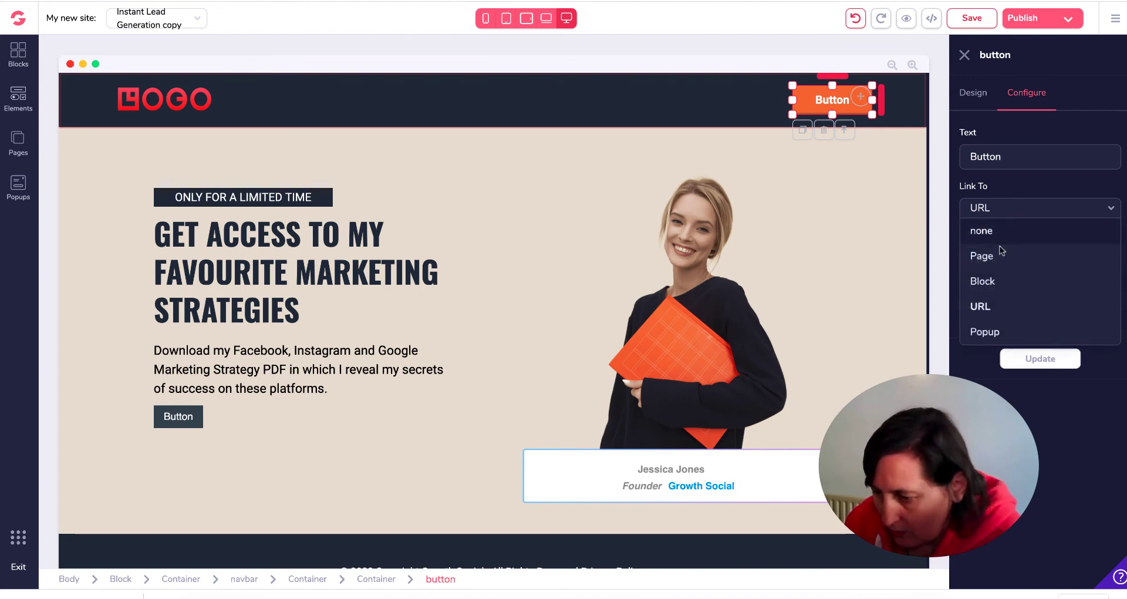
{"action": "left_click", "coordinate": [995, 234]}
{"action": "left_click", "coordinate": [1042, 255]}
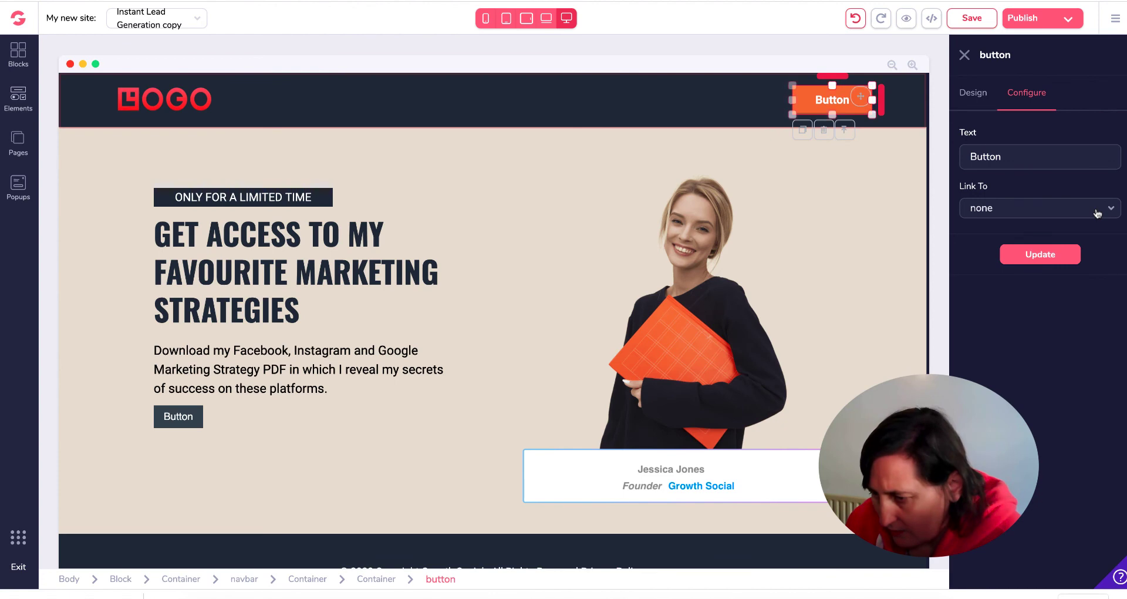
{"action": "left_click", "coordinate": [1096, 211]}
{"action": "left_click", "coordinate": [1096, 213]}
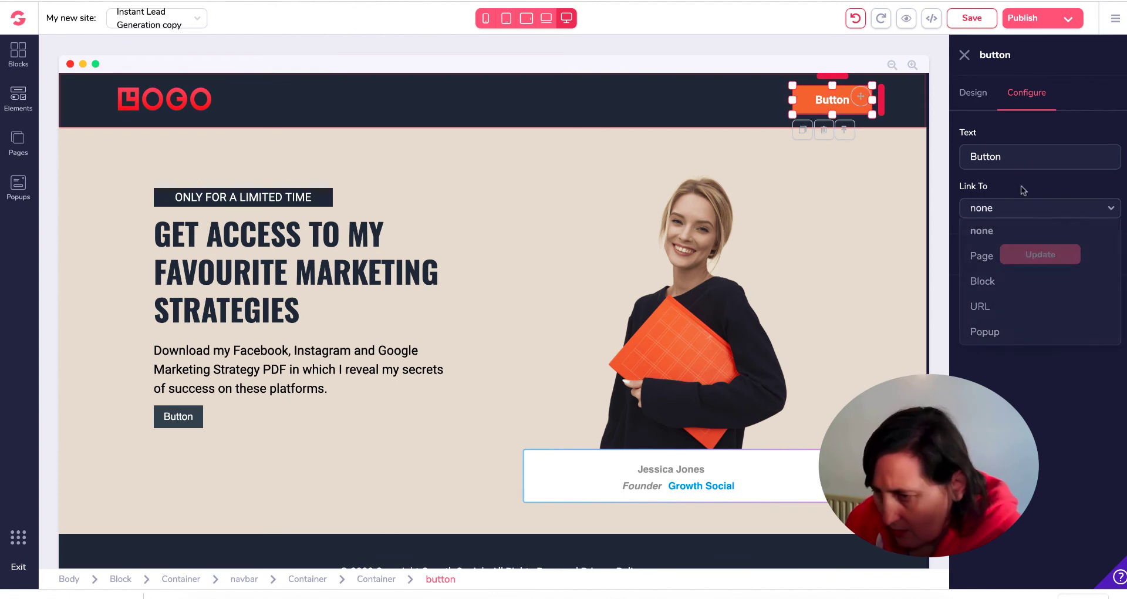
{"action": "left_click", "coordinate": [971, 22]}
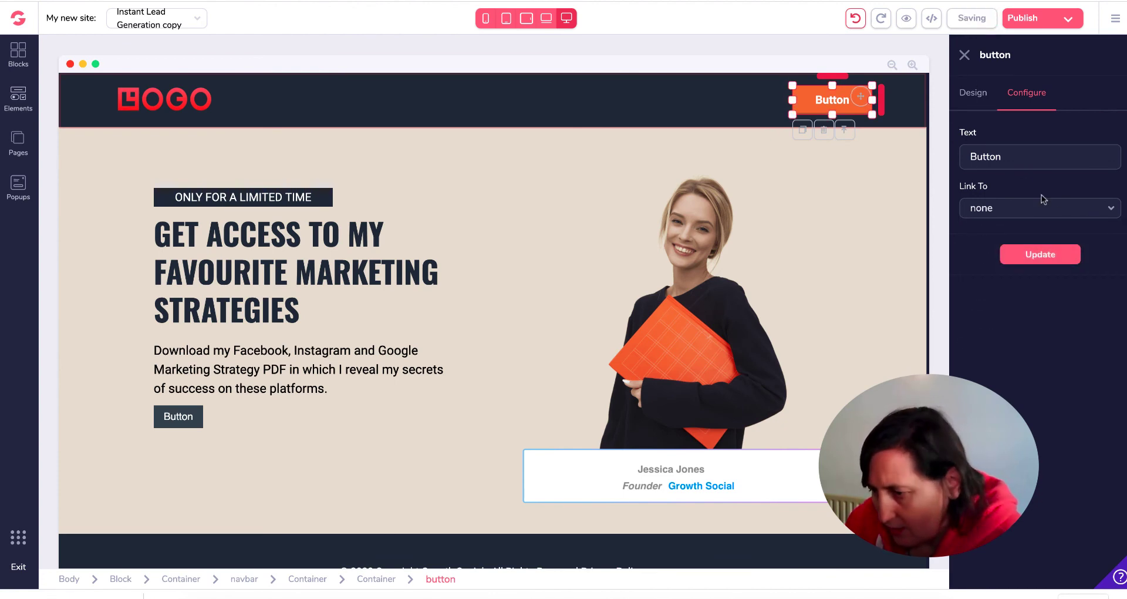
{"action": "left_click", "coordinate": [1050, 216]}
Link the navbar button to the new direct-download URL without carrying over URL parameters
{"action": "left_click", "coordinate": [998, 305]}
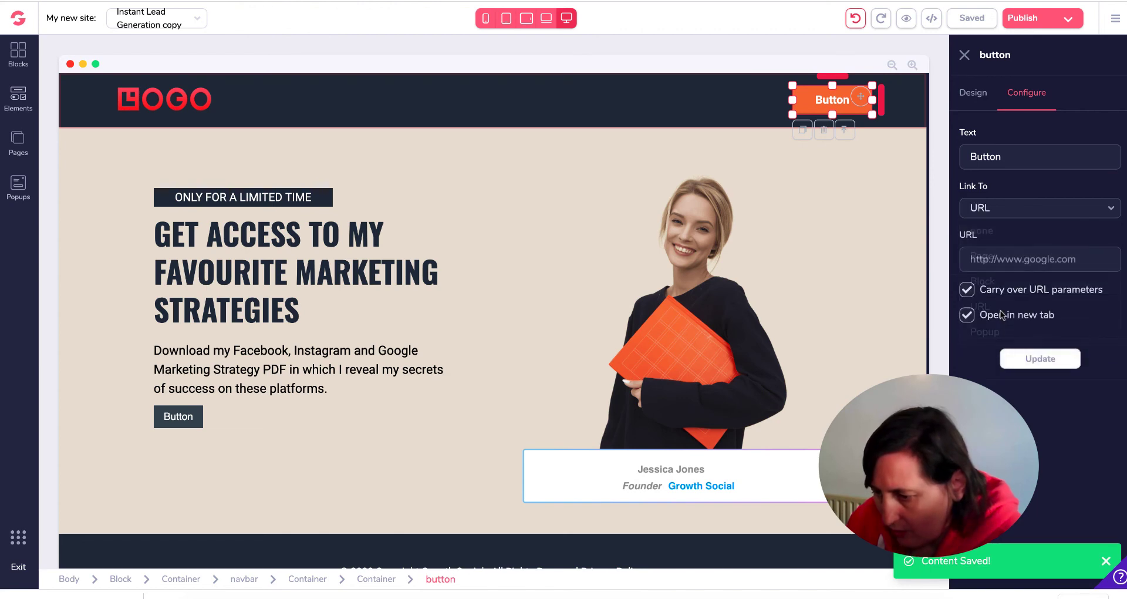
{"action": "left_click", "coordinate": [966, 288]}
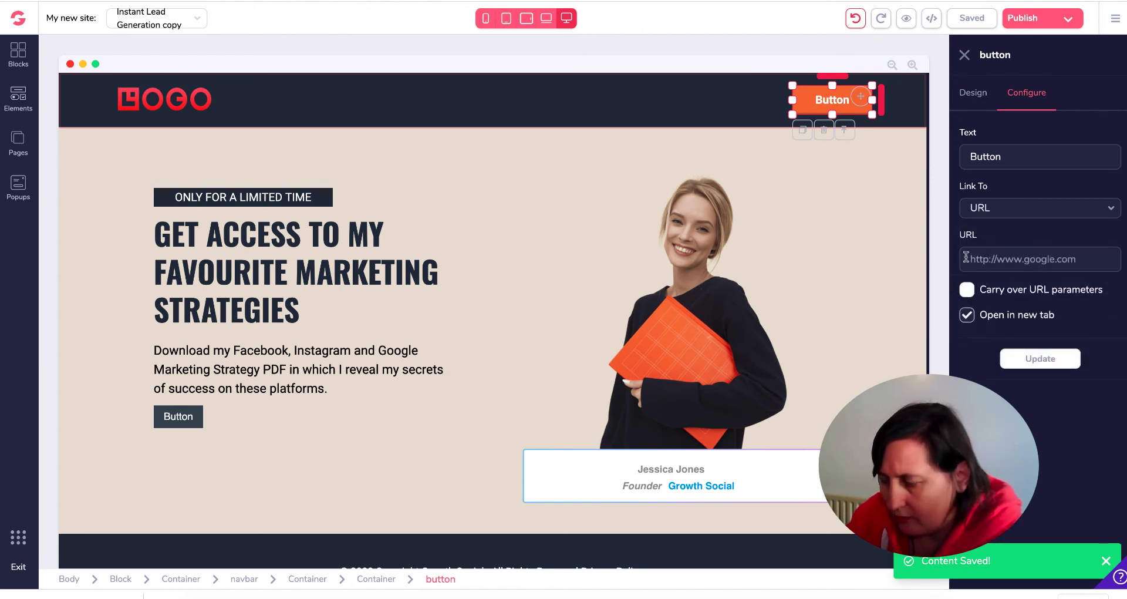
{"action": "left_click", "coordinate": [968, 259]}
{"action": "key", "text": "ctrl+v"}
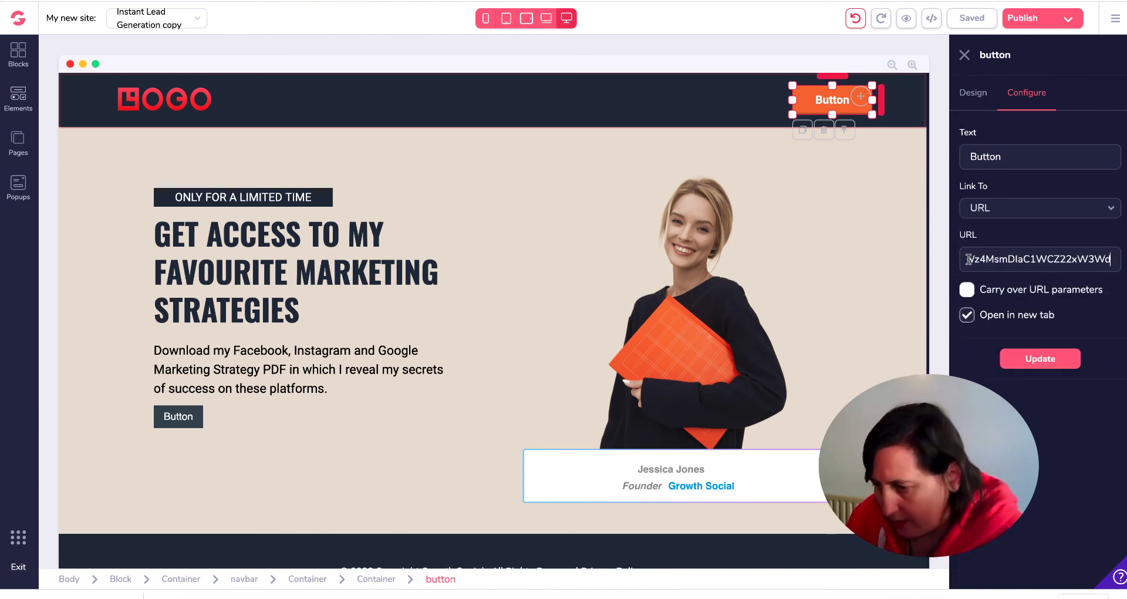
{"action": "left_click", "coordinate": [1051, 359]}
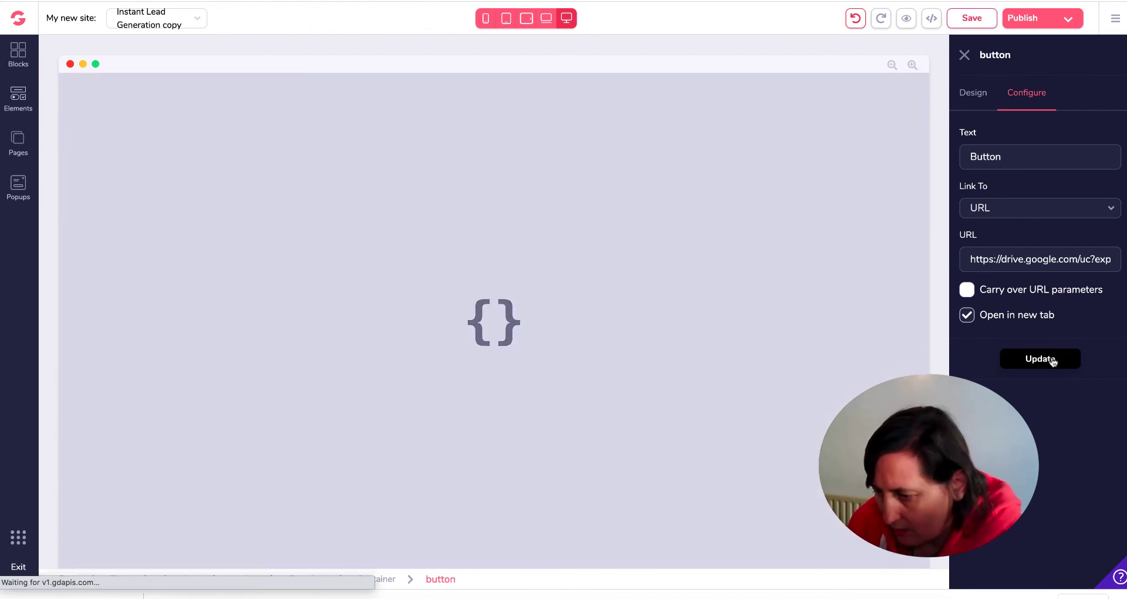
Link the hero button to the same new direct-download URL and save the page
{"action": "left_click", "coordinate": [186, 423]}
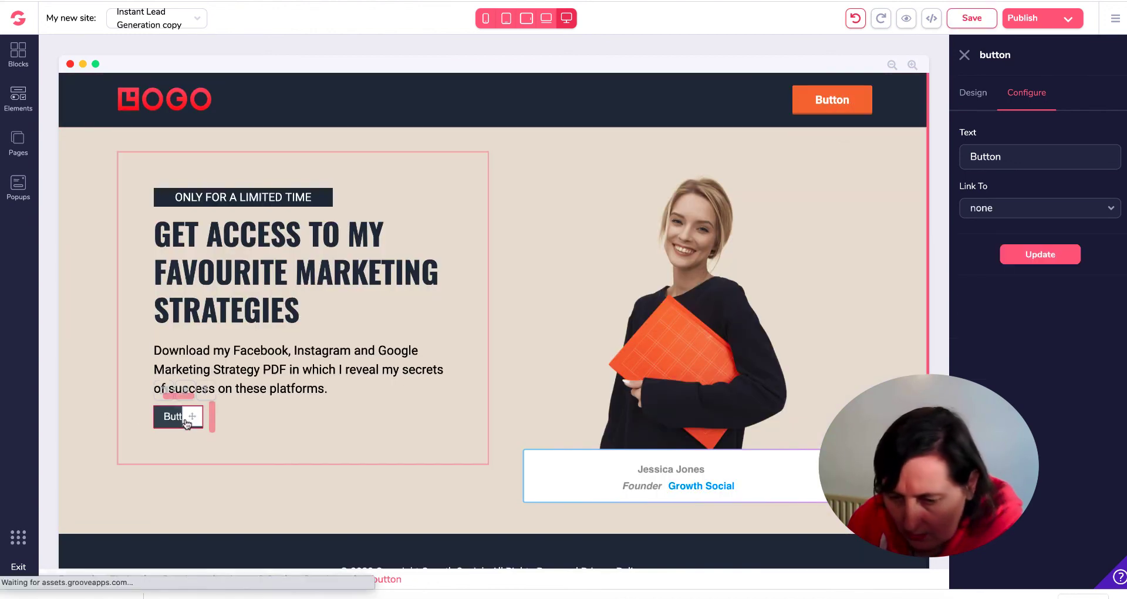
{"action": "left_click", "coordinate": [1030, 214]}
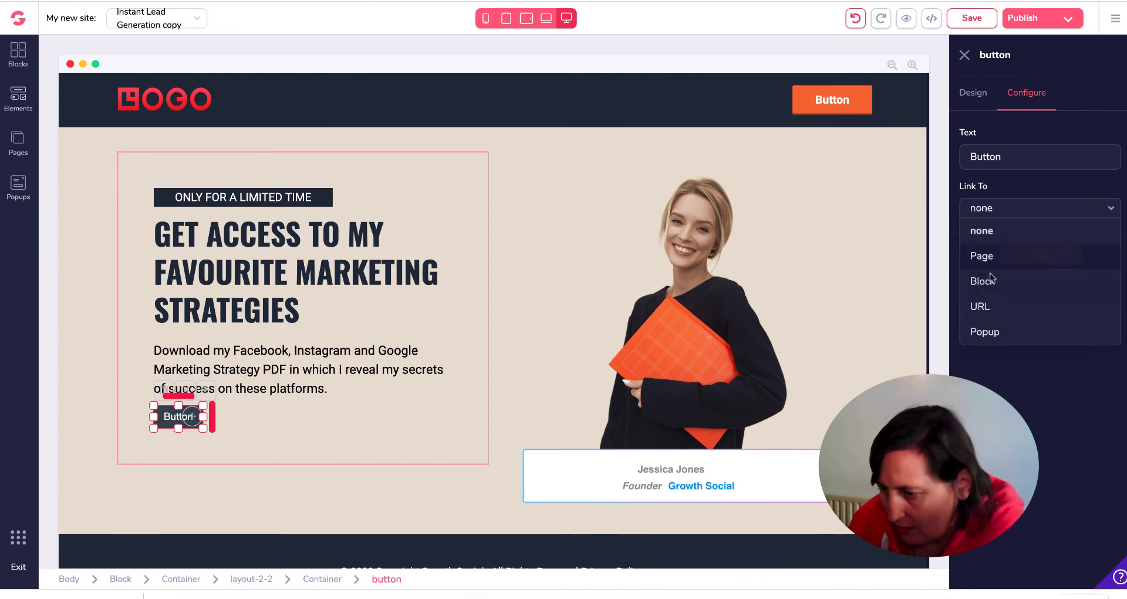
{"action": "left_click", "coordinate": [990, 303]}
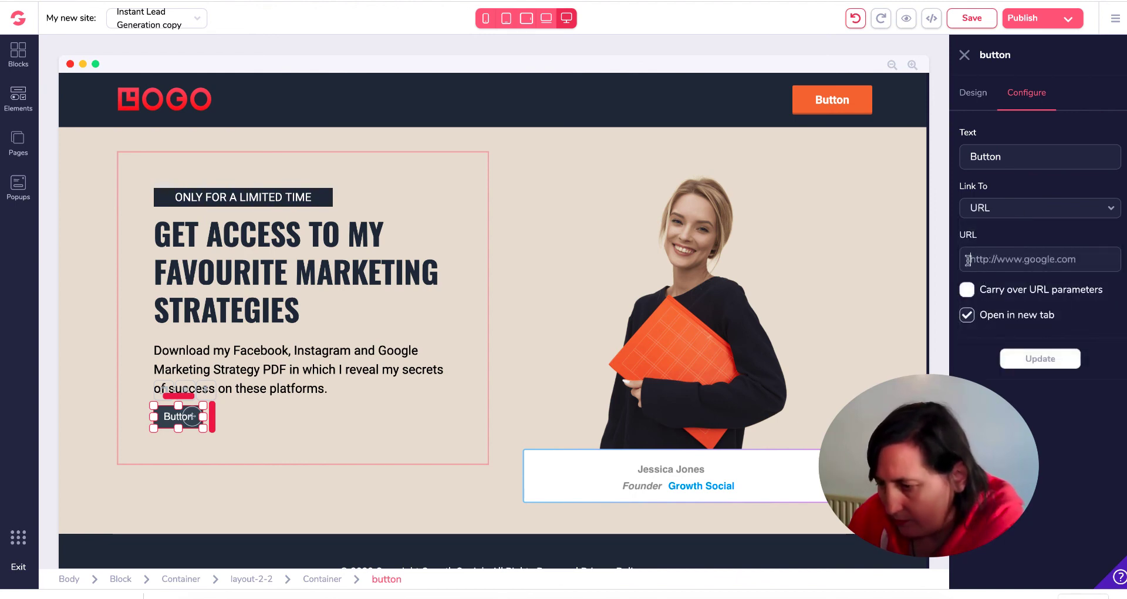
{"action": "left_click", "coordinate": [968, 259]}
{"action": "key", "text": "ctrl+v"}
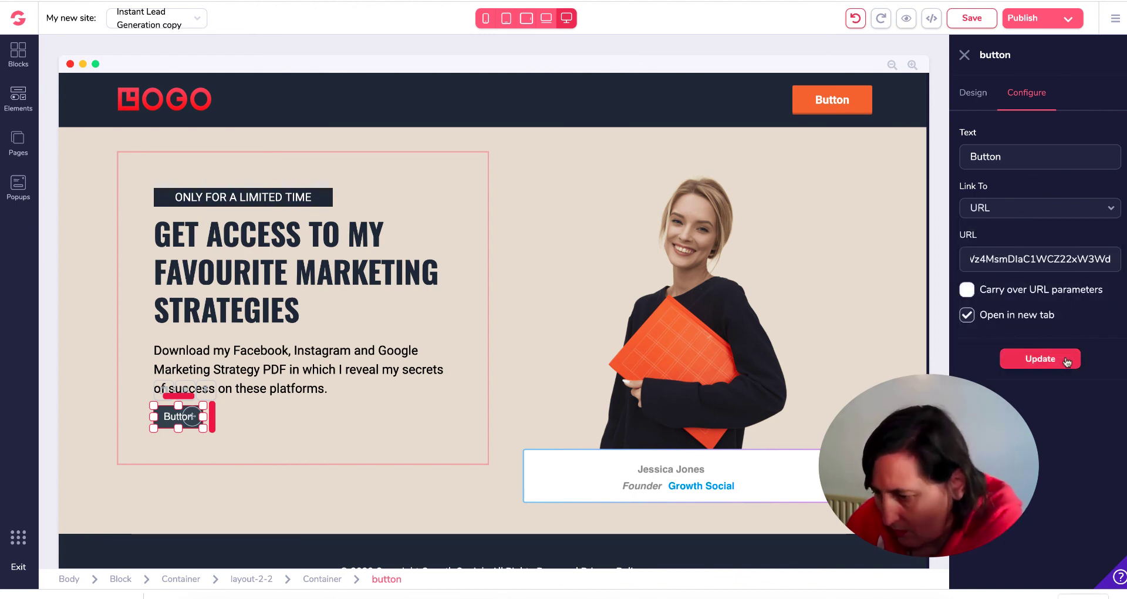
{"action": "left_click", "coordinate": [1063, 359]}
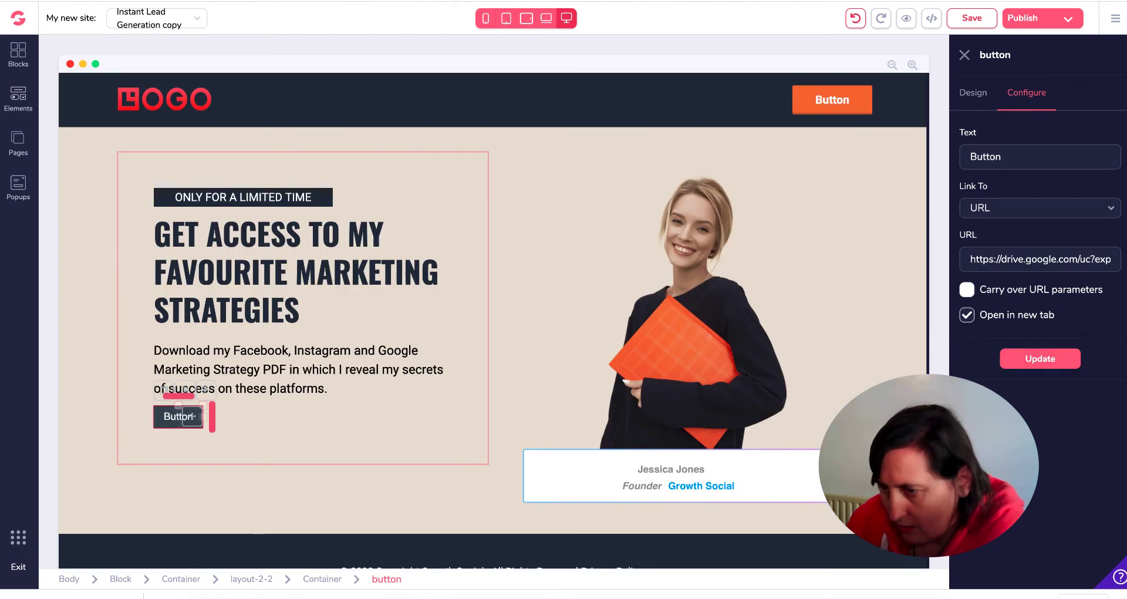
{"action": "left_click", "coordinate": [978, 18]}
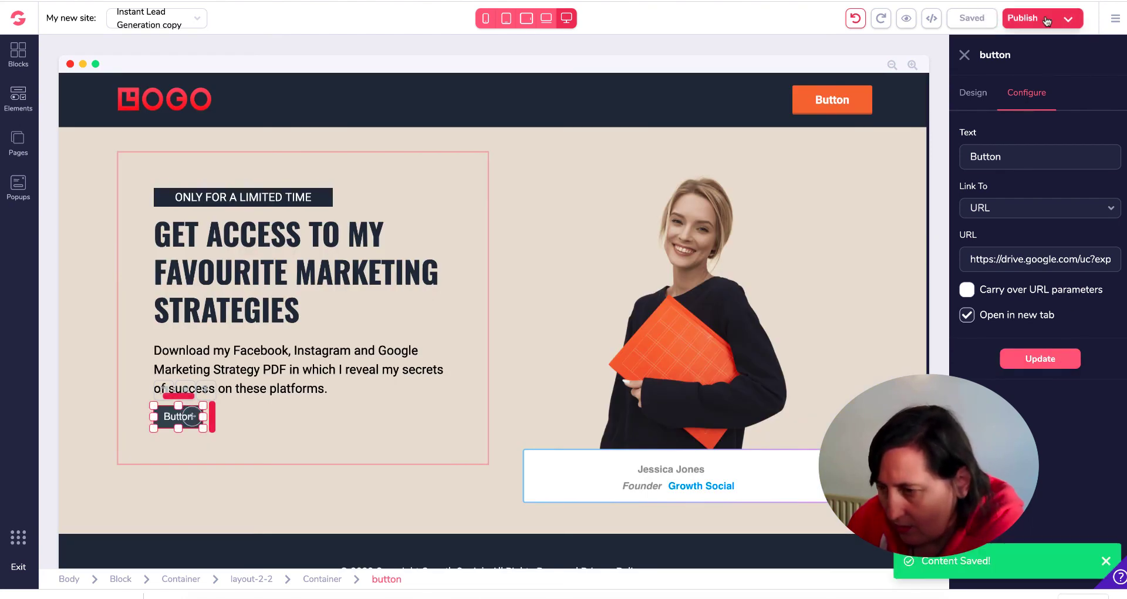
Publish the landing page from the Template Settings panel
{"action": "left_click", "coordinate": [1024, 18]}
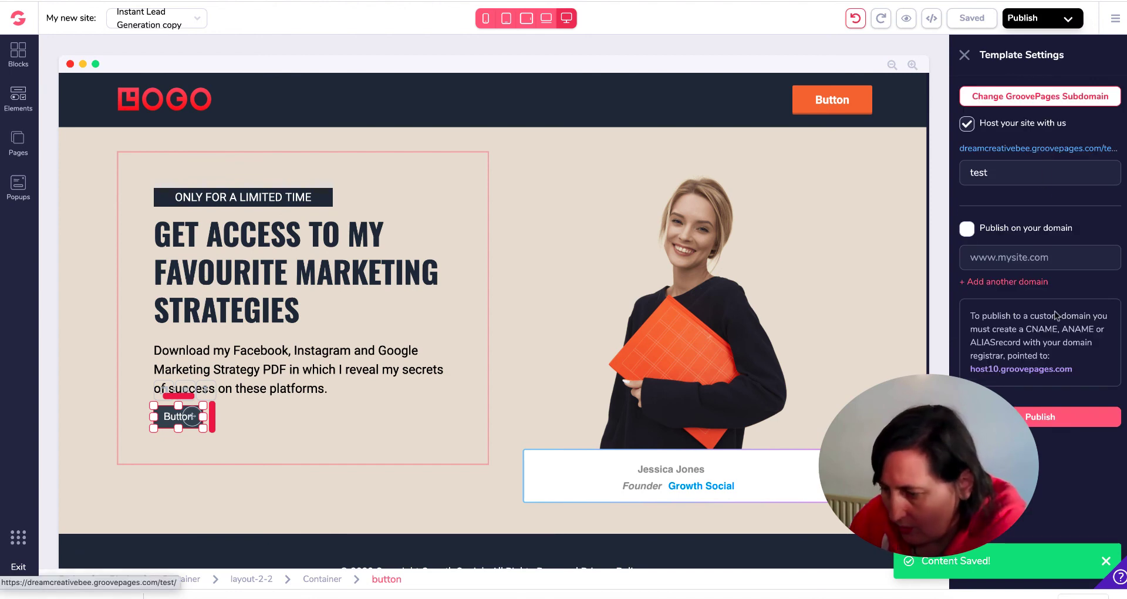
{"action": "left_click", "coordinate": [1048, 417]}
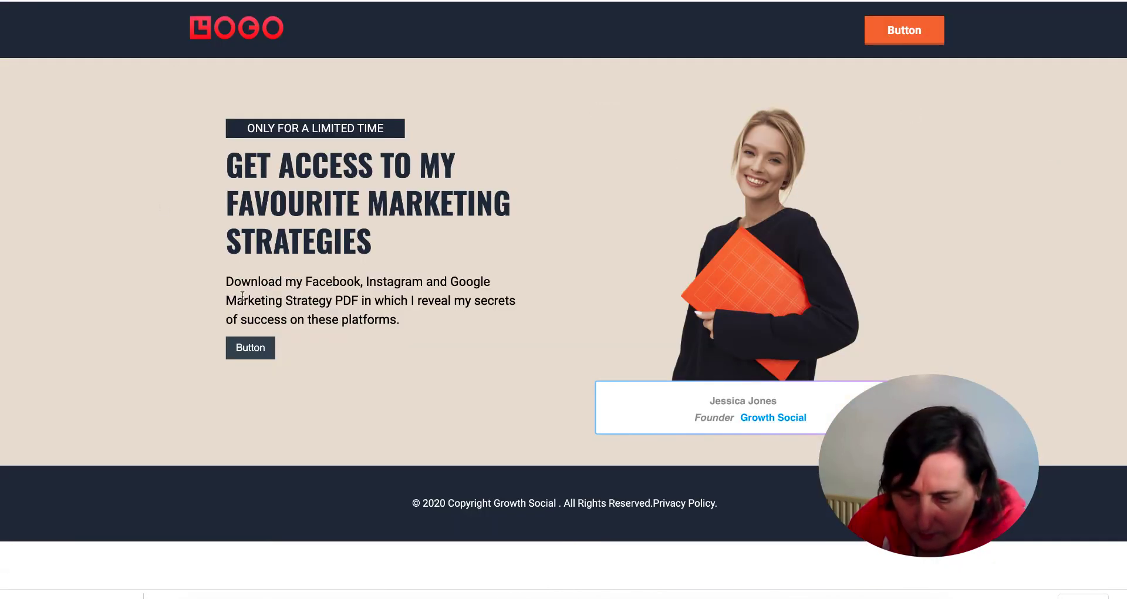
Hard-reload the live page with an emptied cache, retest the button, and cancel saving the zip
{"action": "left_click", "coordinate": [261, 349]}
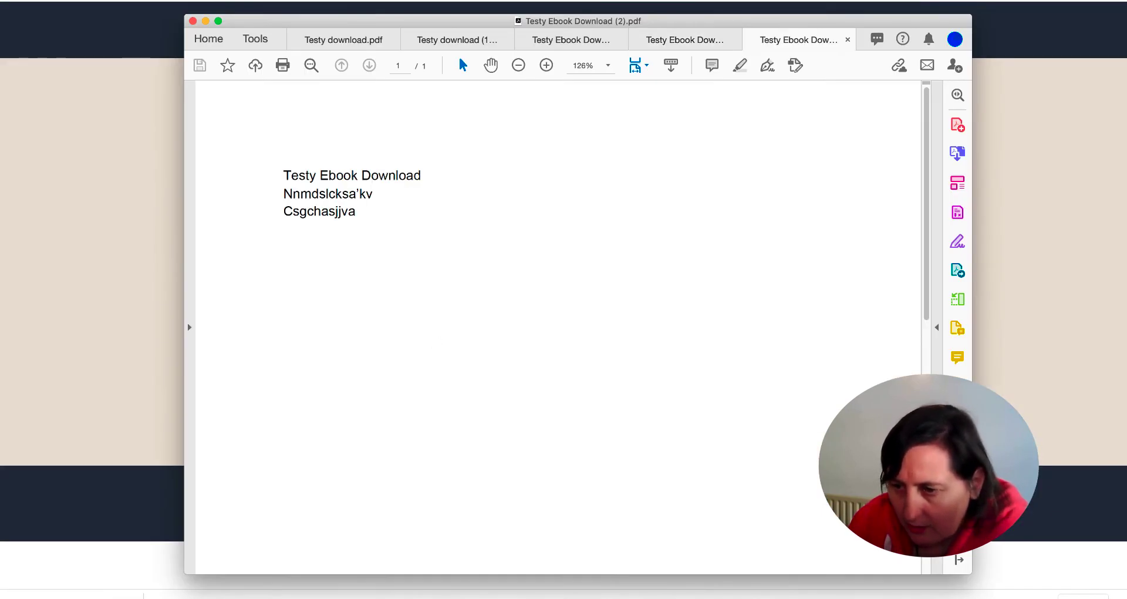
{"action": "key", "text": "super+Tab"}
{"action": "right_click", "coordinate": [71, 95]}
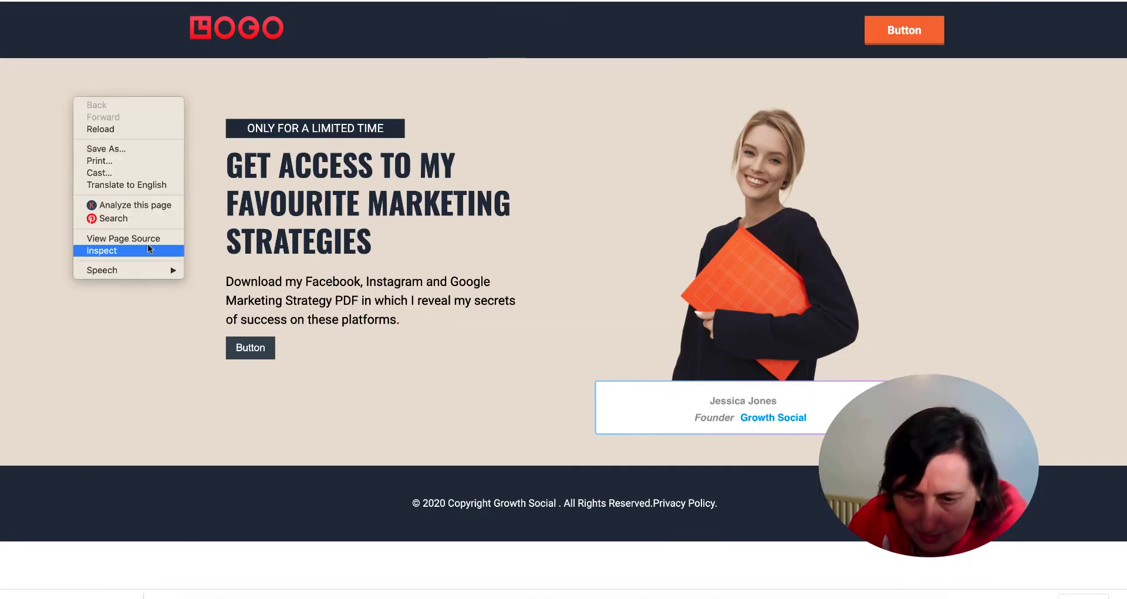
{"action": "left_click", "coordinate": [148, 246]}
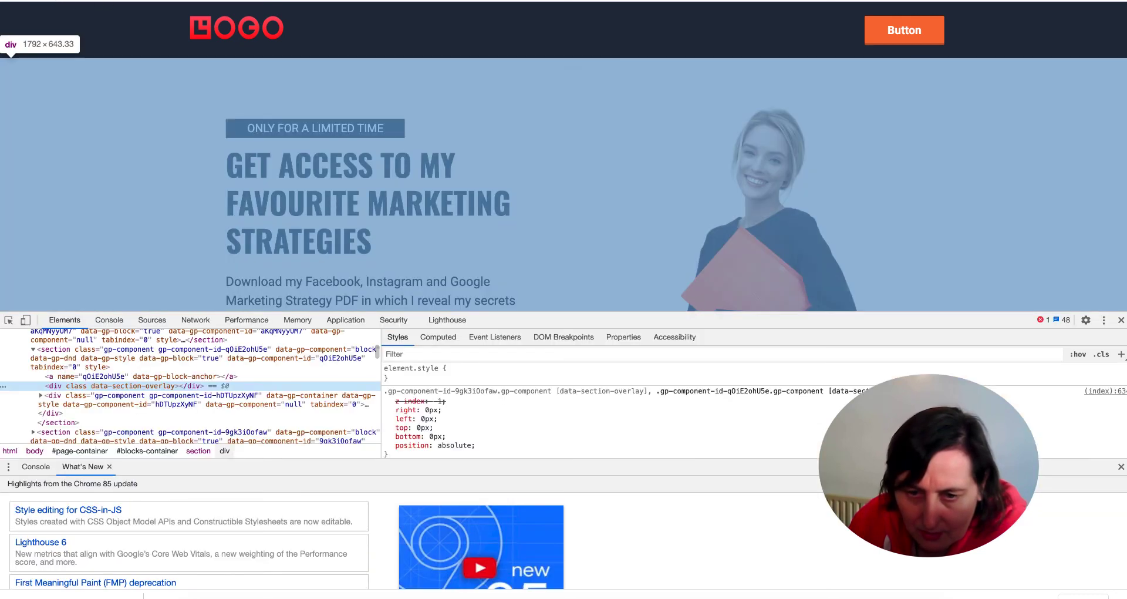
{"action": "right_click", "coordinate": [52, 2]}
{"action": "left_click", "coordinate": [114, 48]}
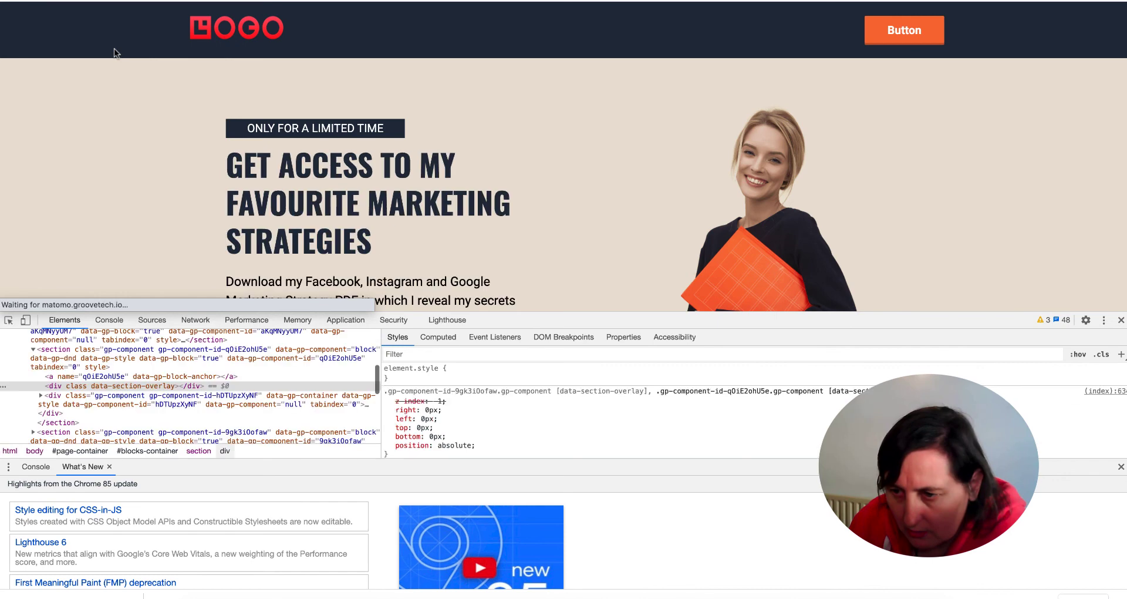
{"action": "left_click", "coordinate": [1120, 322]}
{"action": "left_click", "coordinate": [698, 303]}
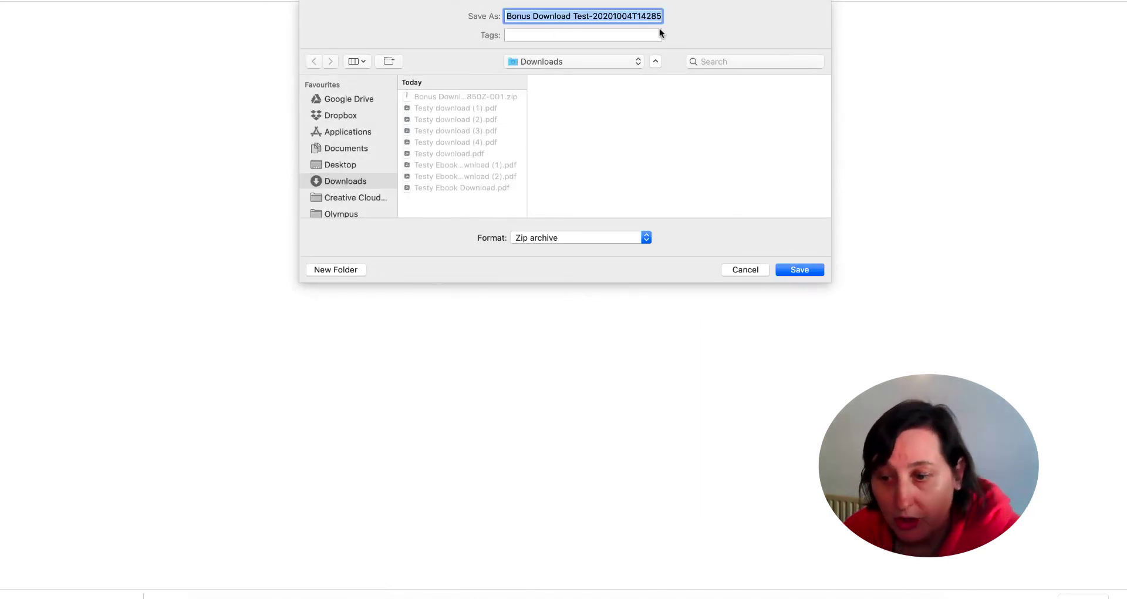
{"action": "left_click", "coordinate": [754, 267]}
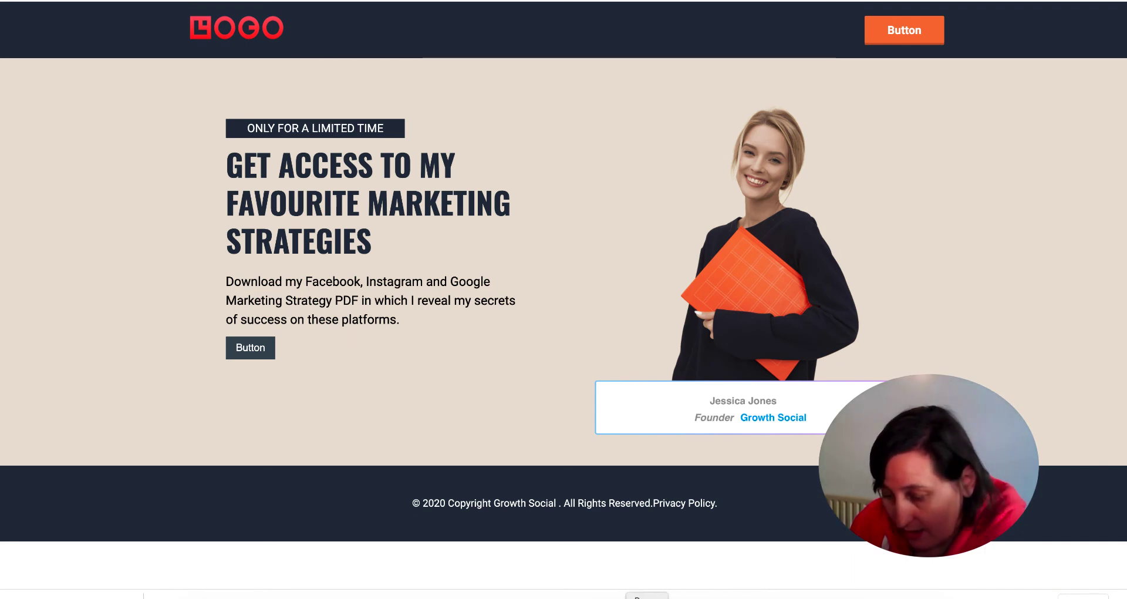
In the saved links notes, delete the old file ID after '130' in the first link and add blank lines below it
{"action": "left_click", "coordinate": [636, 595]}
{"action": "left_click", "coordinate": [689, 200]}
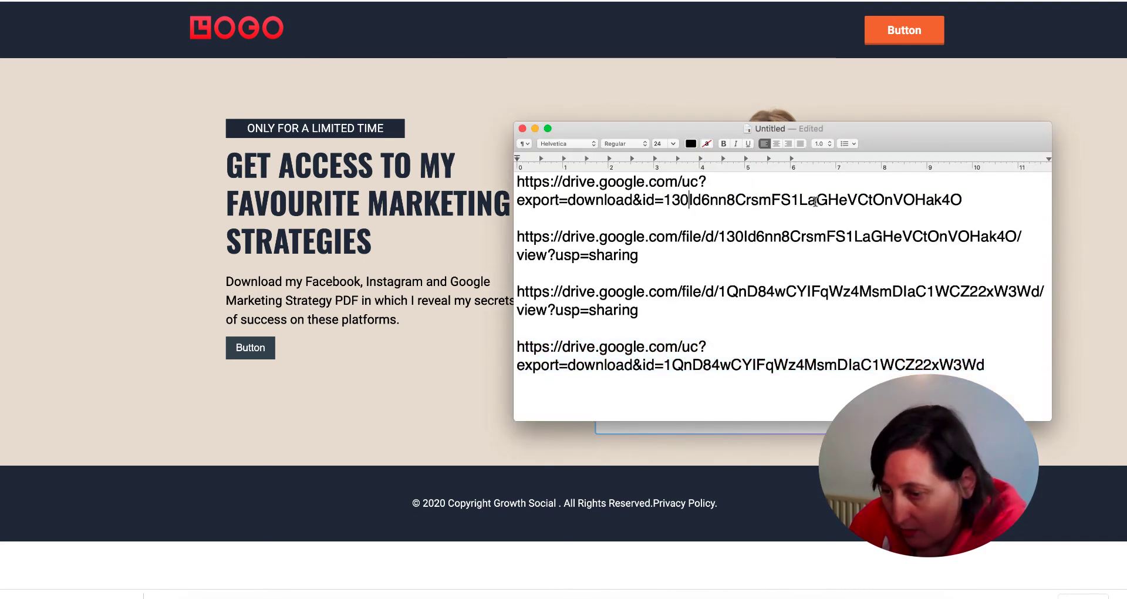
{"action": "left_click_drag", "start_coordinate": [667, 201], "coordinate": [1053, 205]}
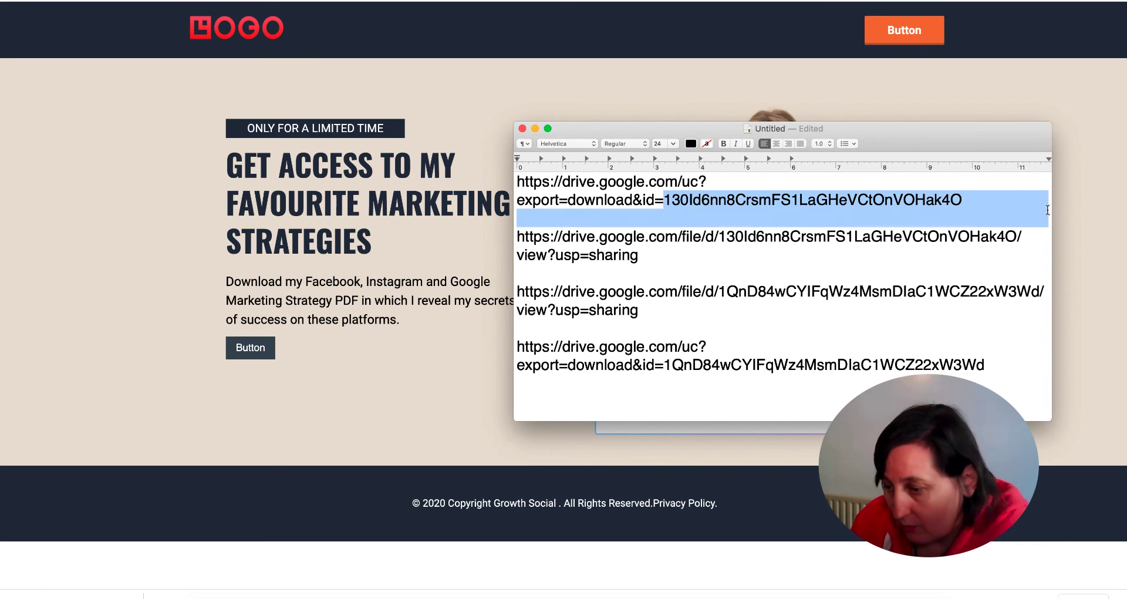
{"action": "key", "text": "BackSpace"}
{"action": "left_click", "coordinate": [1035, 189]}
{"action": "key", "text": "Return"}
{"action": "key", "text": "Return"}
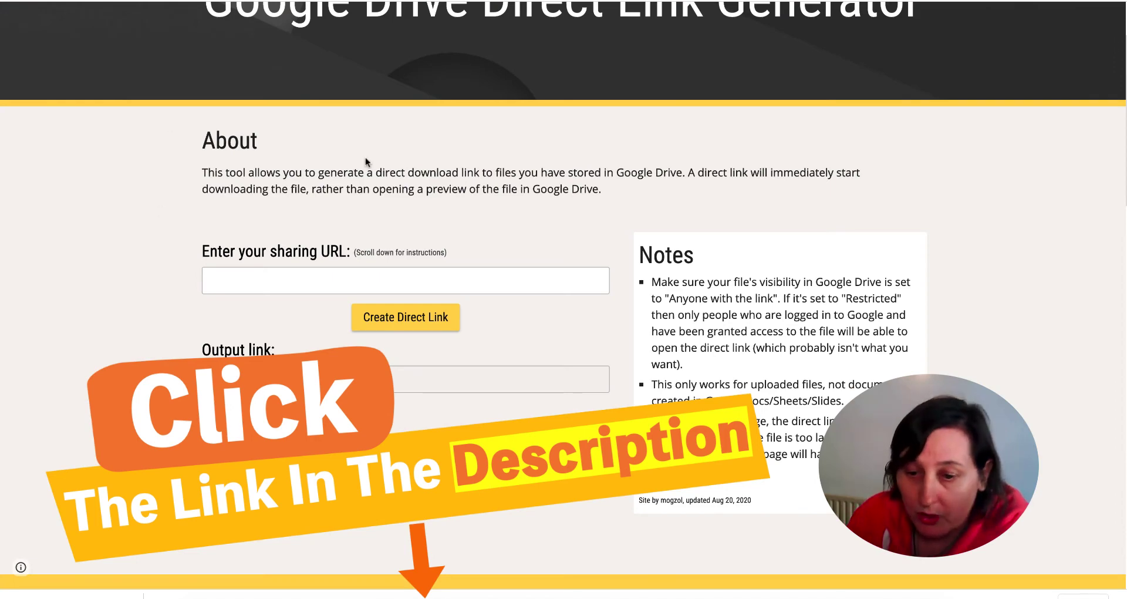
{"action": "scroll", "coordinate": [370, 157], "scroll_direction": "up", "scroll_amount": 3}
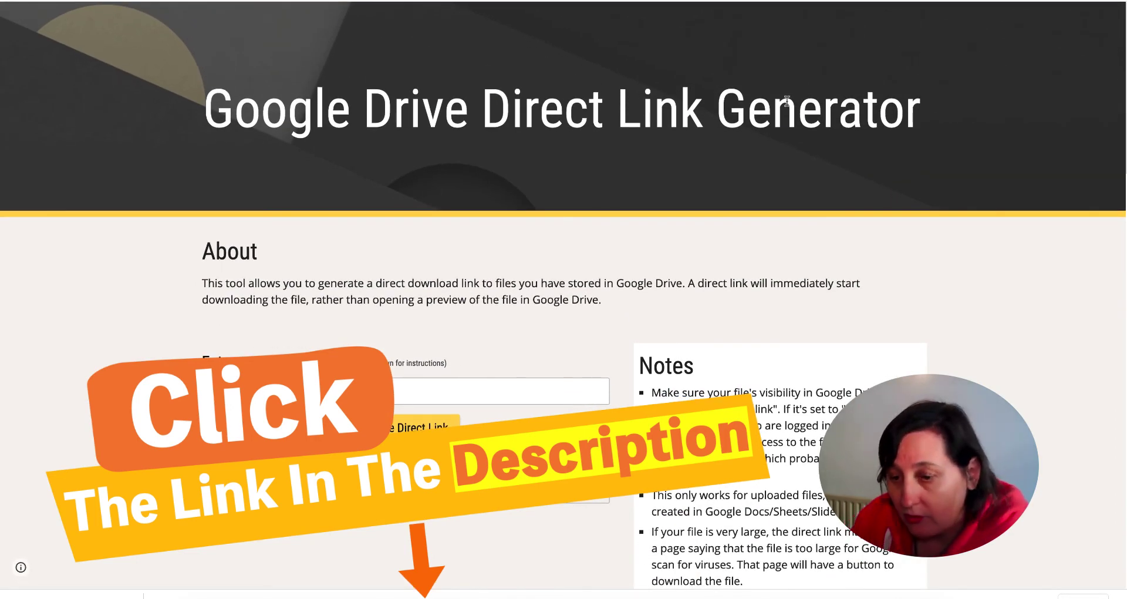
{"action": "scroll", "coordinate": [894, 100], "scroll_direction": "down", "scroll_amount": 20}
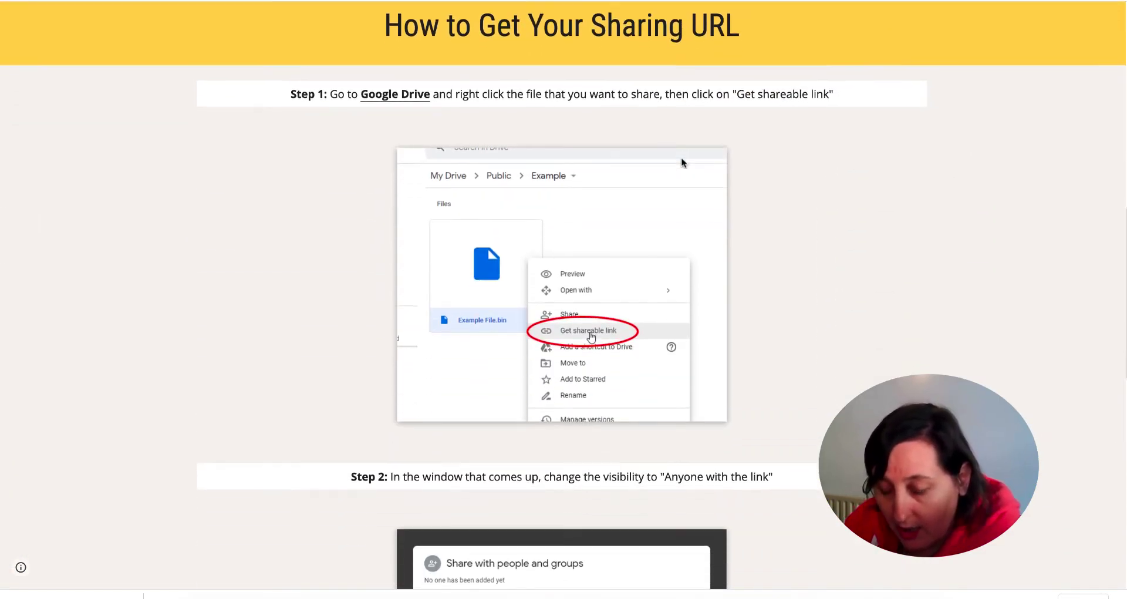
{"action": "scroll", "coordinate": [683, 162], "scroll_direction": "down", "scroll_amount": 3}
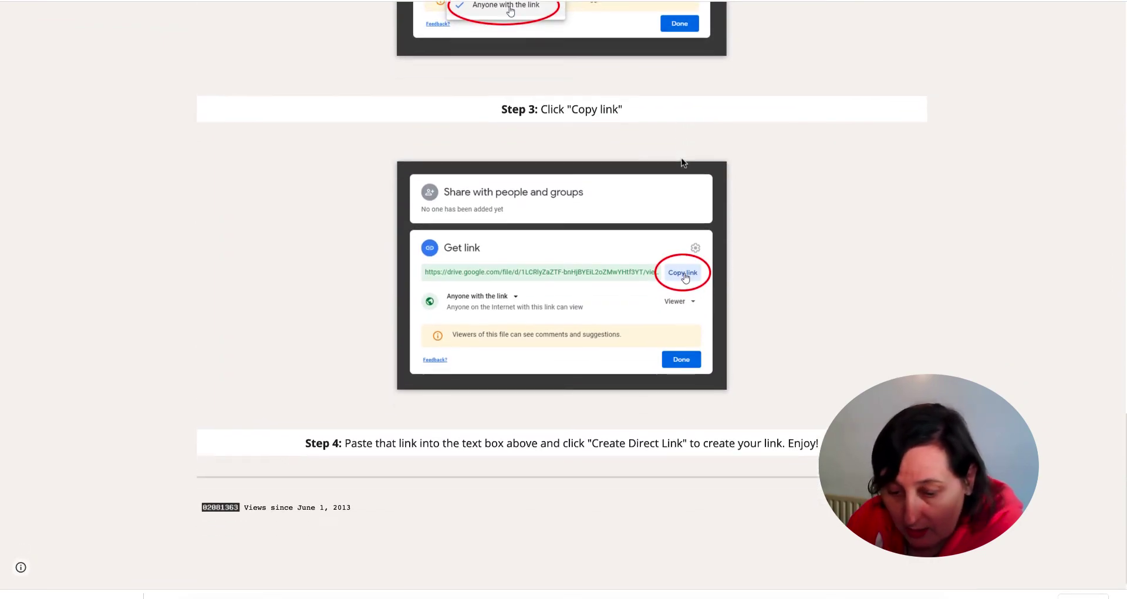
{"action": "scroll", "coordinate": [682, 162], "scroll_direction": "up", "scroll_amount": 20}
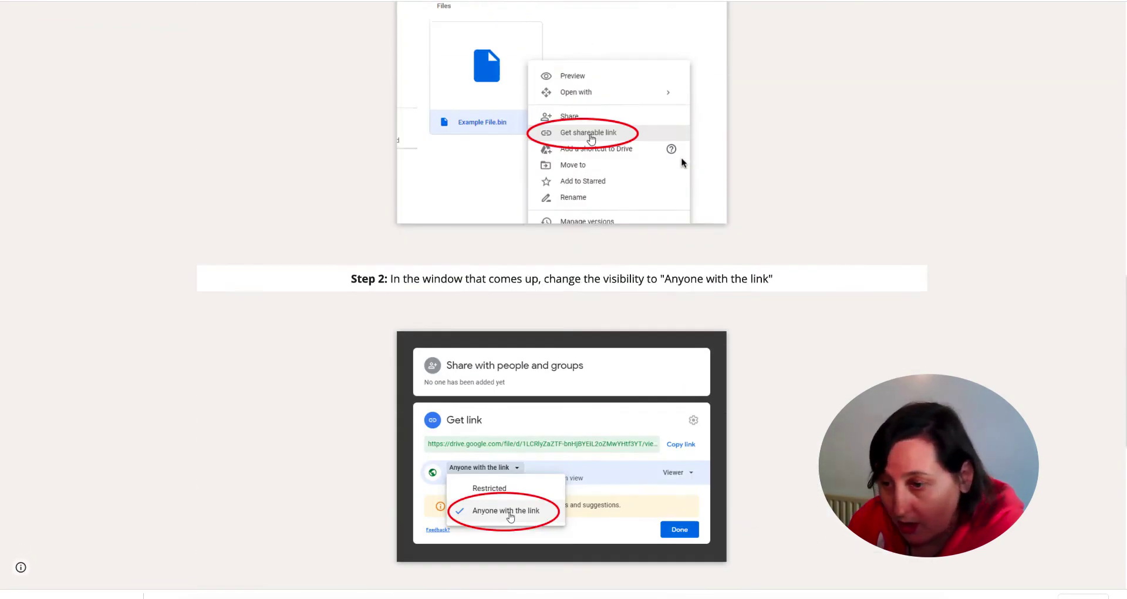
{"action": "scroll", "coordinate": [682, 158], "scroll_direction": "down", "scroll_amount": 4}
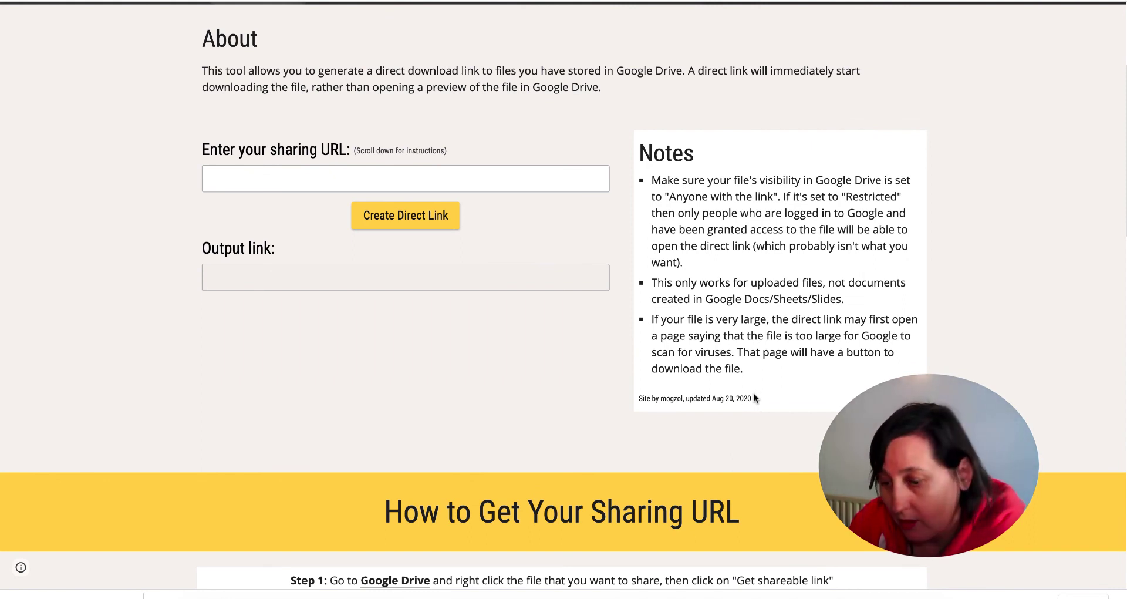
Paste the zip's Drive sharing link into the generator, create the export=download direct link, and copy it
{"action": "left_click", "coordinate": [265, 177]}
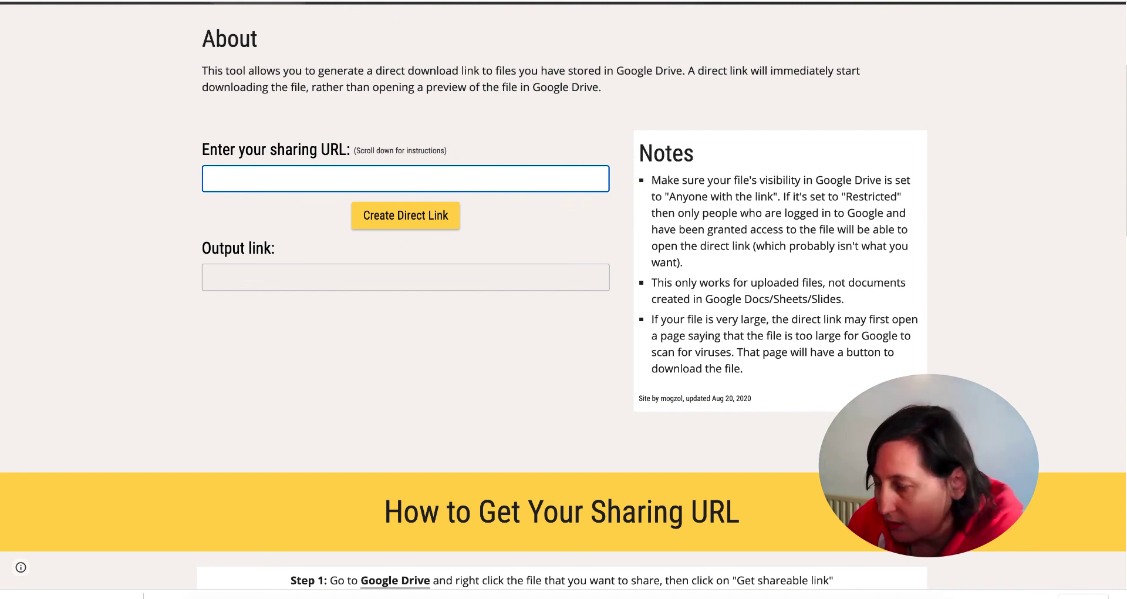
{"action": "key", "text": "ctrl+Tab"}
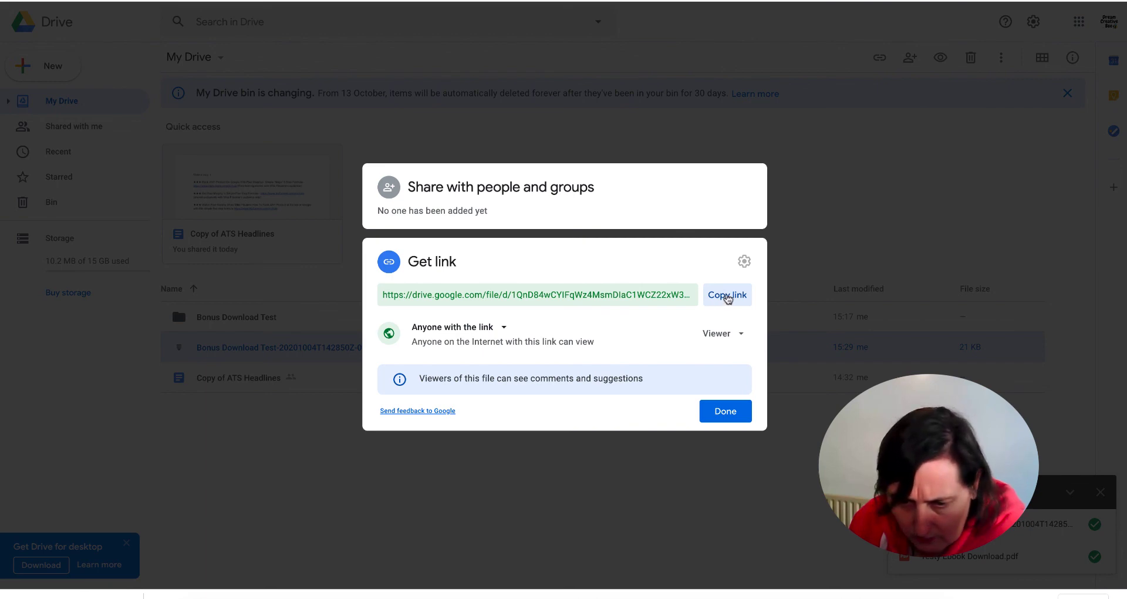
{"action": "left_click", "coordinate": [728, 296]}
{"action": "key", "text": "ctrl+shift+Tab"}
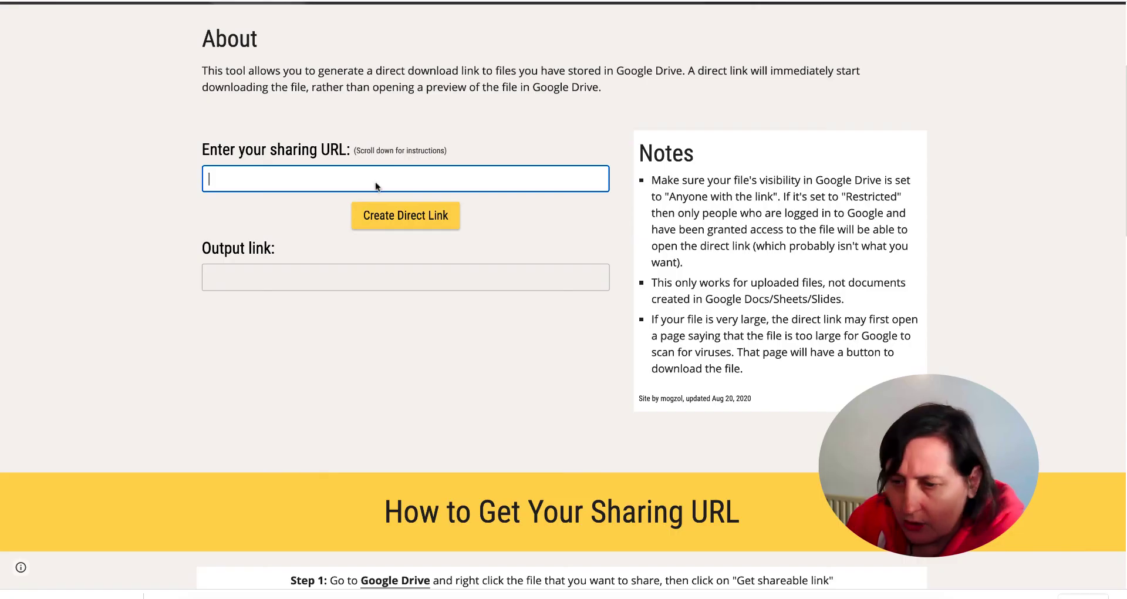
{"action": "key", "text": "ctrl+v"}
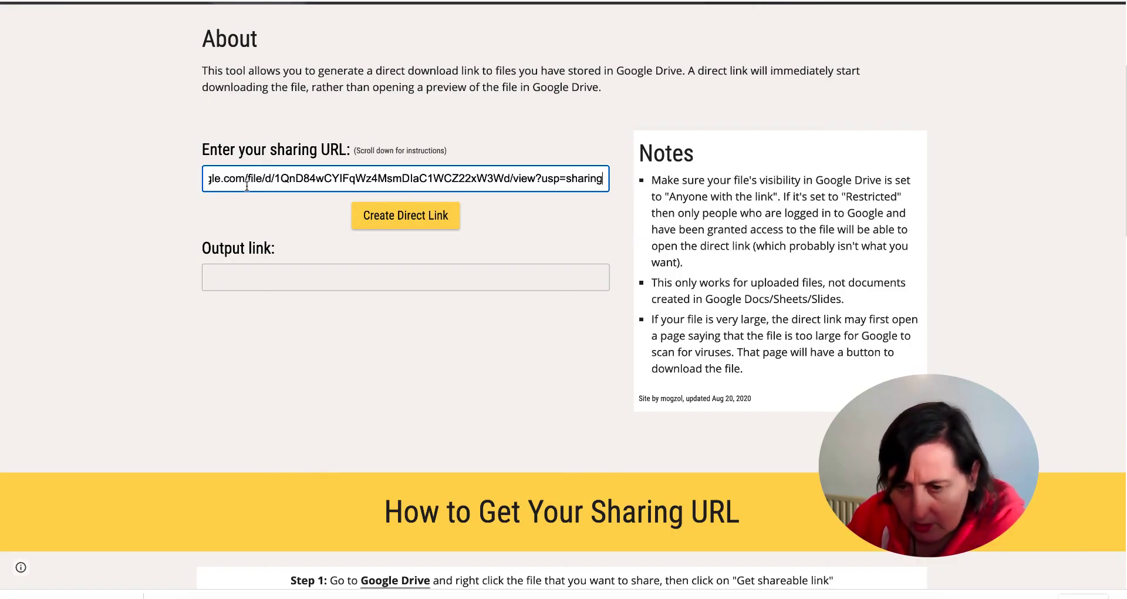
{"action": "left_click", "coordinate": [416, 219]}
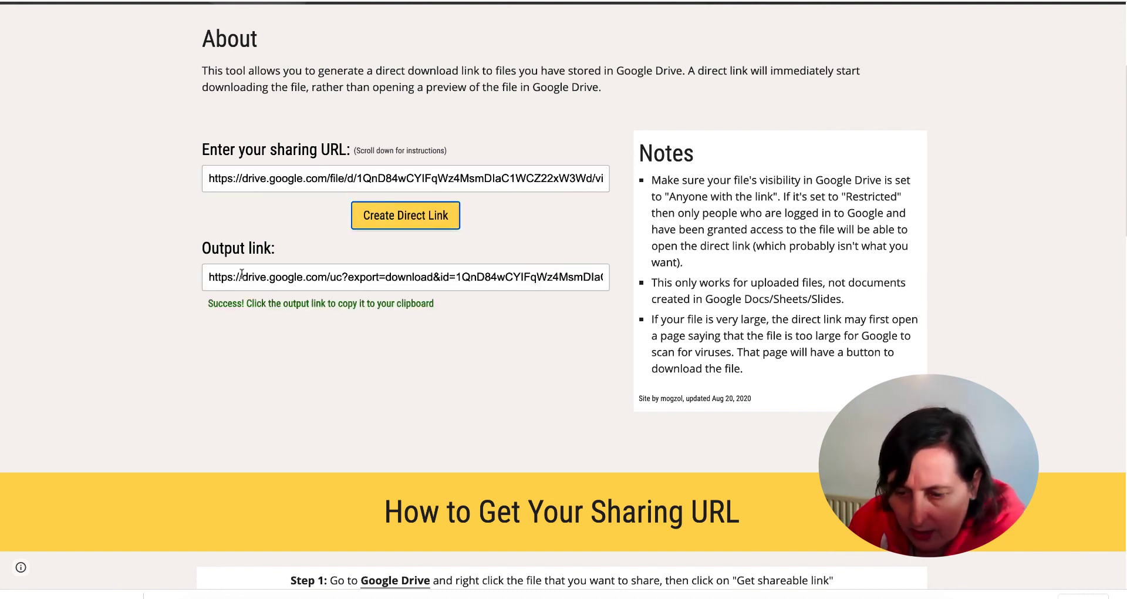
{"action": "left_click", "coordinate": [209, 280]}
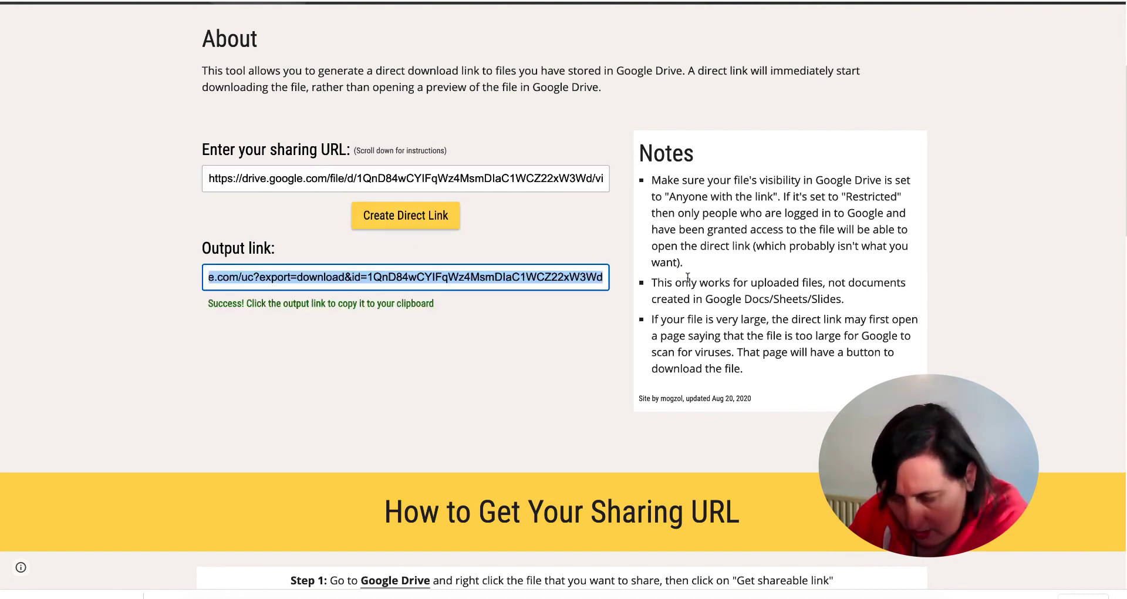
Load the direct link in a new tab, confirm it offers the Bonus Download Test zip, and cancel the save
{"action": "key", "text": "super+t"}
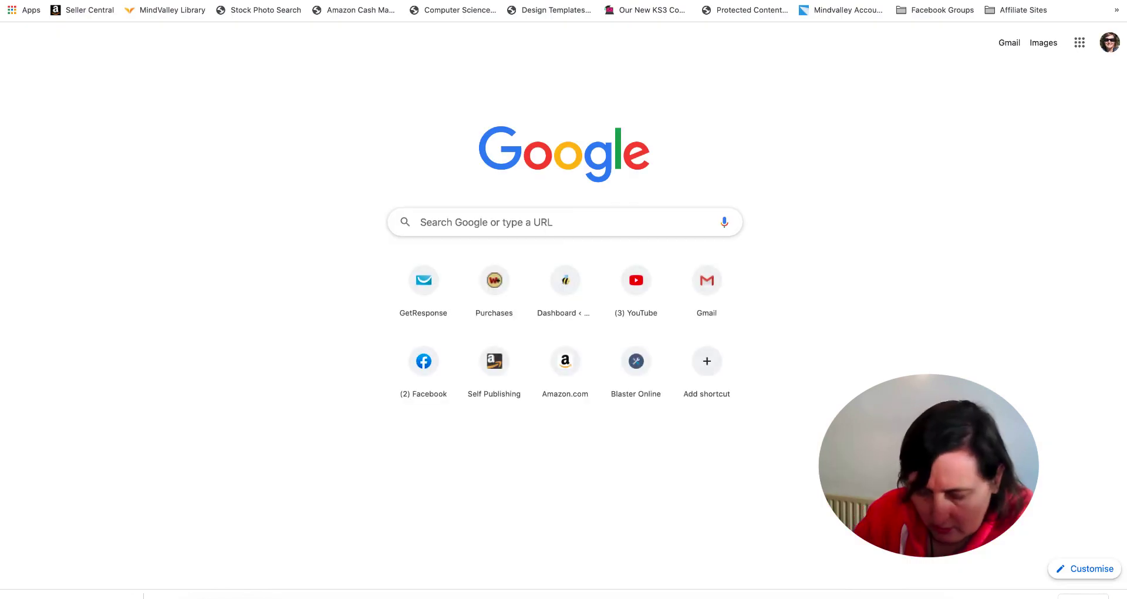
{"action": "key", "text": "super+v"}
{"action": "key", "text": "Return"}
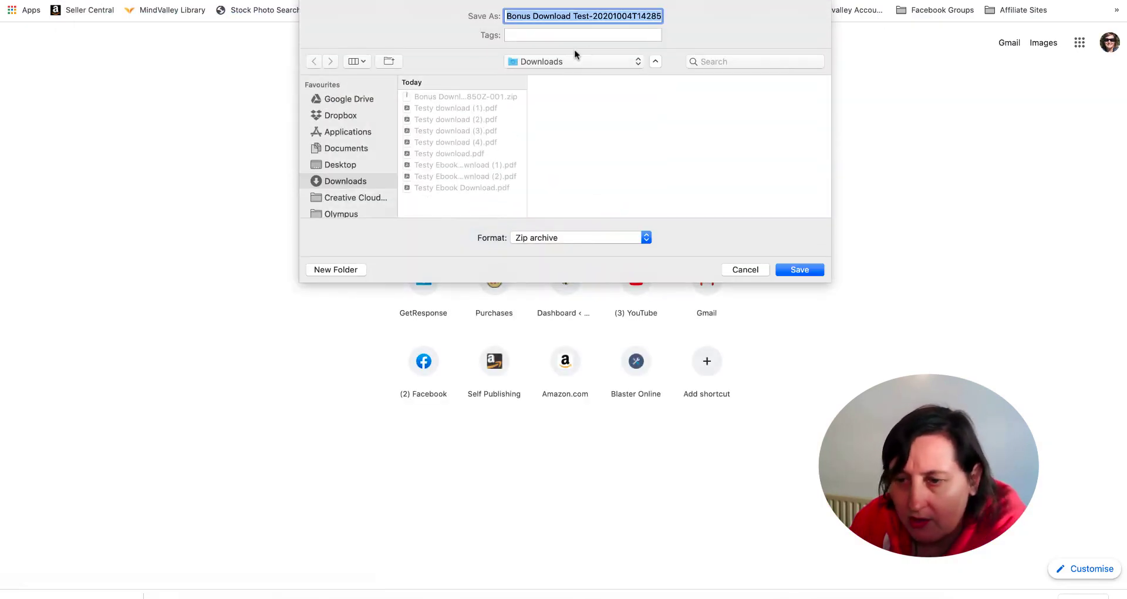
{"action": "left_click", "coordinate": [746, 270]}
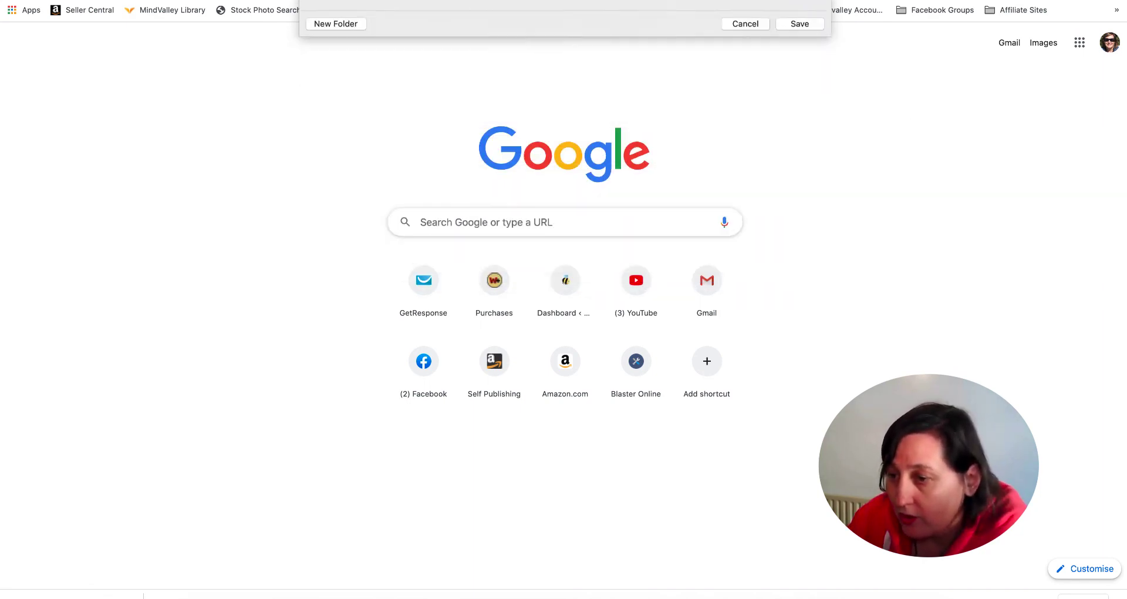
{"action": "key", "text": "super+w"}
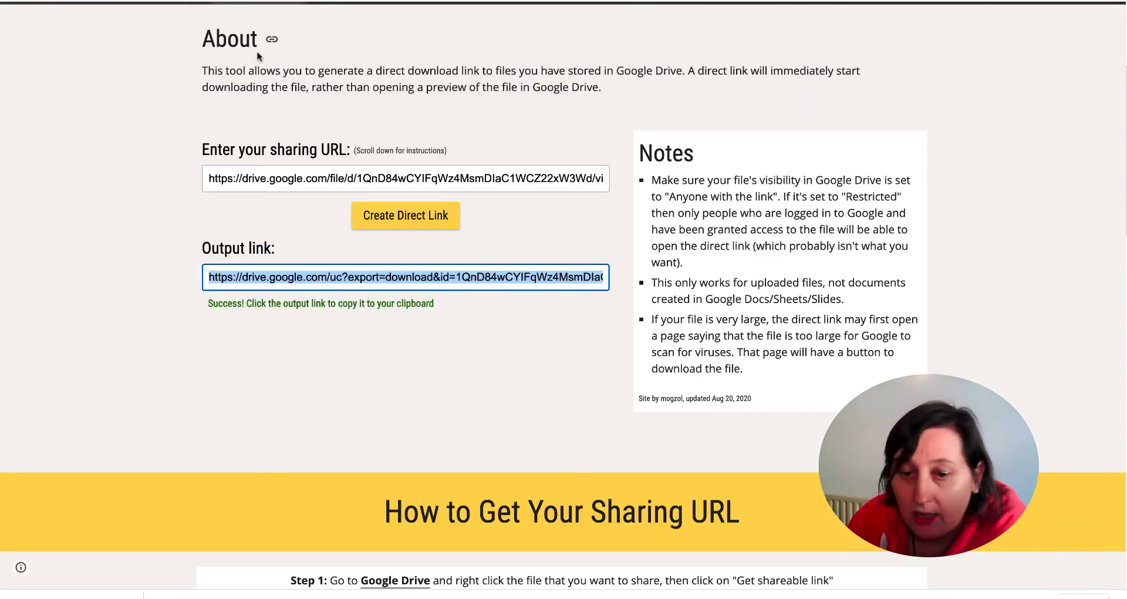